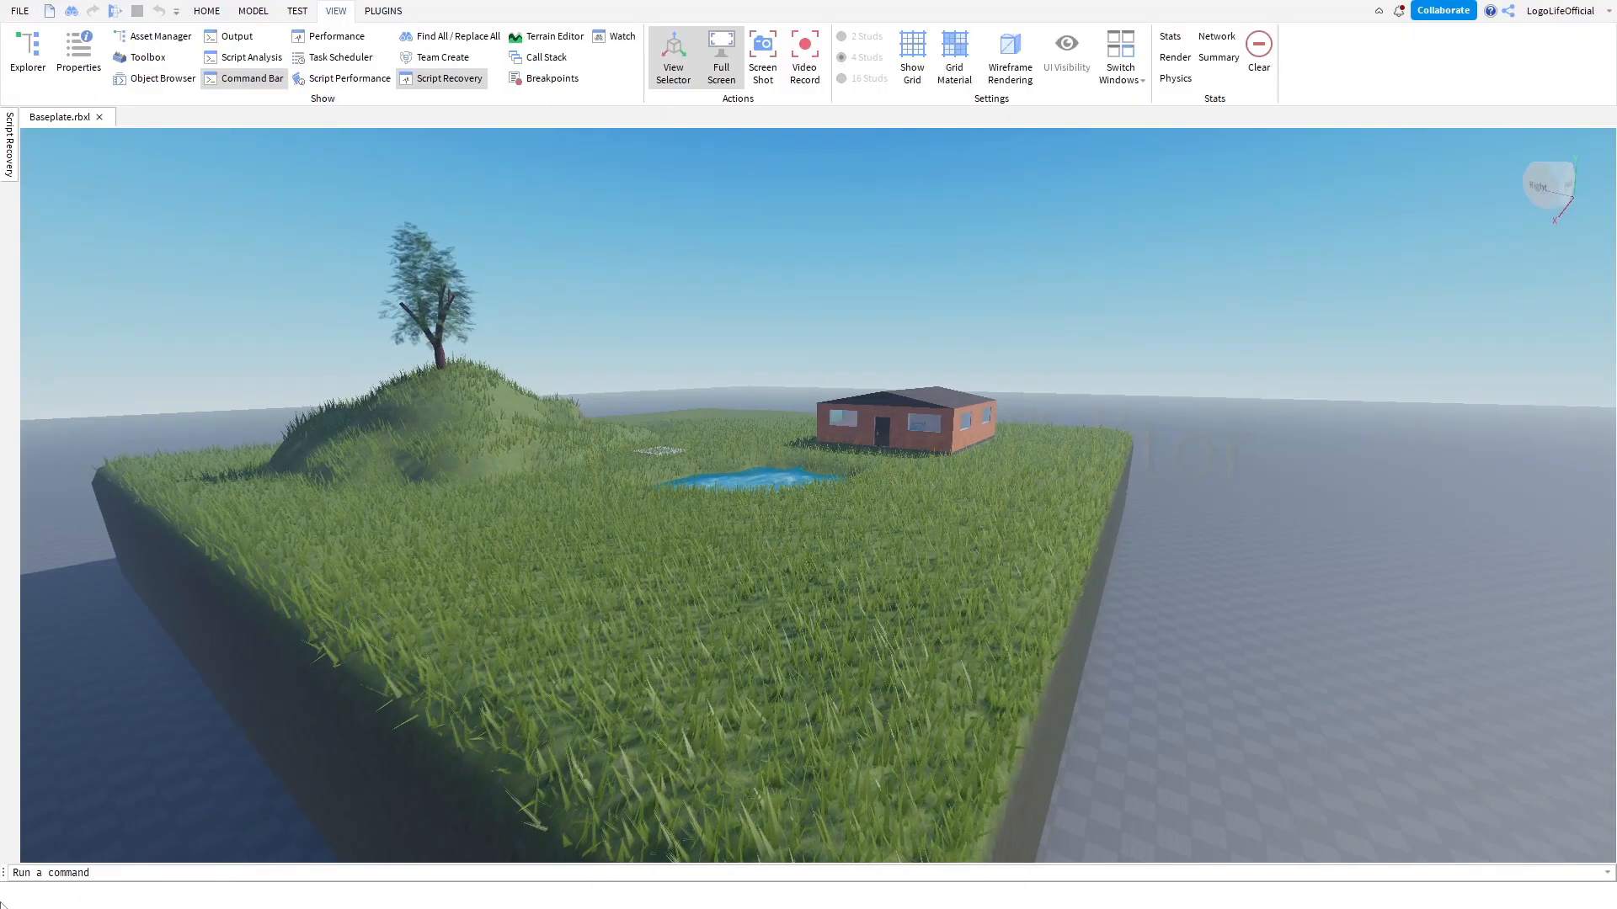
key("w")
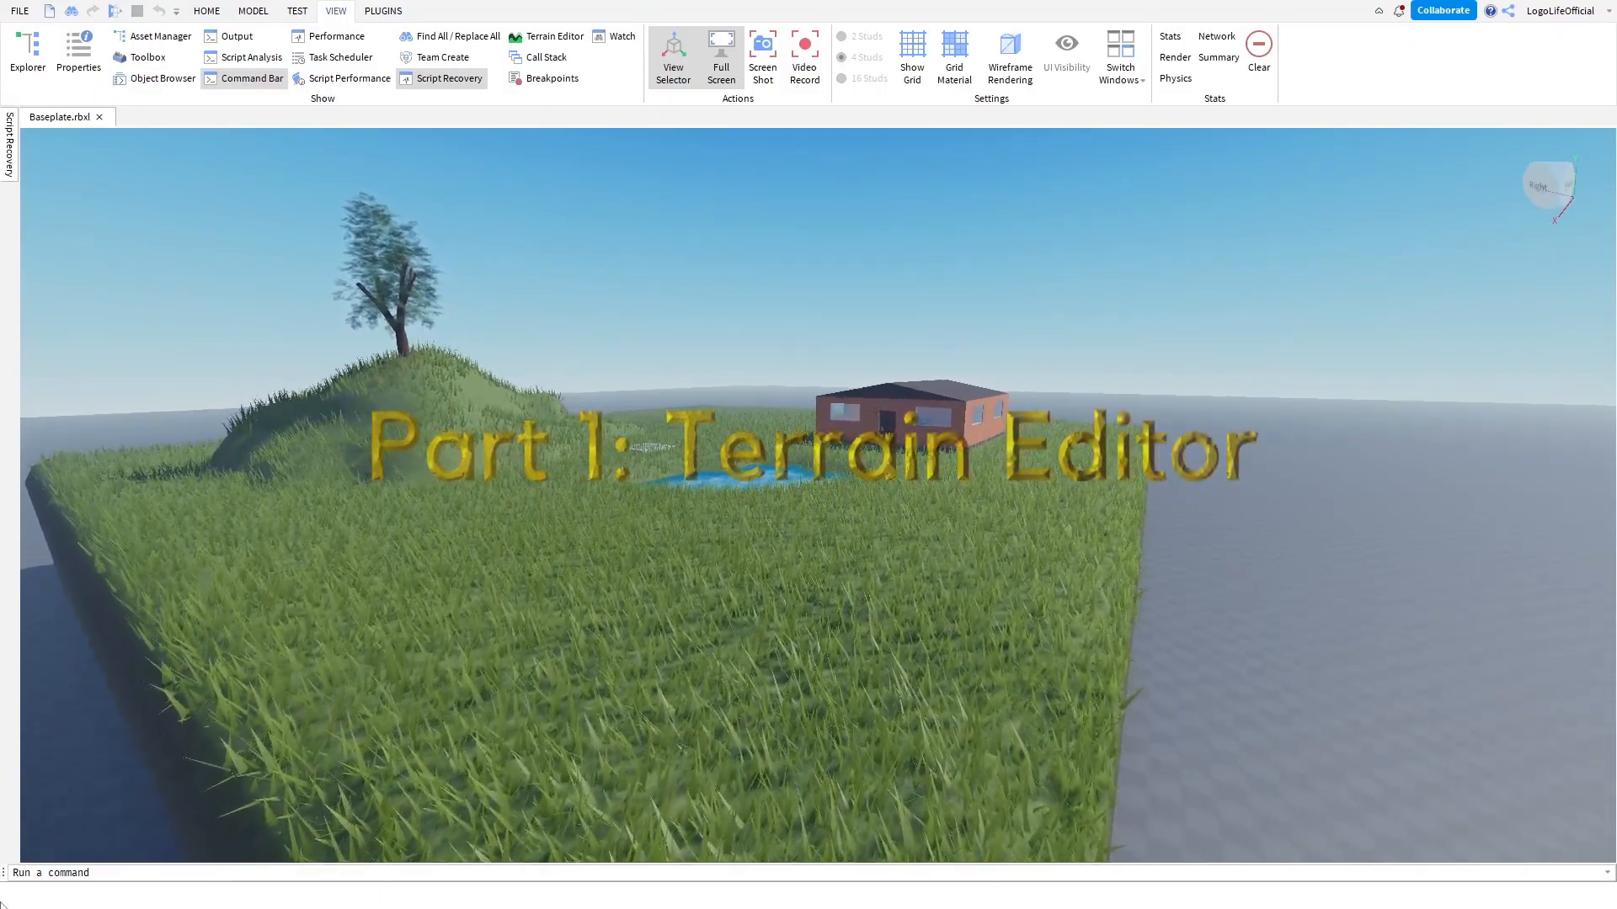
key("w")
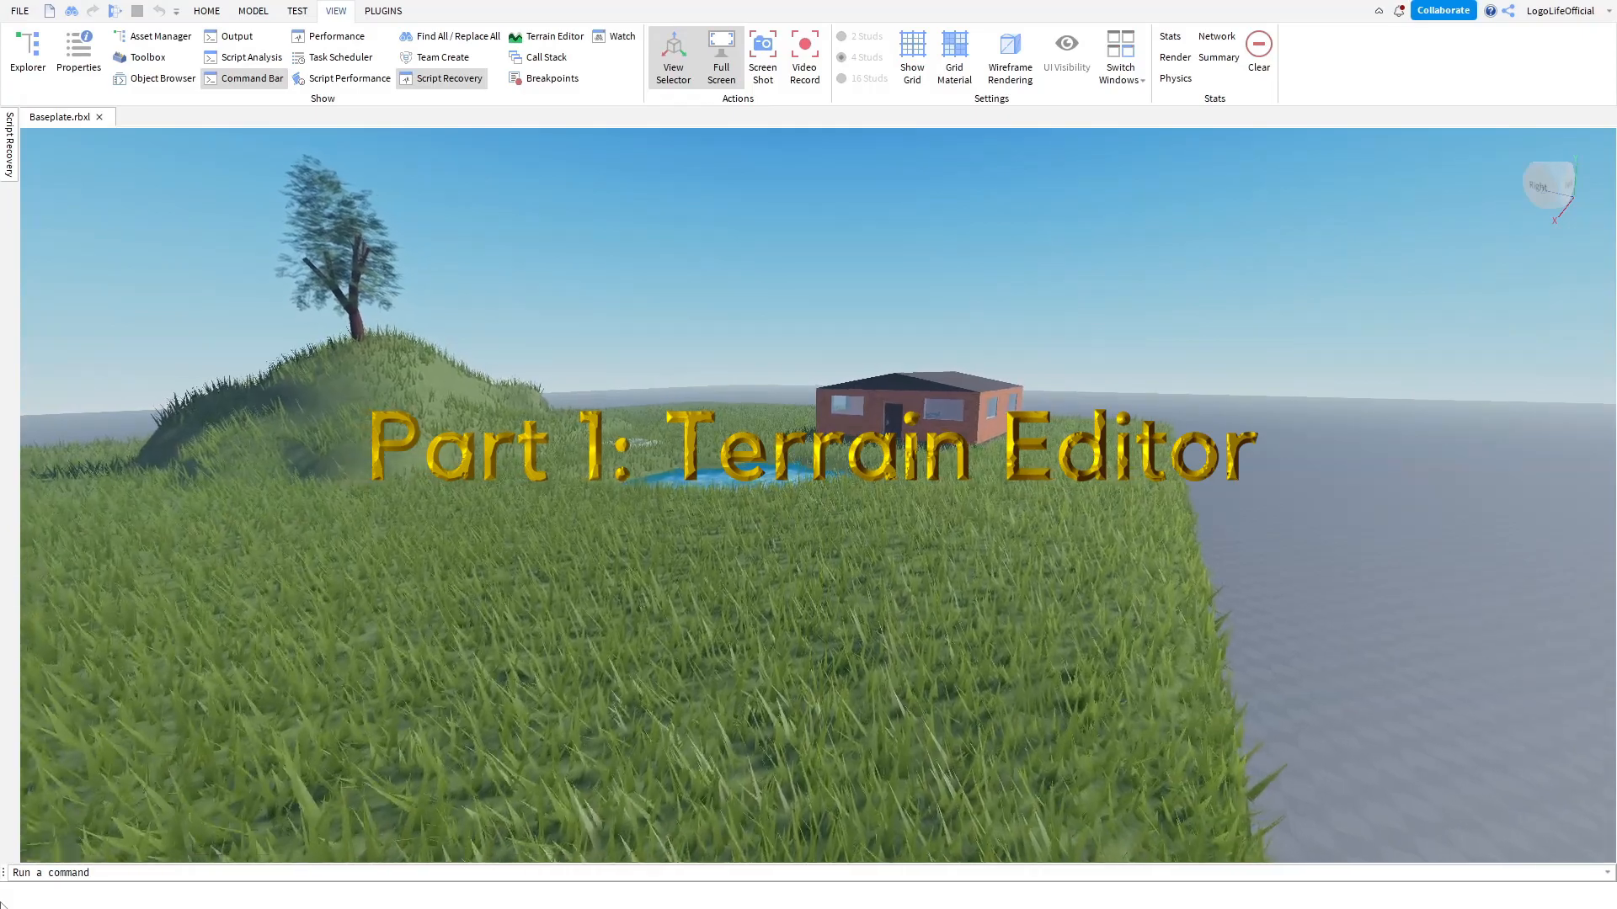
key("w")
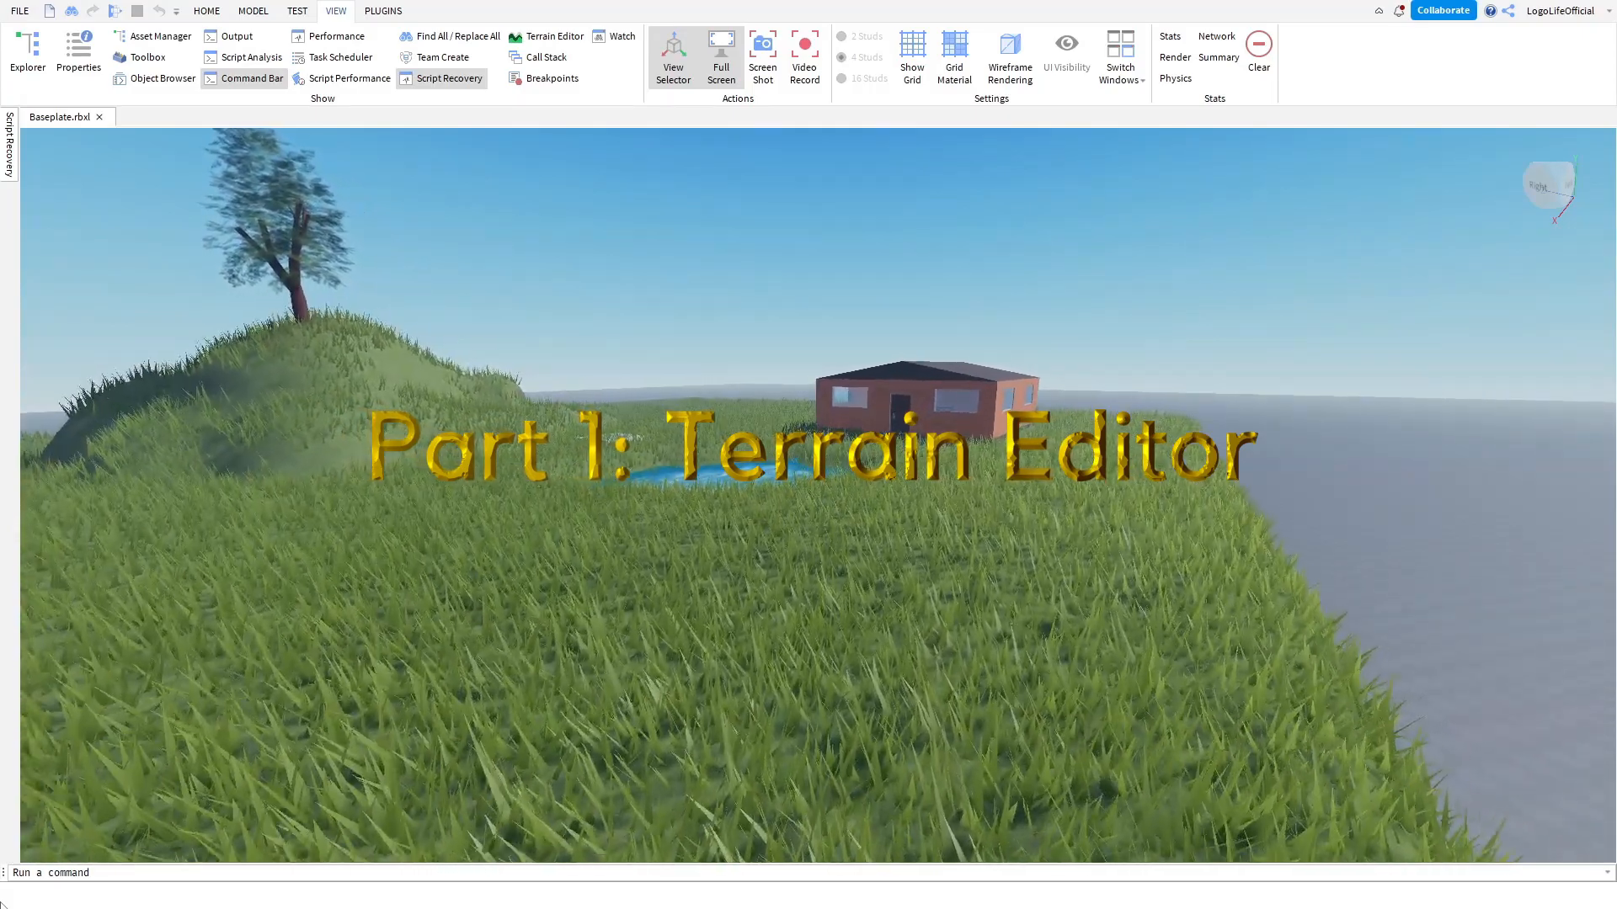
key("w")
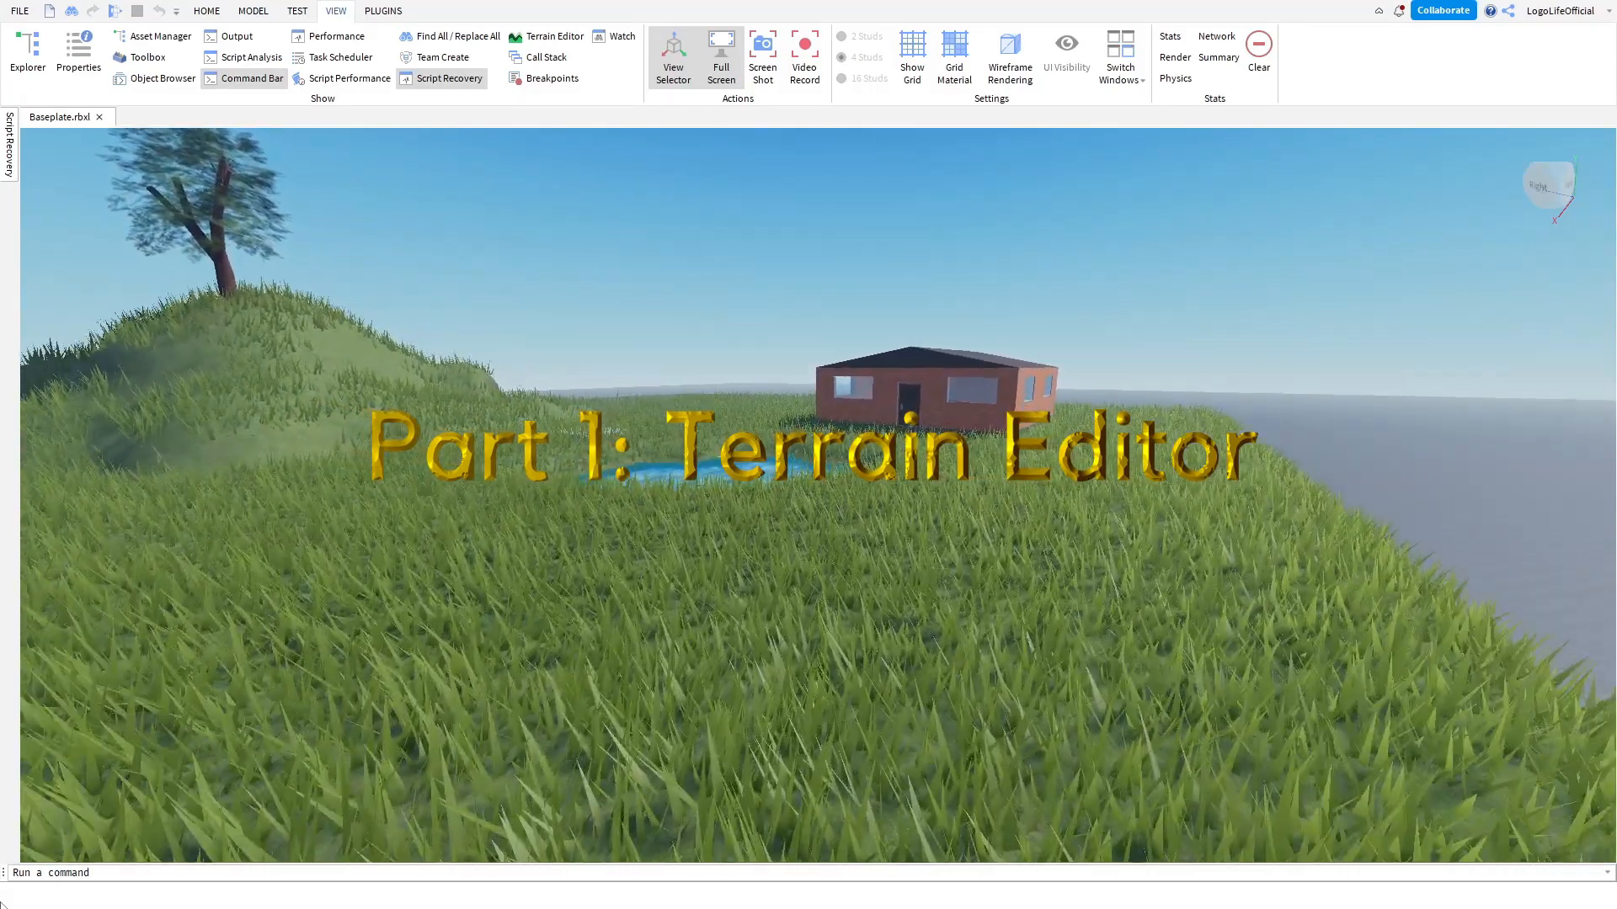
key("w")
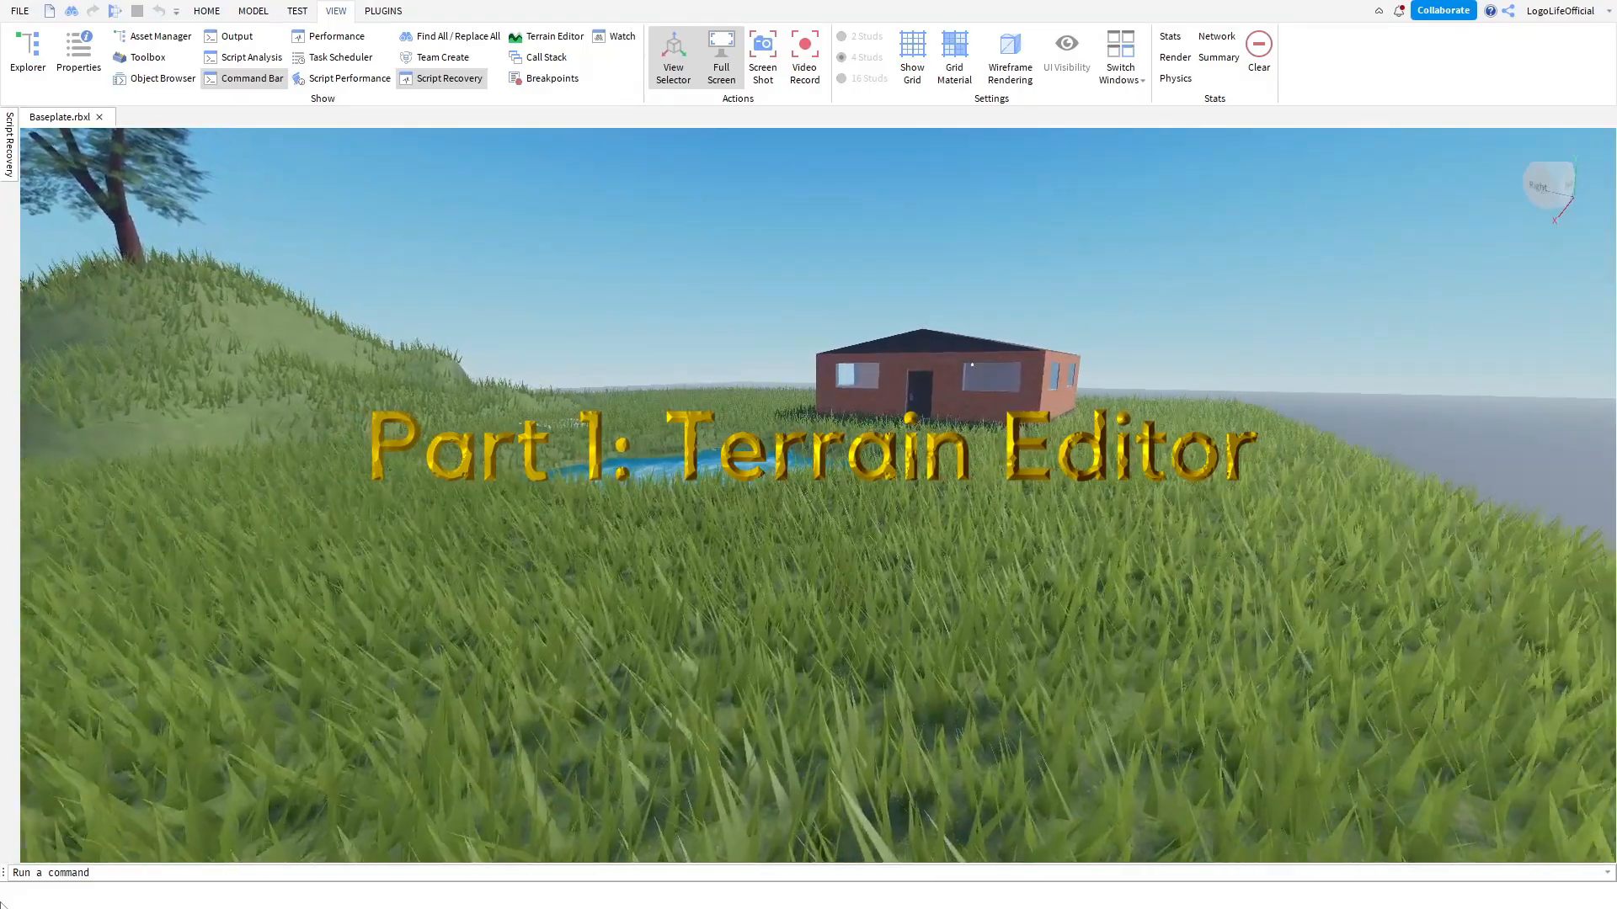
key("w")
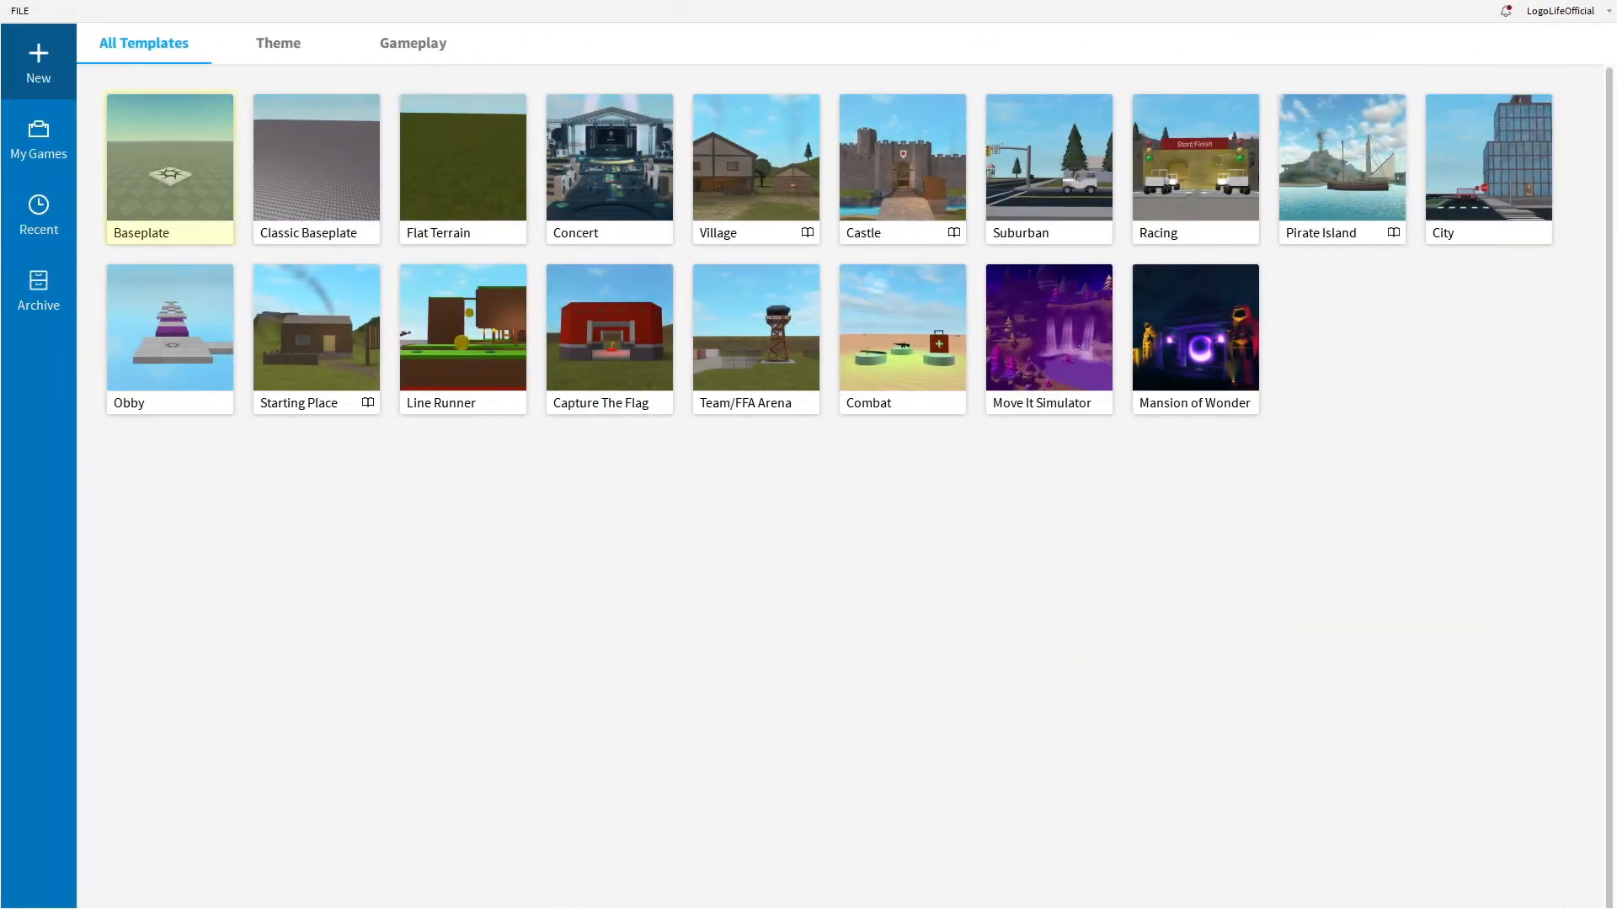
Create a new place from the Baseplate template.
left_click(169, 168)
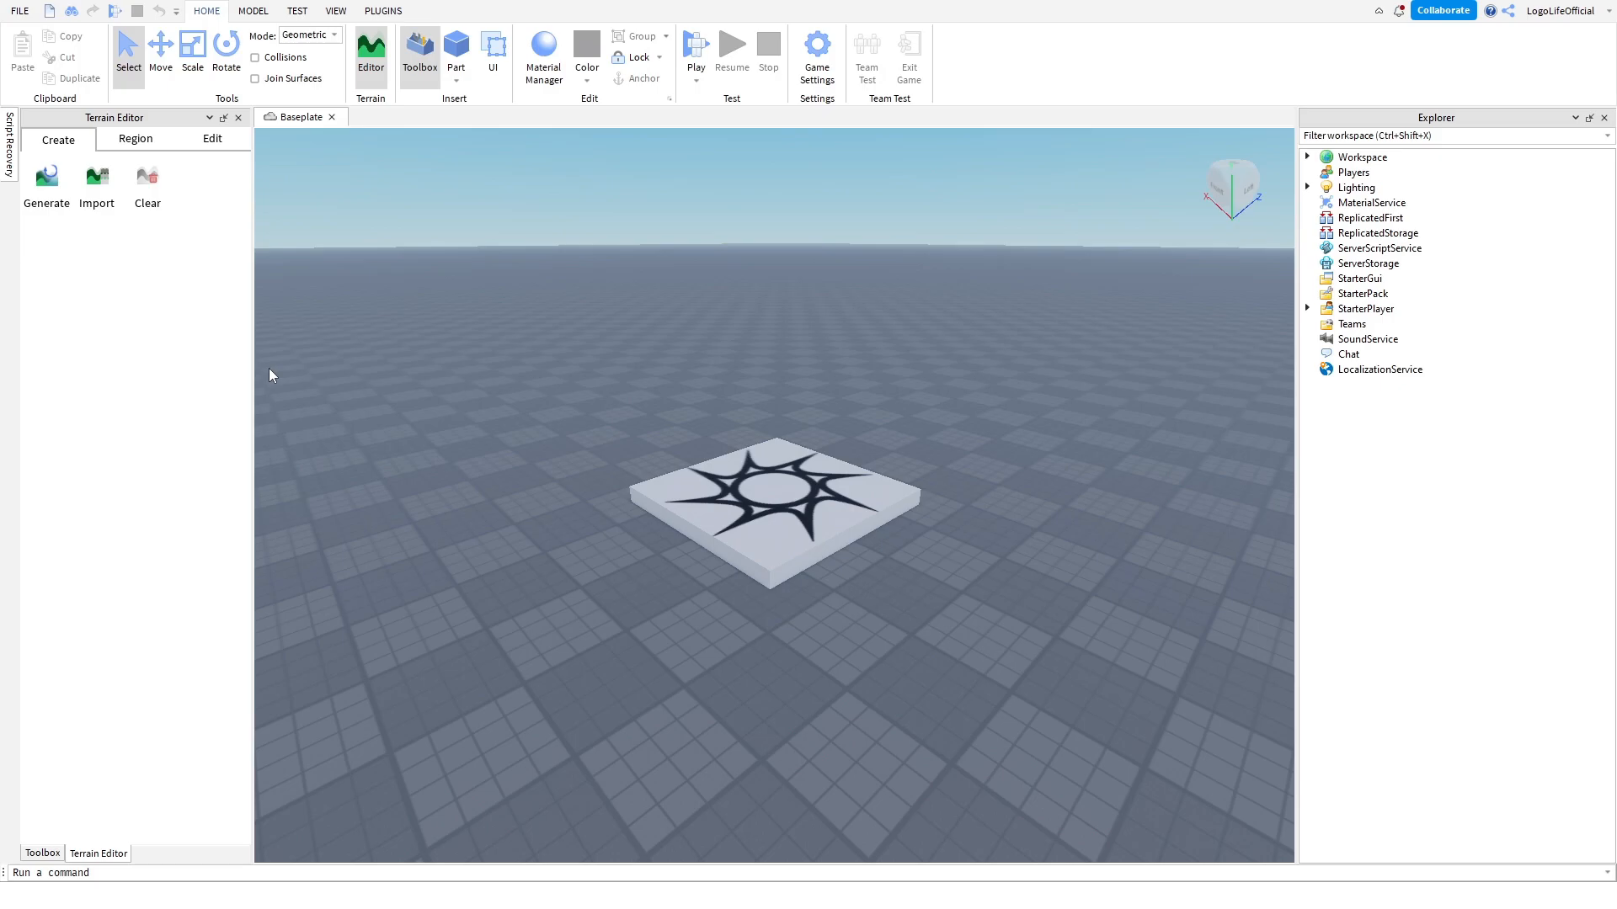
right_click_drag(463, 457, 463, 457)
scroll(539, 437, "down", 5)
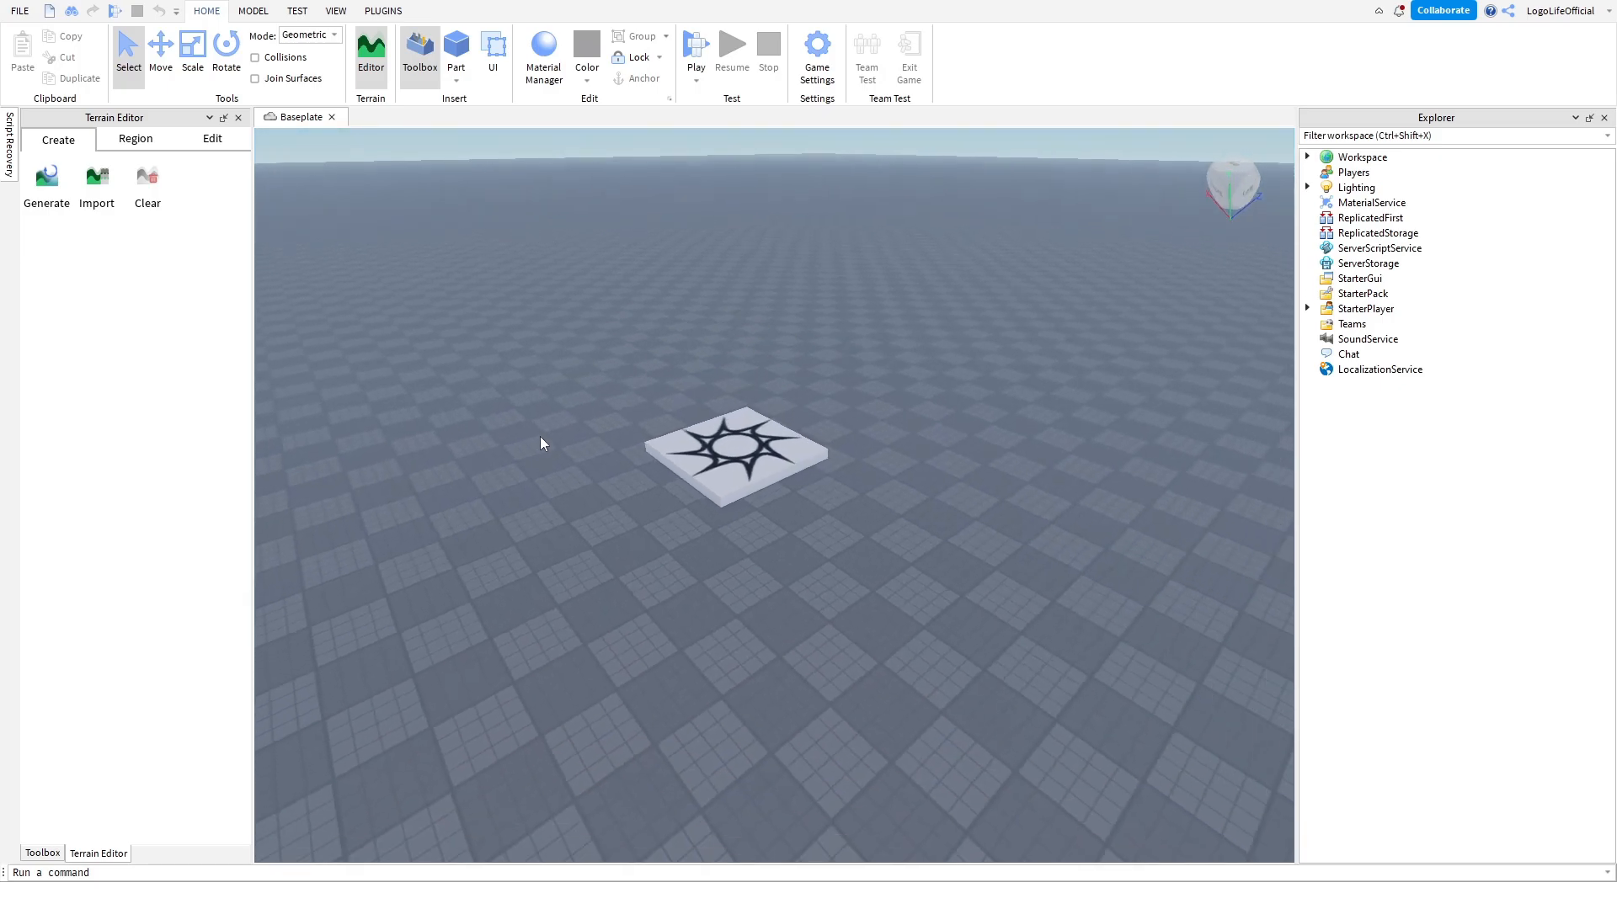
Open the Terrain Editor's editing tools and choose the Add tool.
left_click(373, 50)
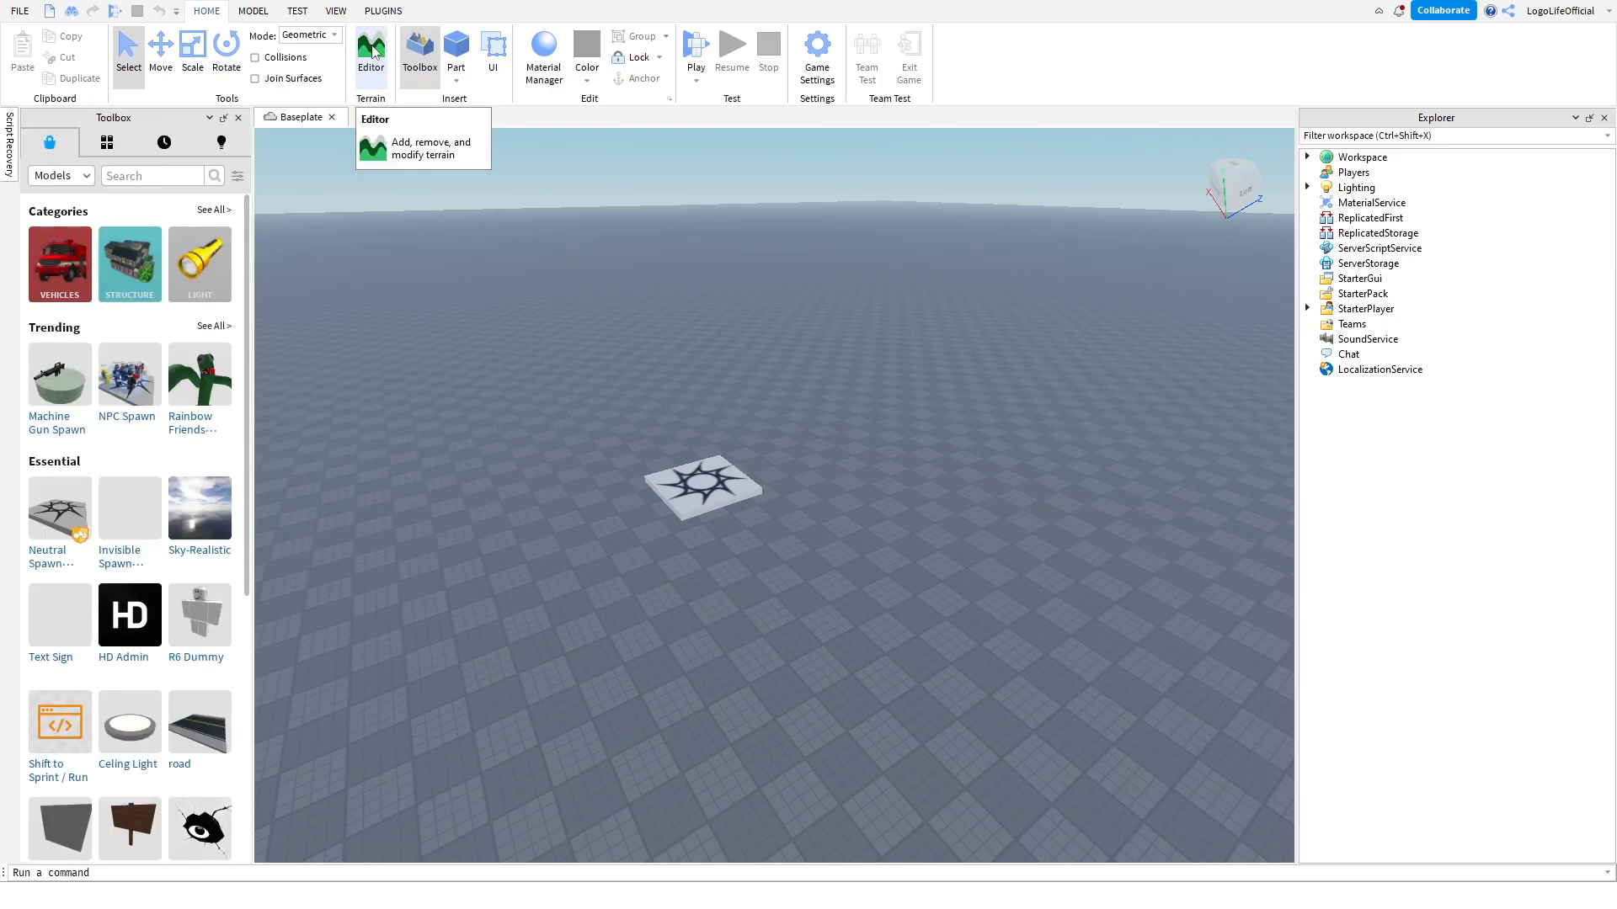
left_click(374, 53)
left_click(213, 142)
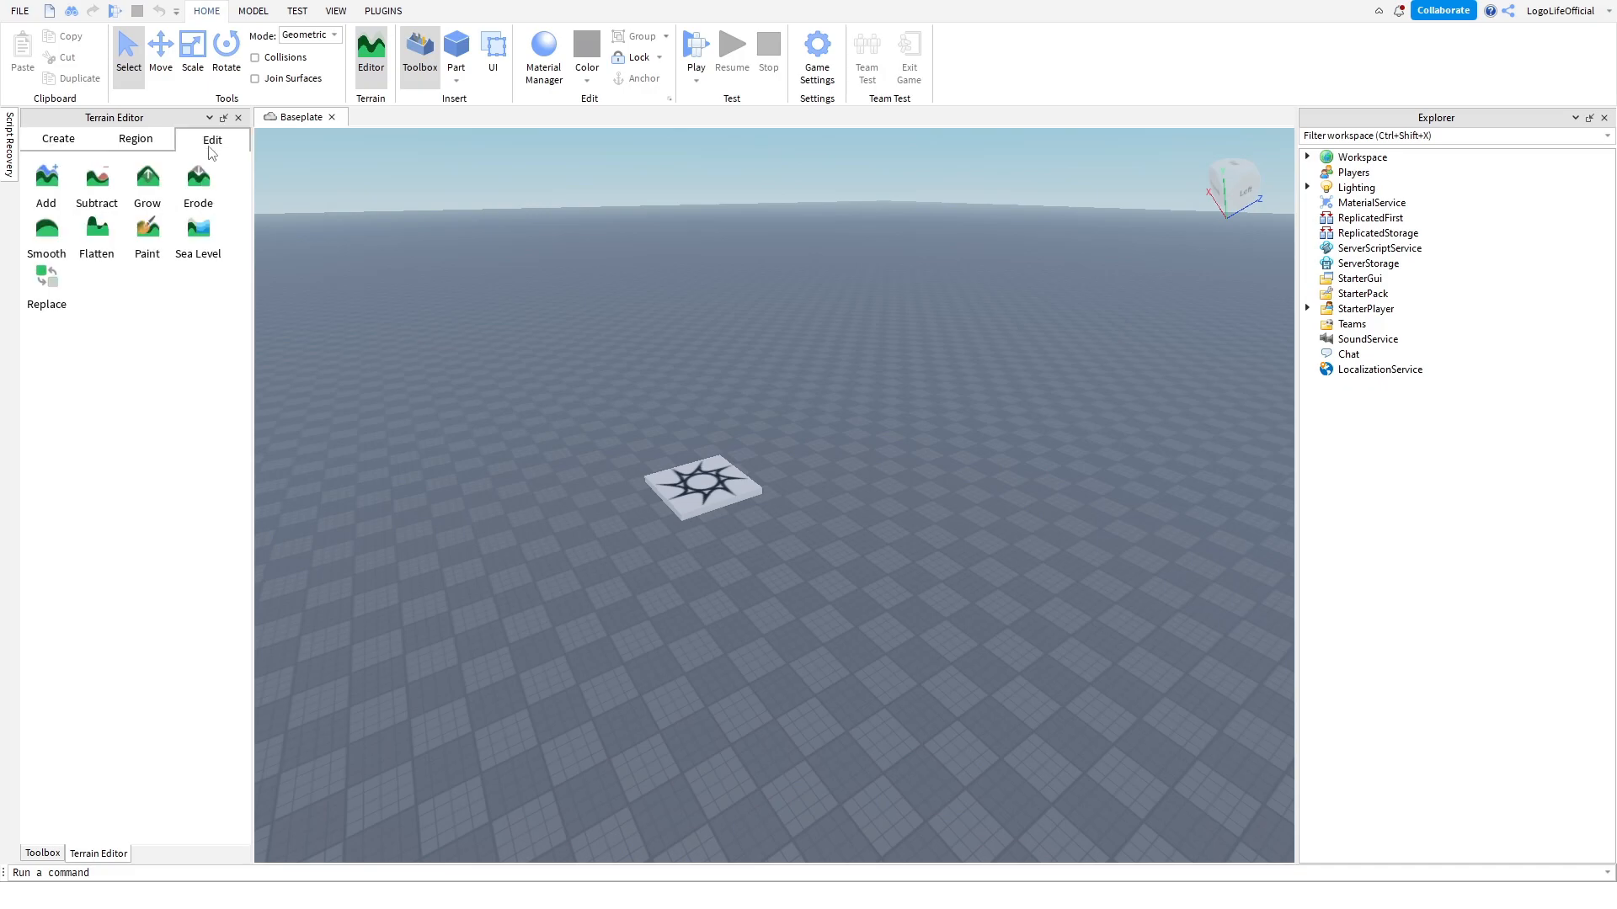
left_click(46, 181)
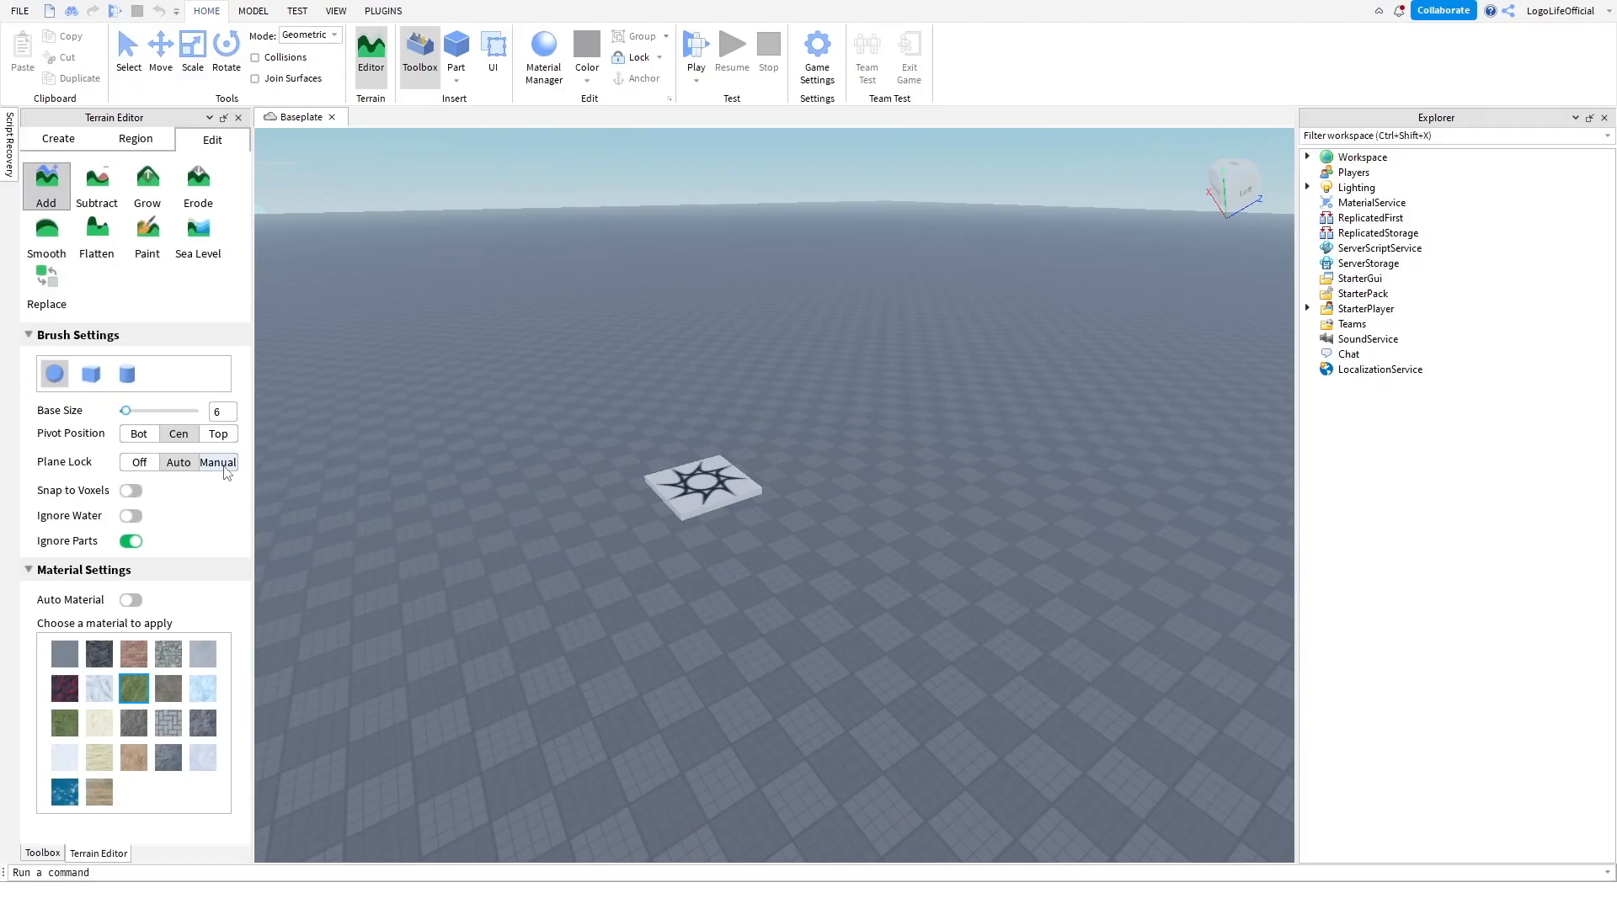
Set the brush's plane lock to Manual, lower the editing plane to a Y position of about -0.03, and apply it.
left_click(962, 741)
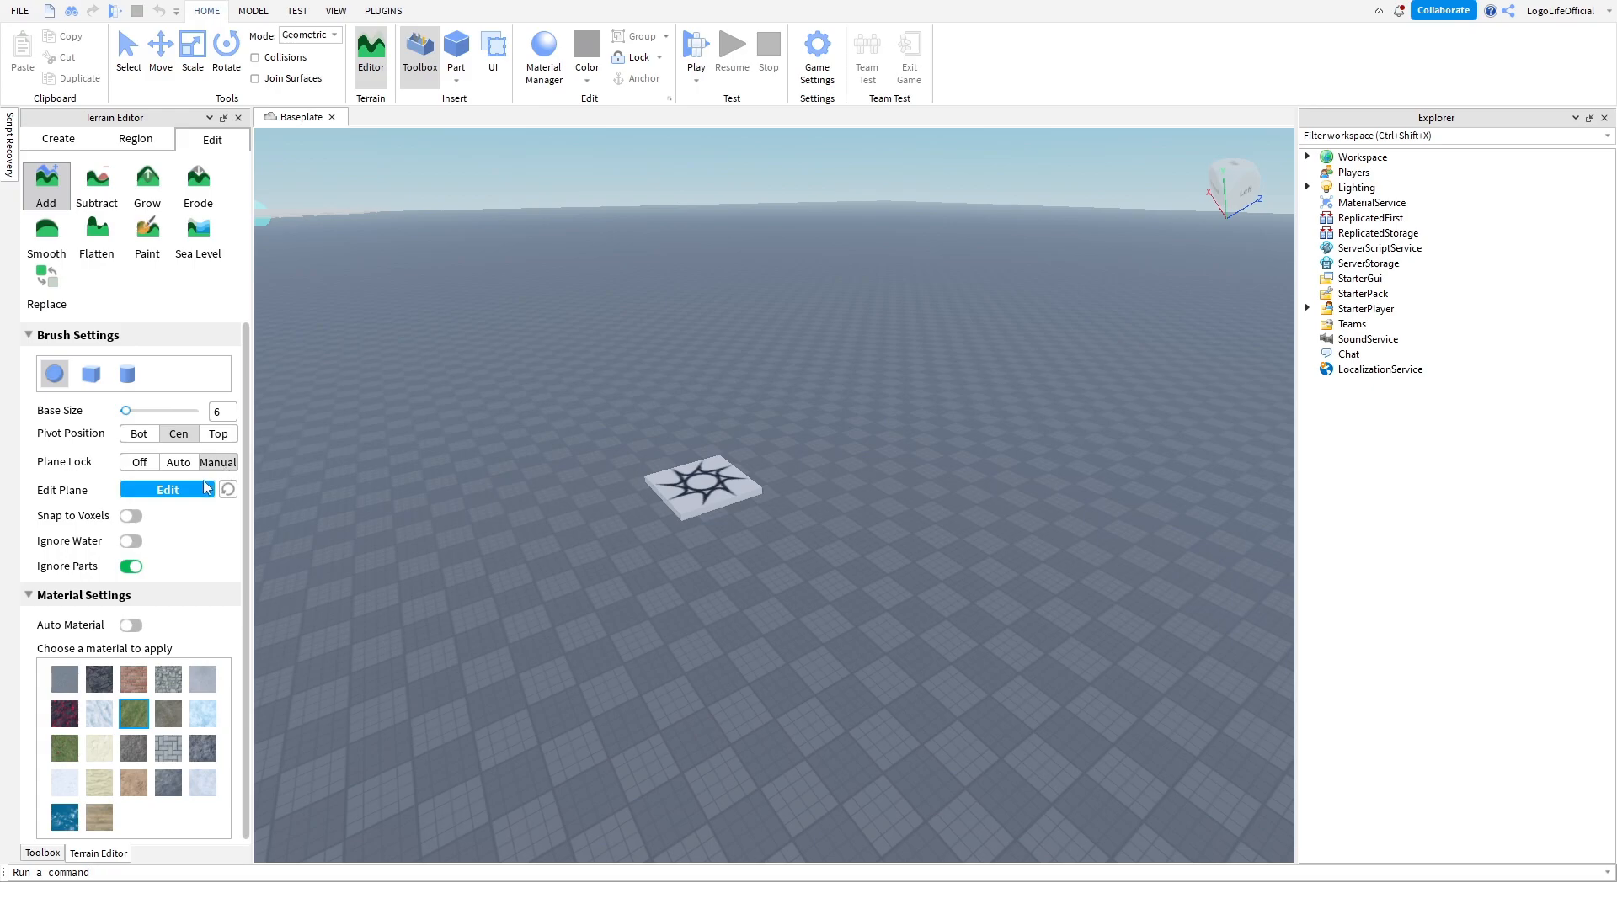
left_click(193, 487)
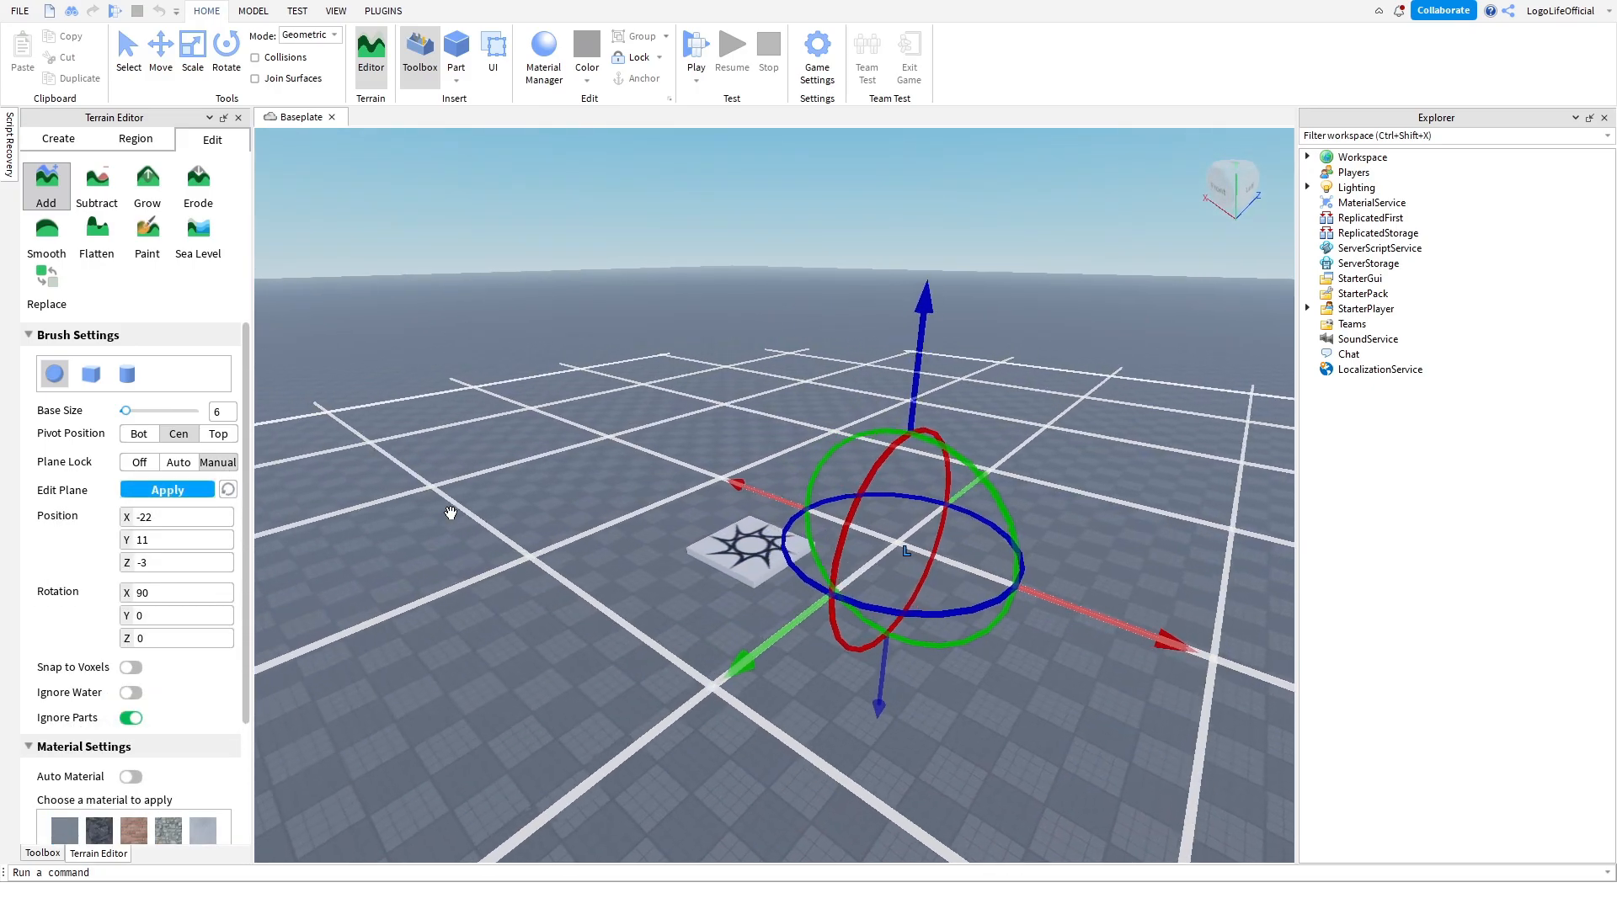
right_click_drag(451, 513, 451, 513)
key("a")
key("d")
left_click_drag(729, 528, 714, 627)
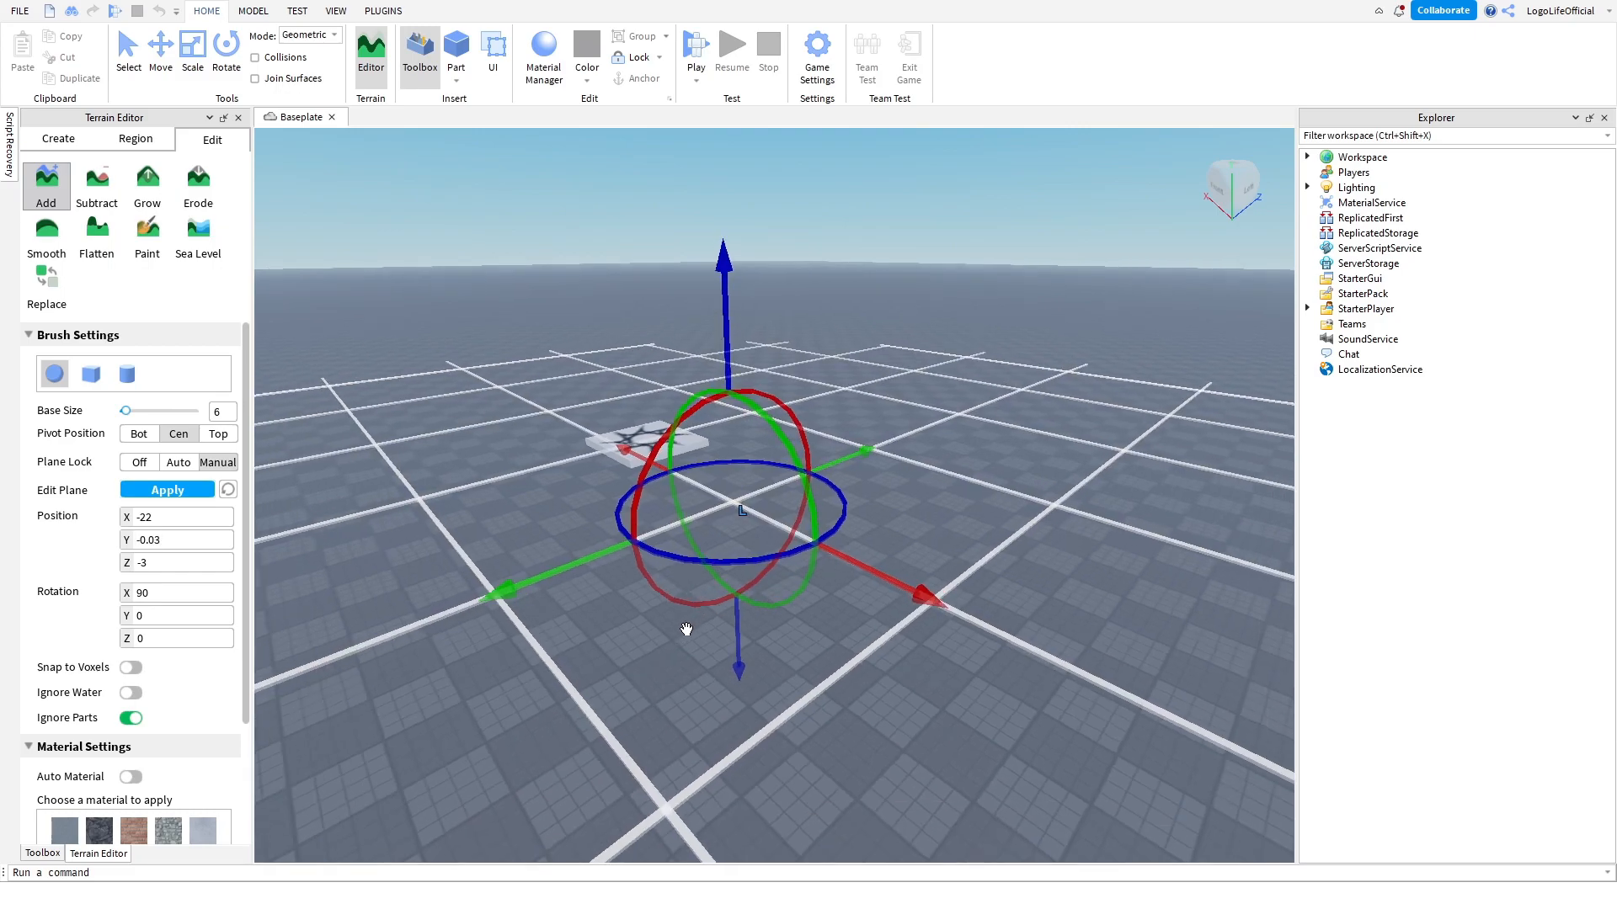
right_click_drag(687, 630, 642, 597)
left_click(173, 493)
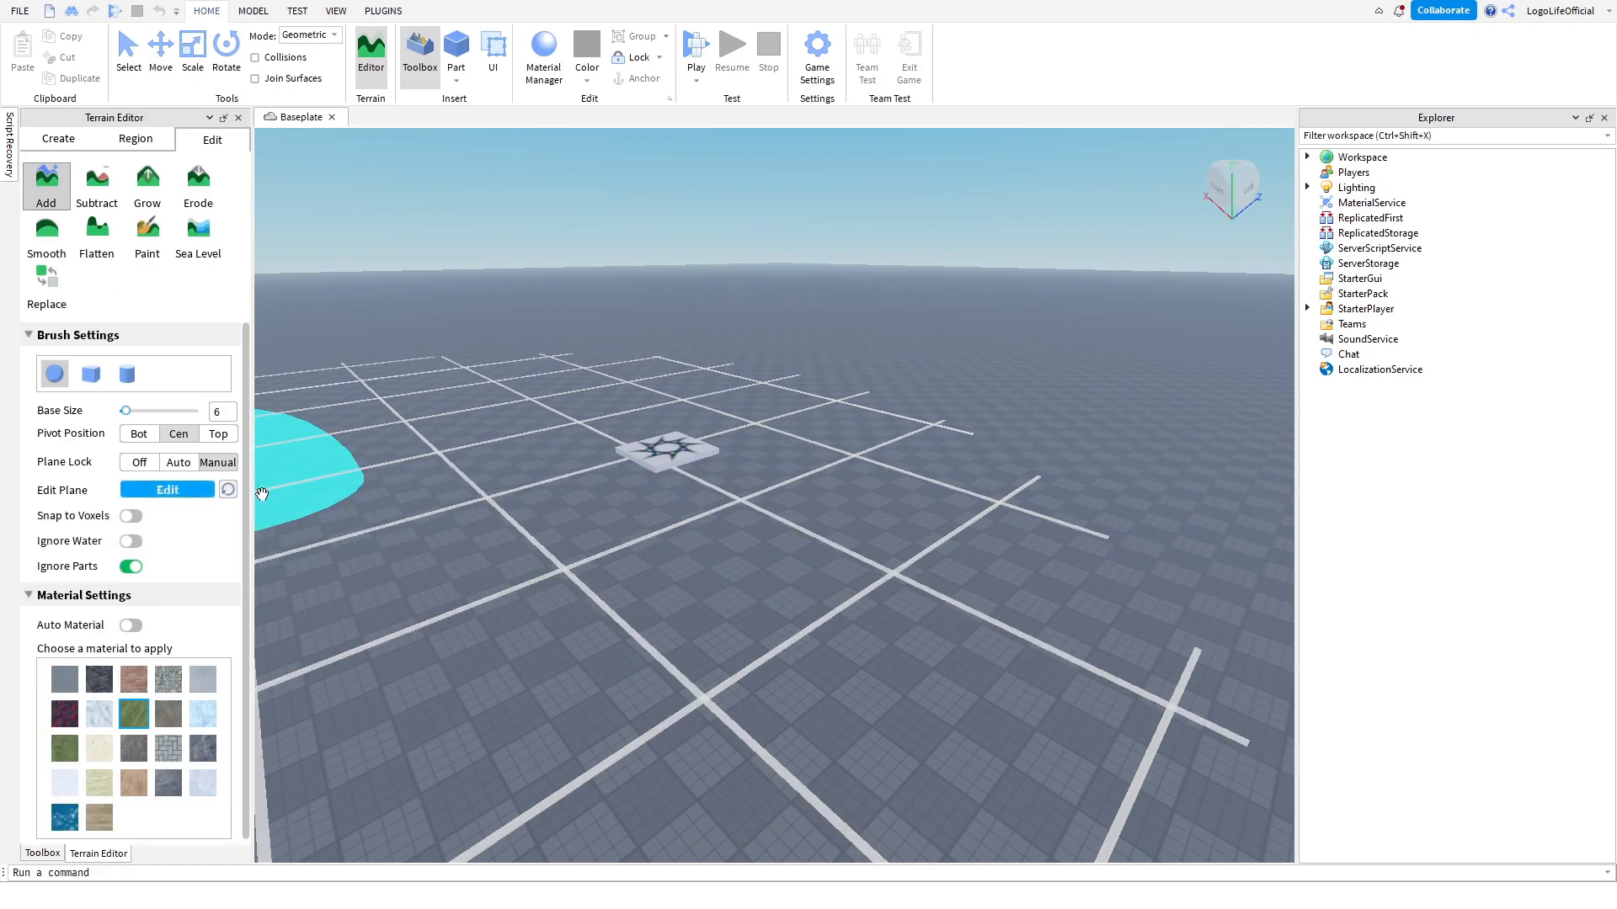
Switch the Add brush to the cube shape with a base size of 64 and a height of 16.
right_click_drag(484, 491, 371, 459)
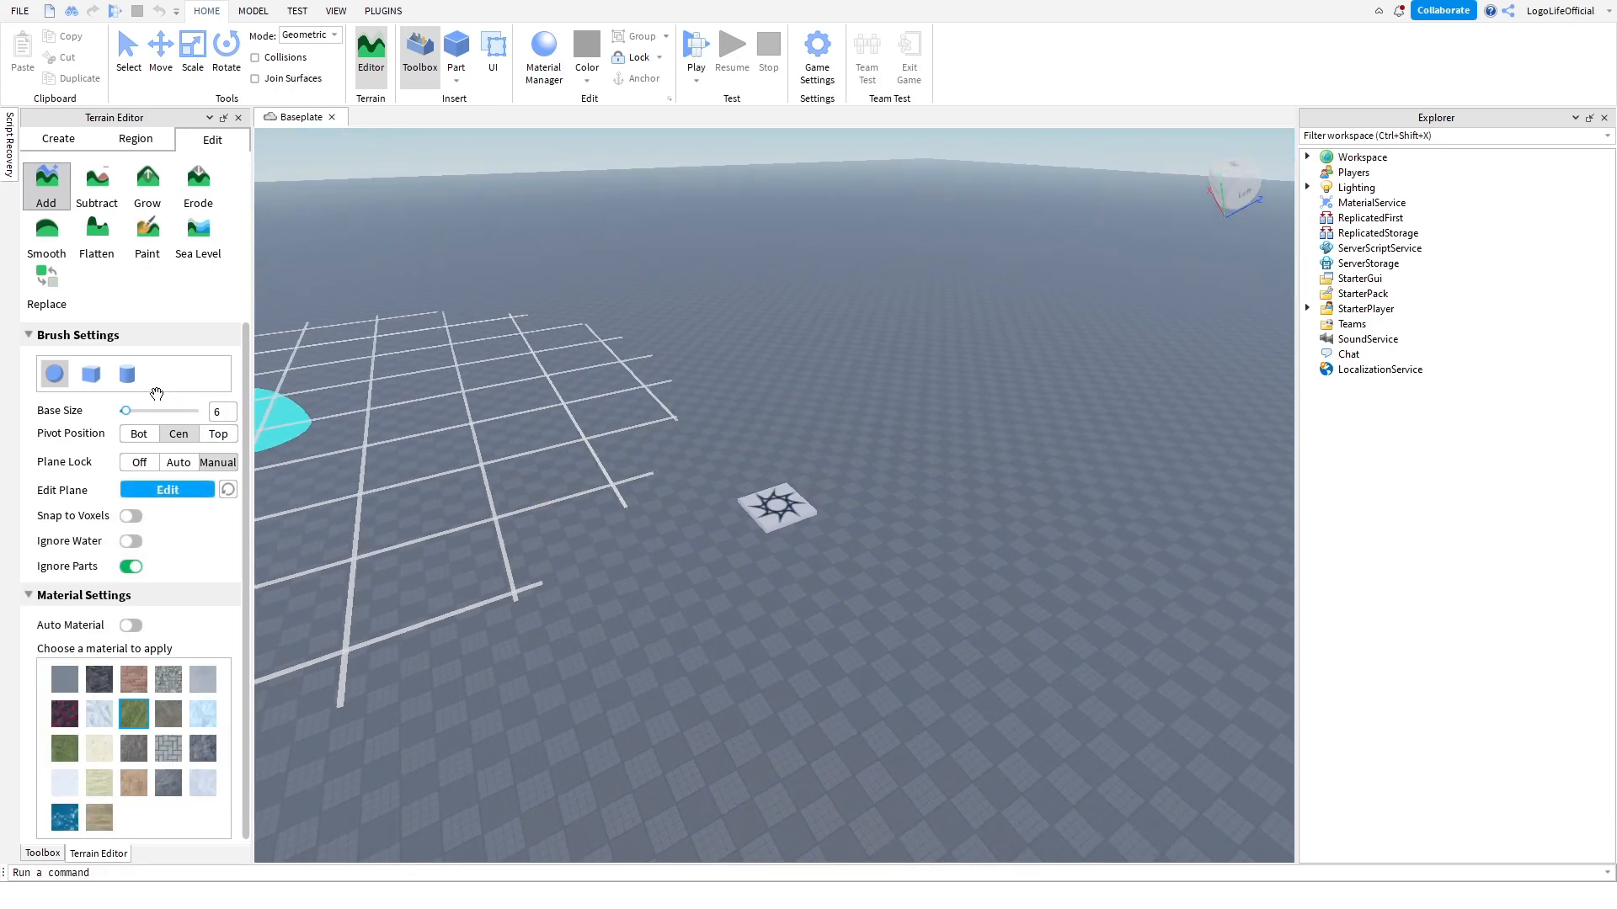
left_click(91, 375)
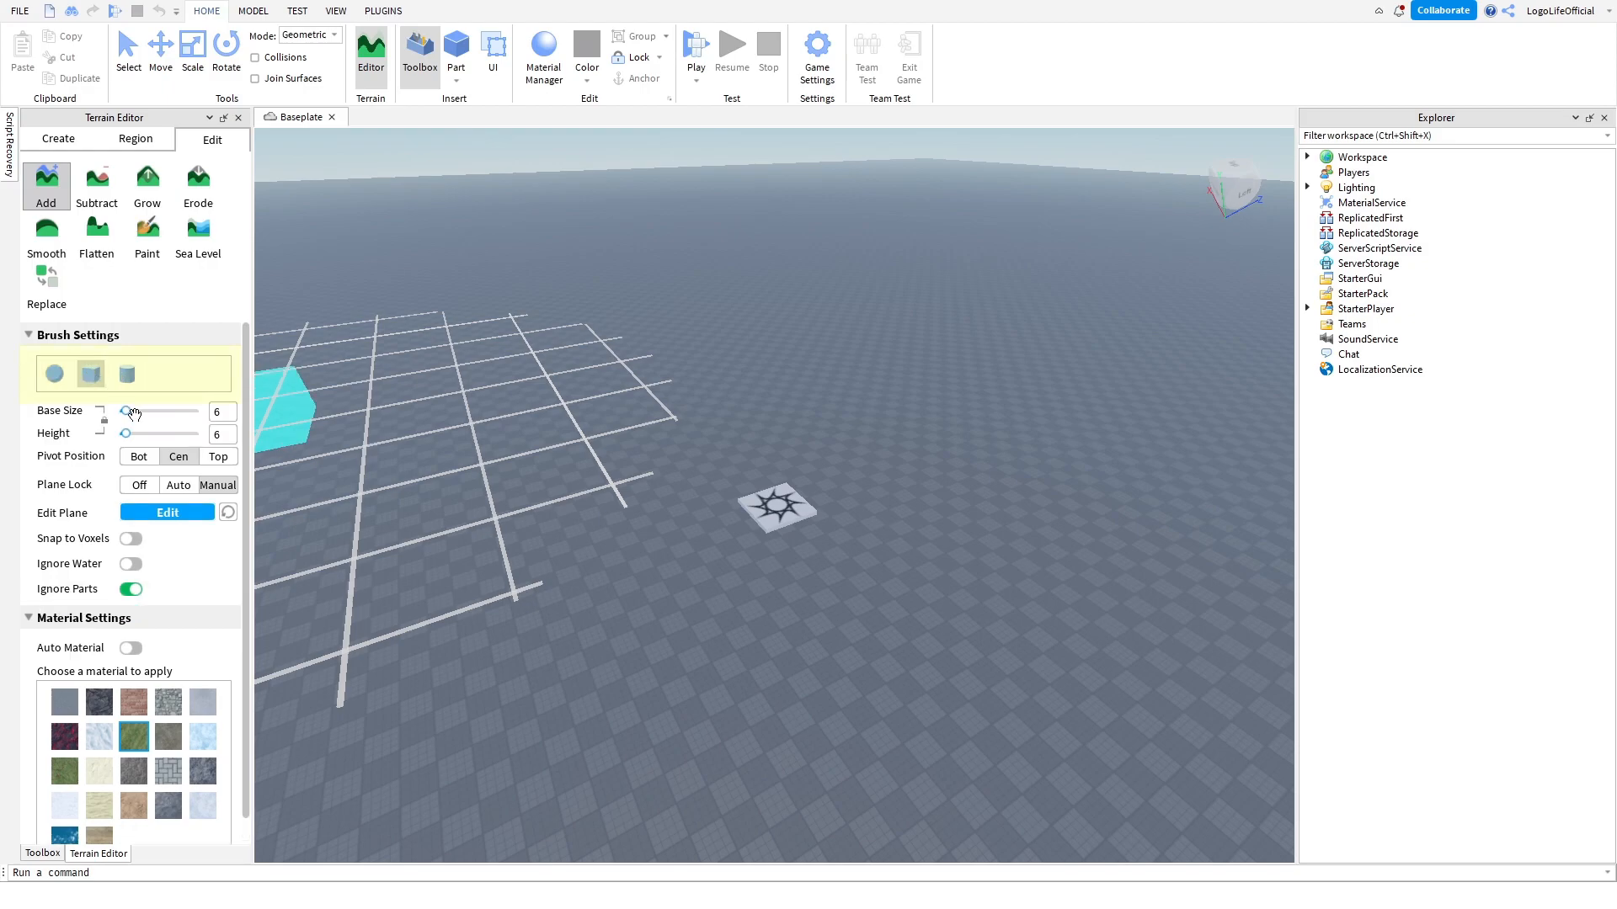
left_click_drag(126, 413, 202, 414)
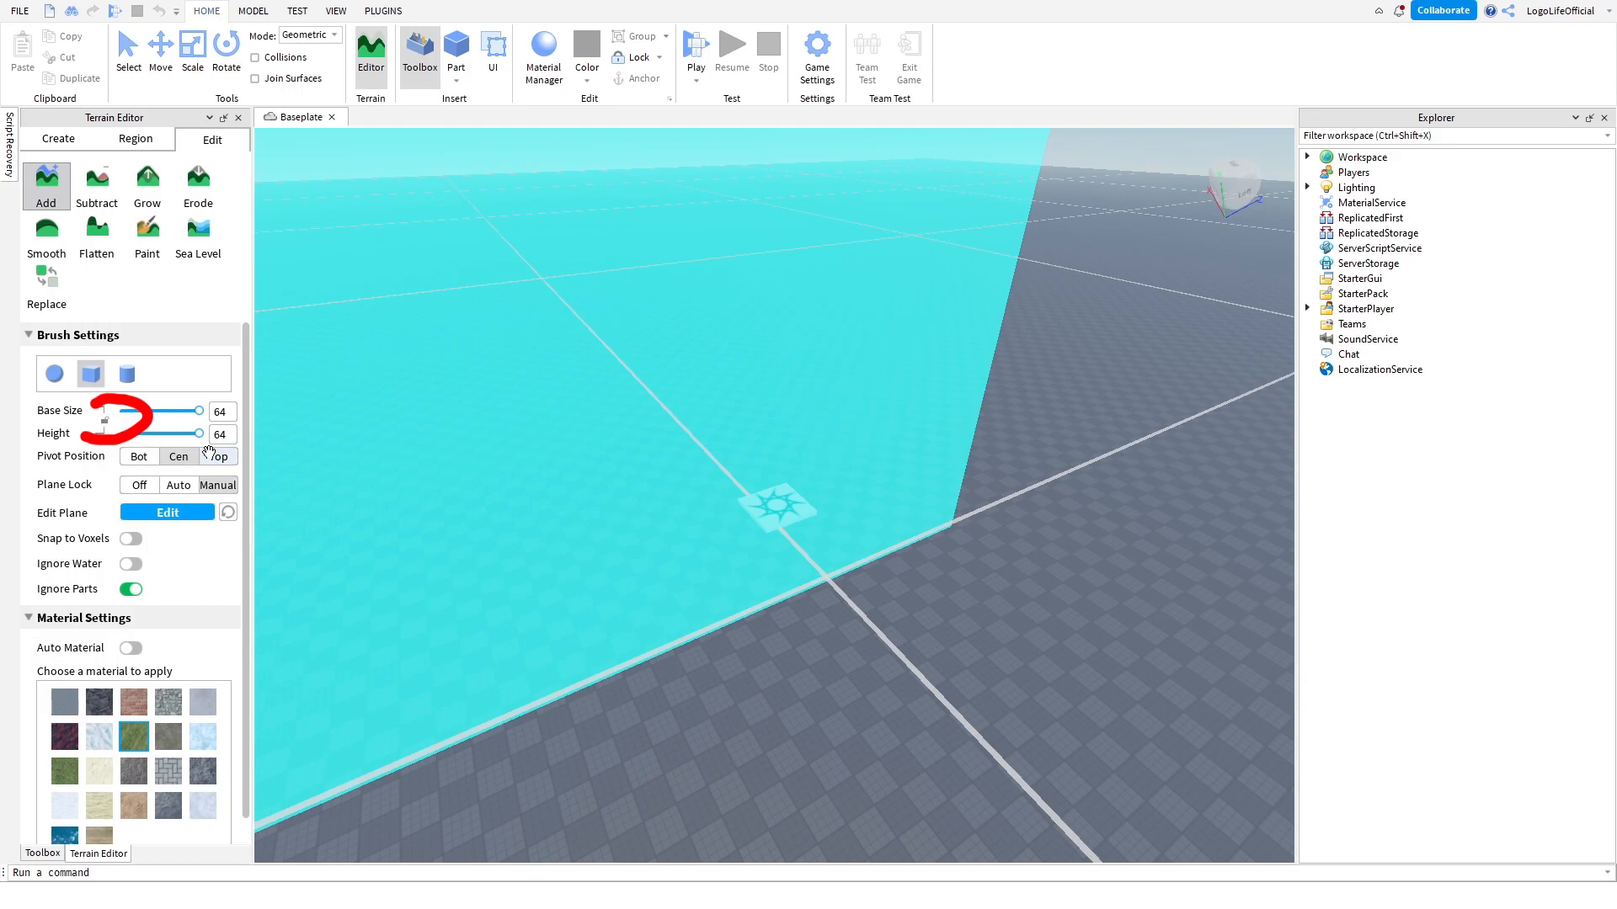
left_click_drag(199, 436, 138, 439)
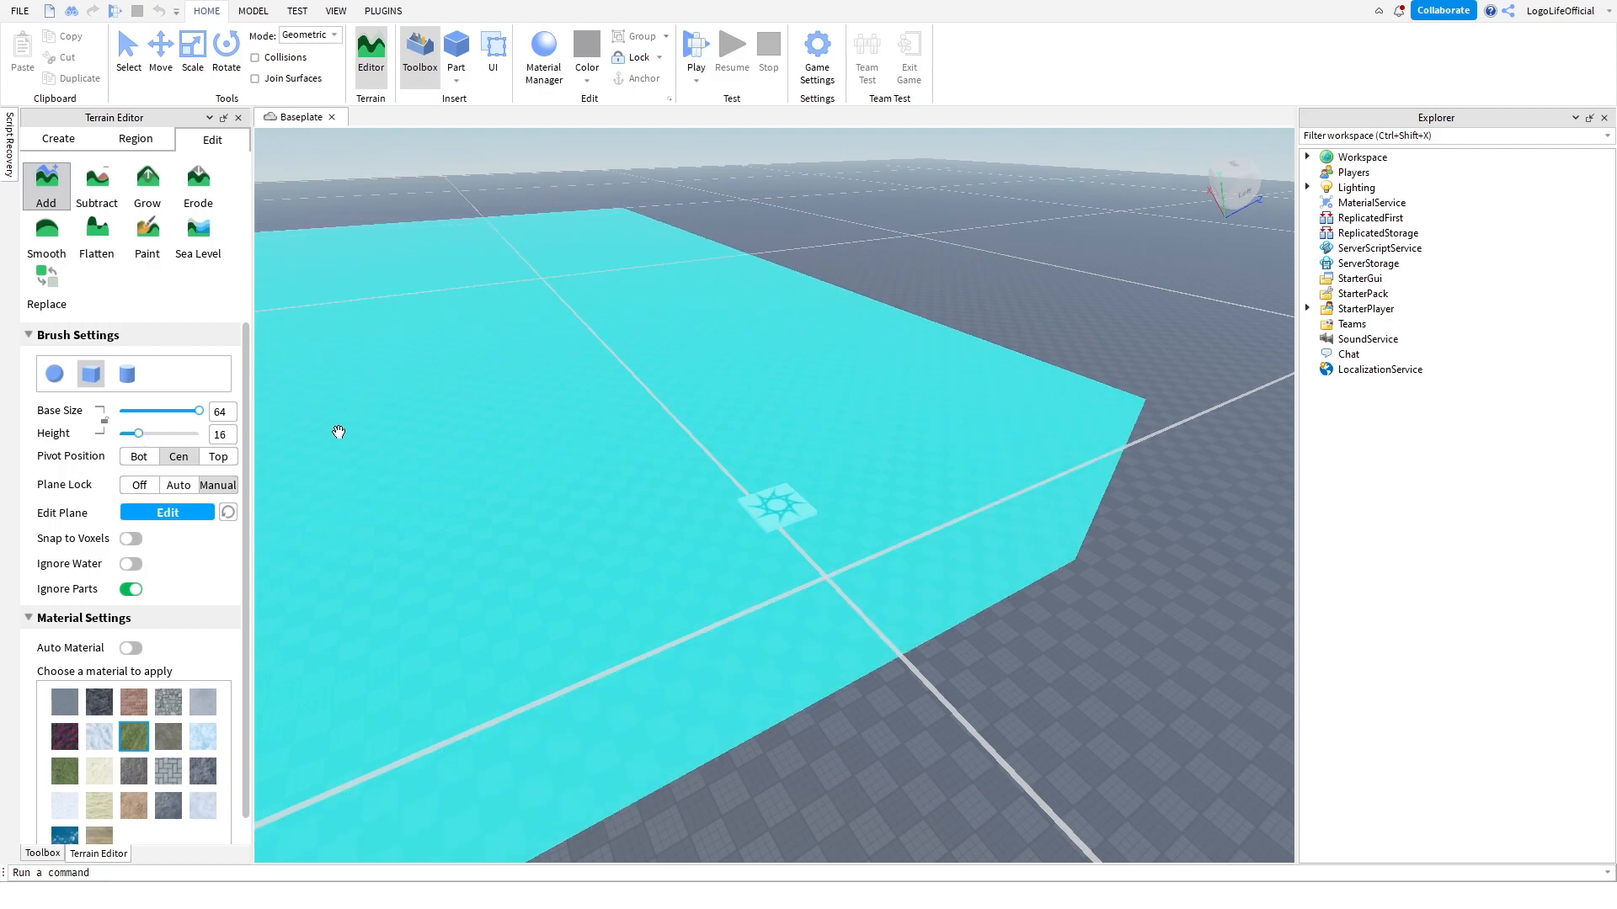
Paint a large, flat block of grass terrain over the baseplate with the cube brush.
left_click(677, 292)
key("a")
key("w")
right_click_drag(685, 350, 689, 350)
key("a")
key("e")
key("w")
key("a")
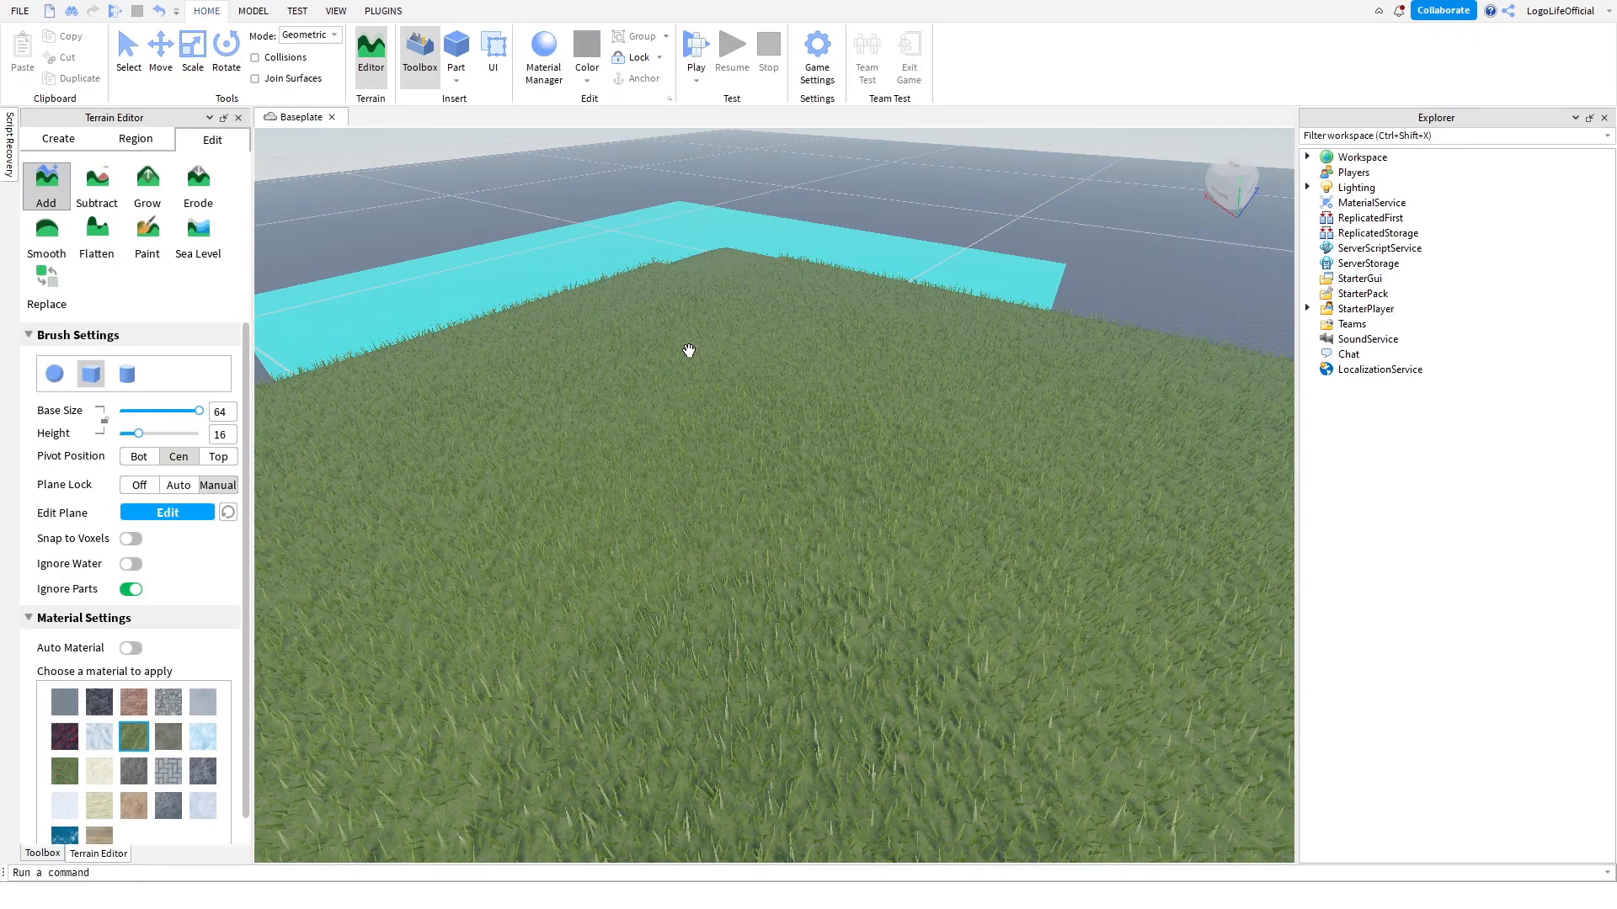
key("d")
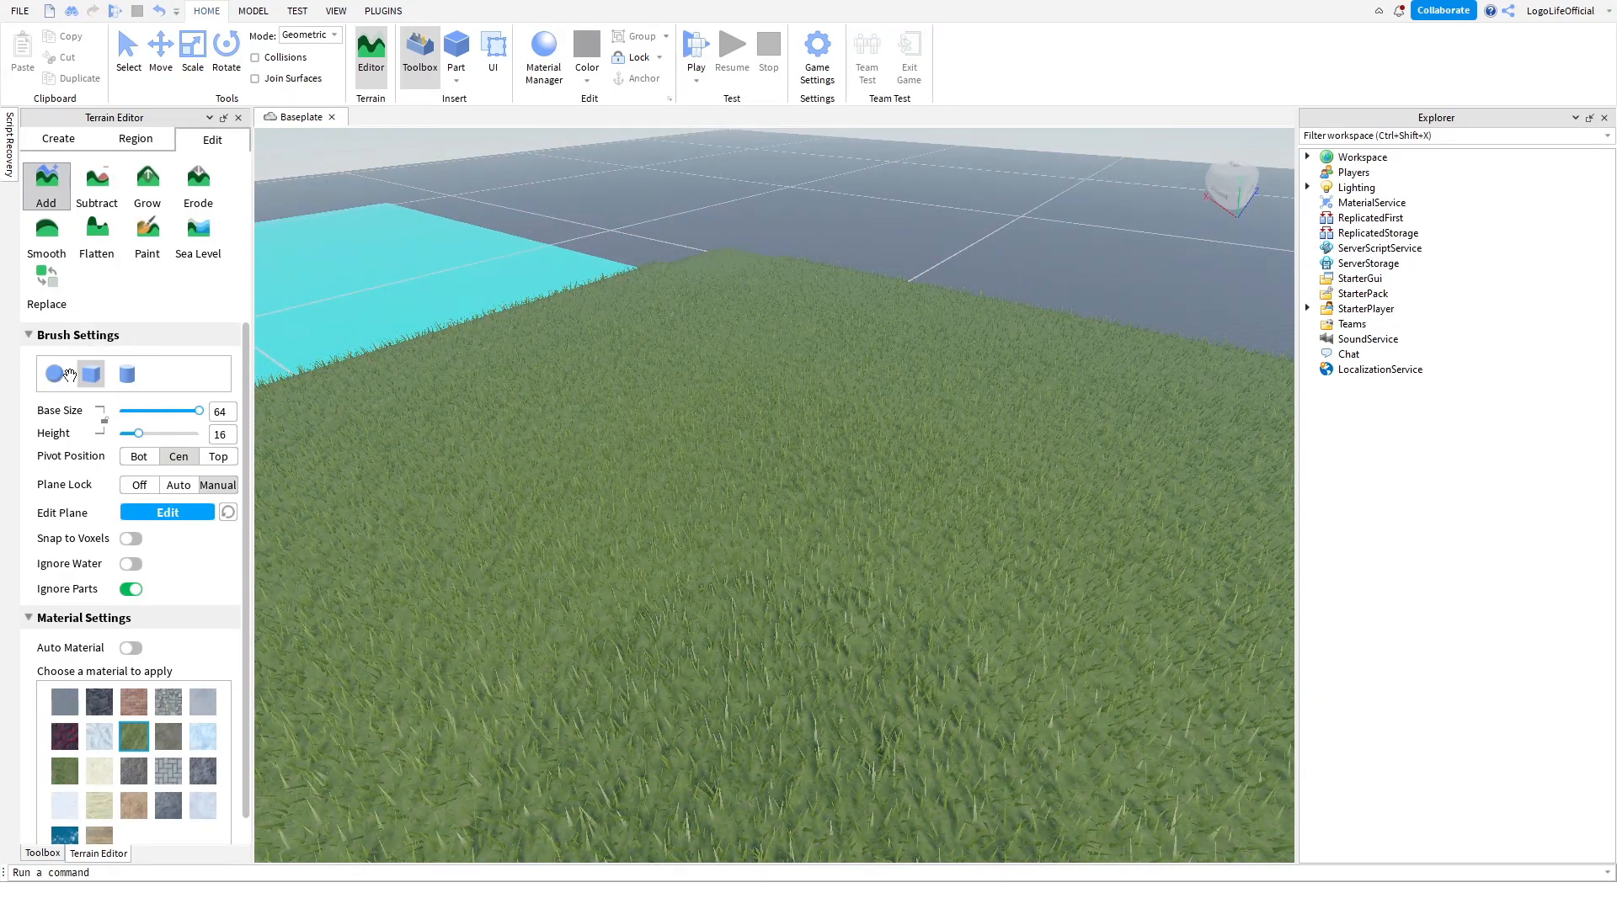
Switch to the Subtract tool with the sphere brush and set its plane lock to Auto.
left_click(98, 189)
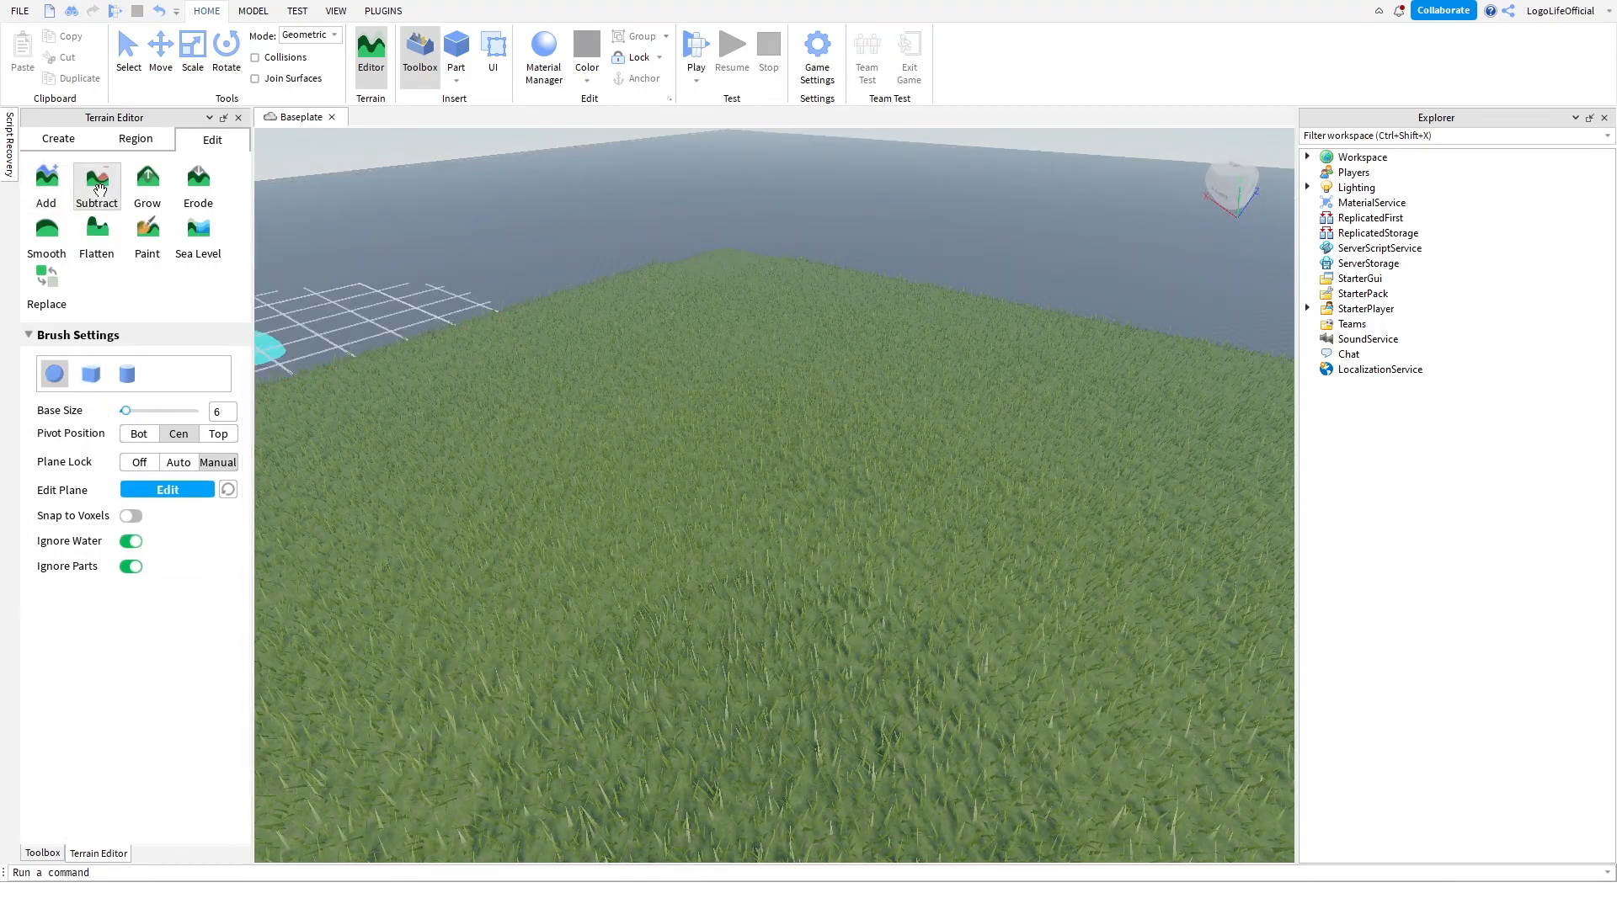
left_click(56, 376)
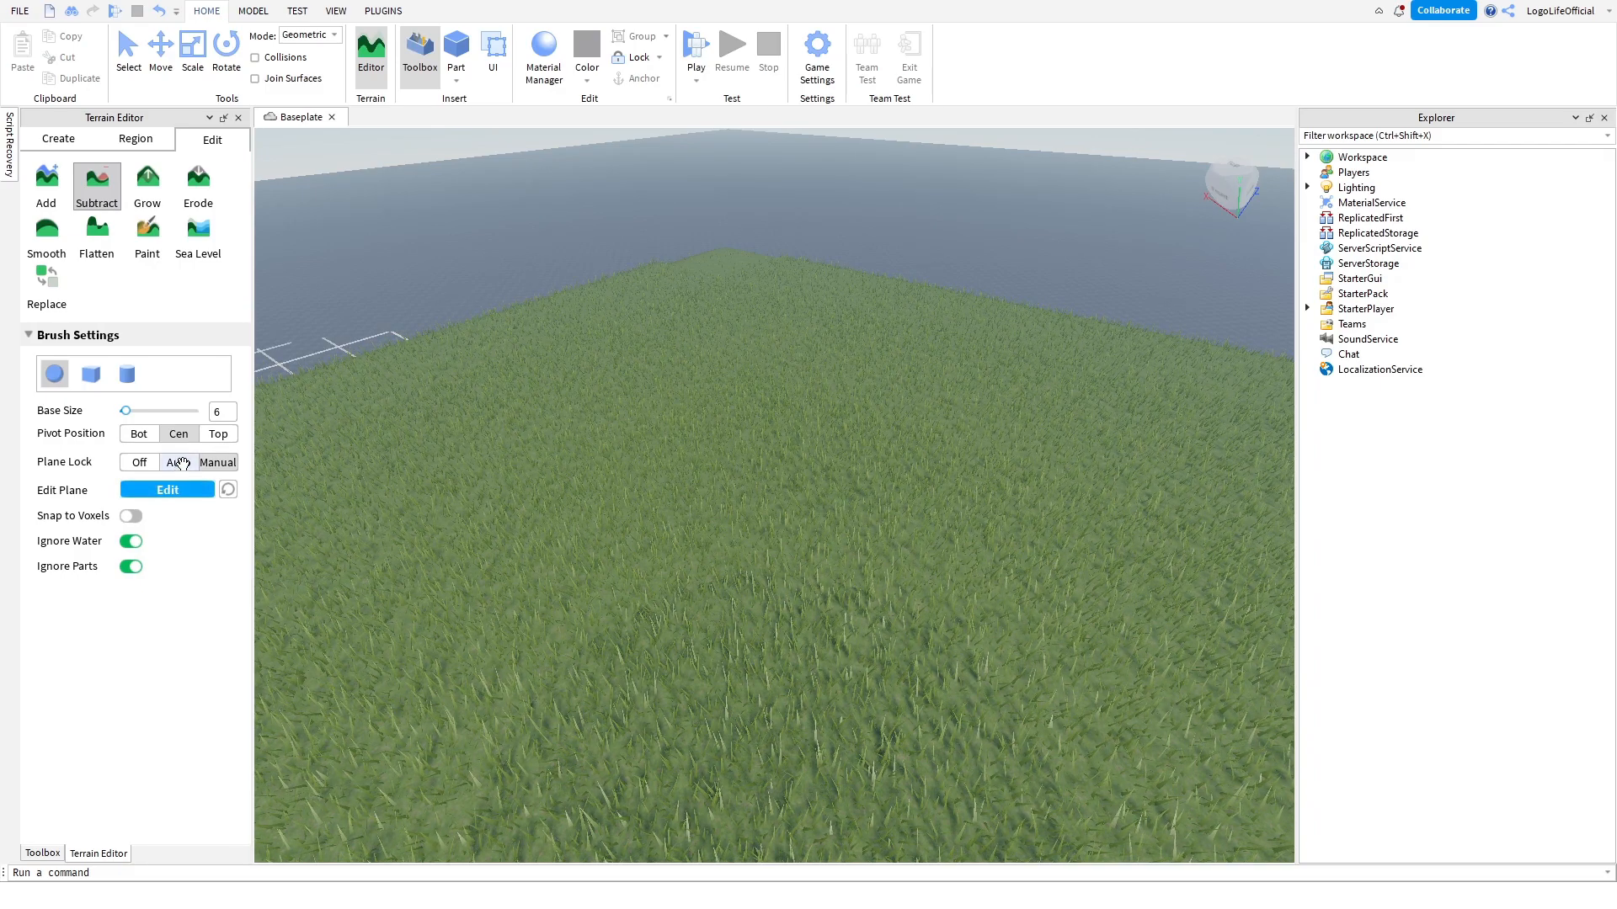
right_click_drag(270, 477, 271, 476)
key("d")
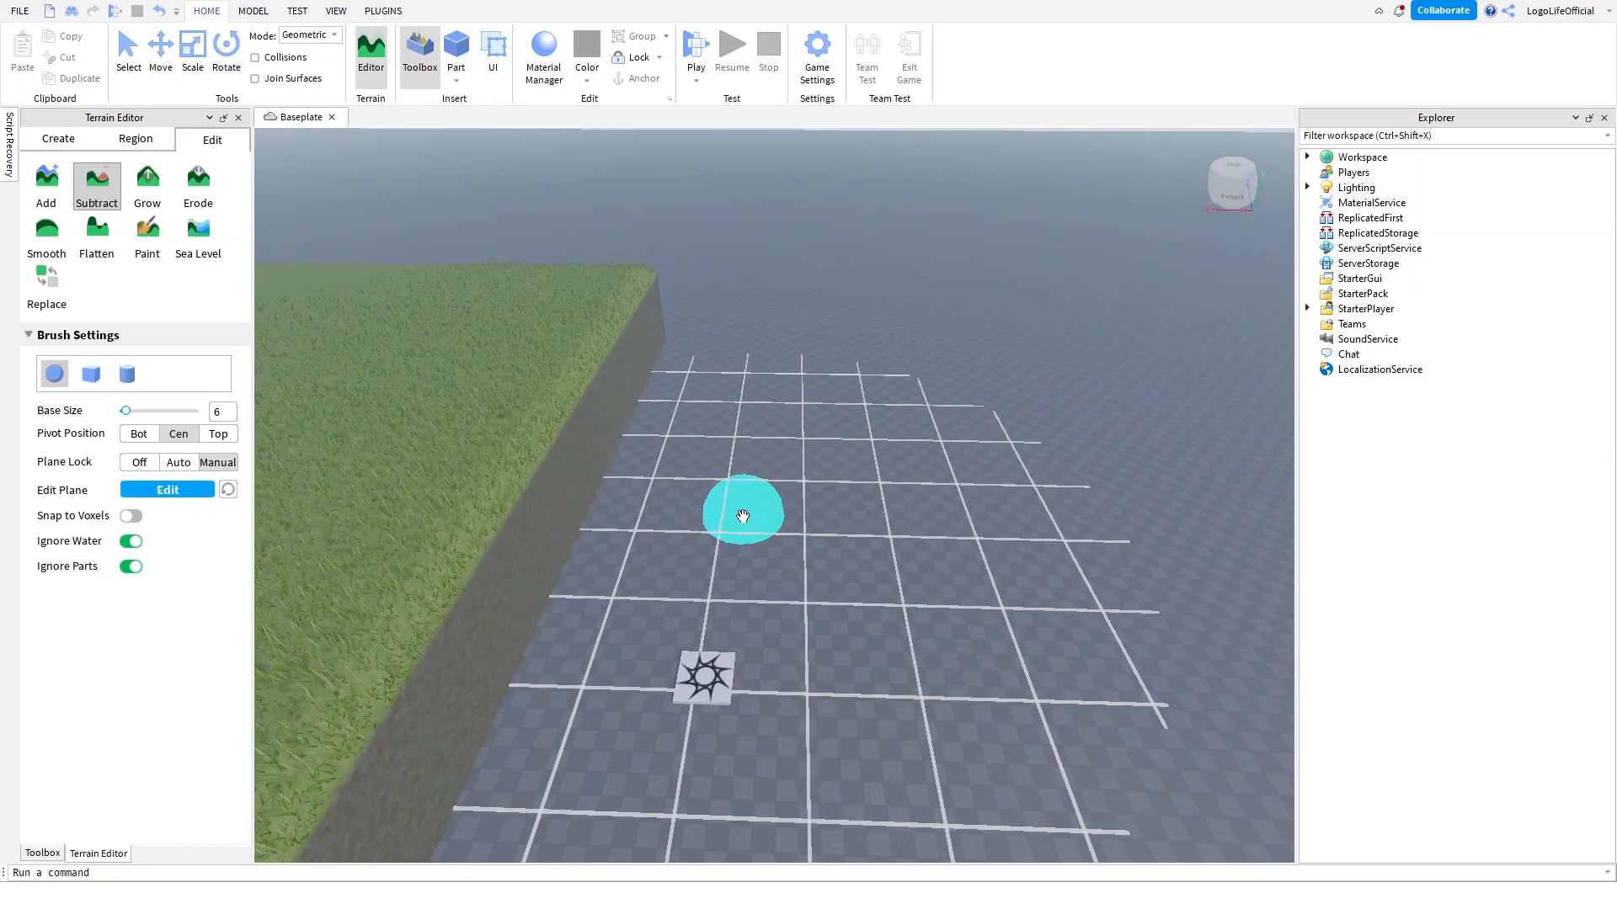
right_click_drag(783, 515, 783, 514)
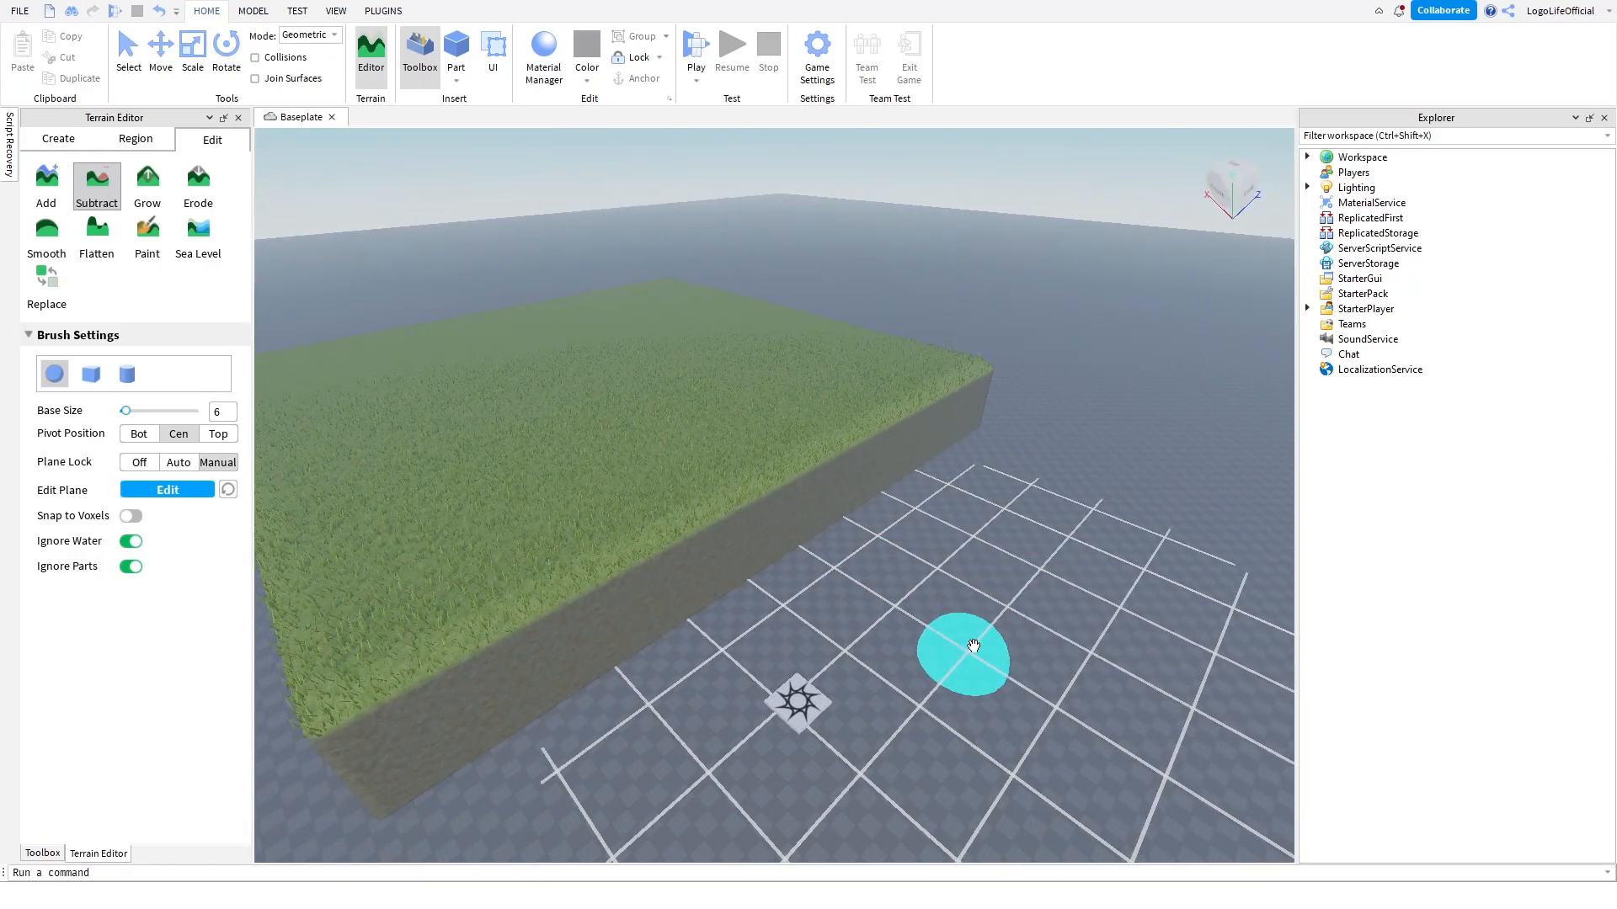
key("a")
key("a")
key("w")
key("w")
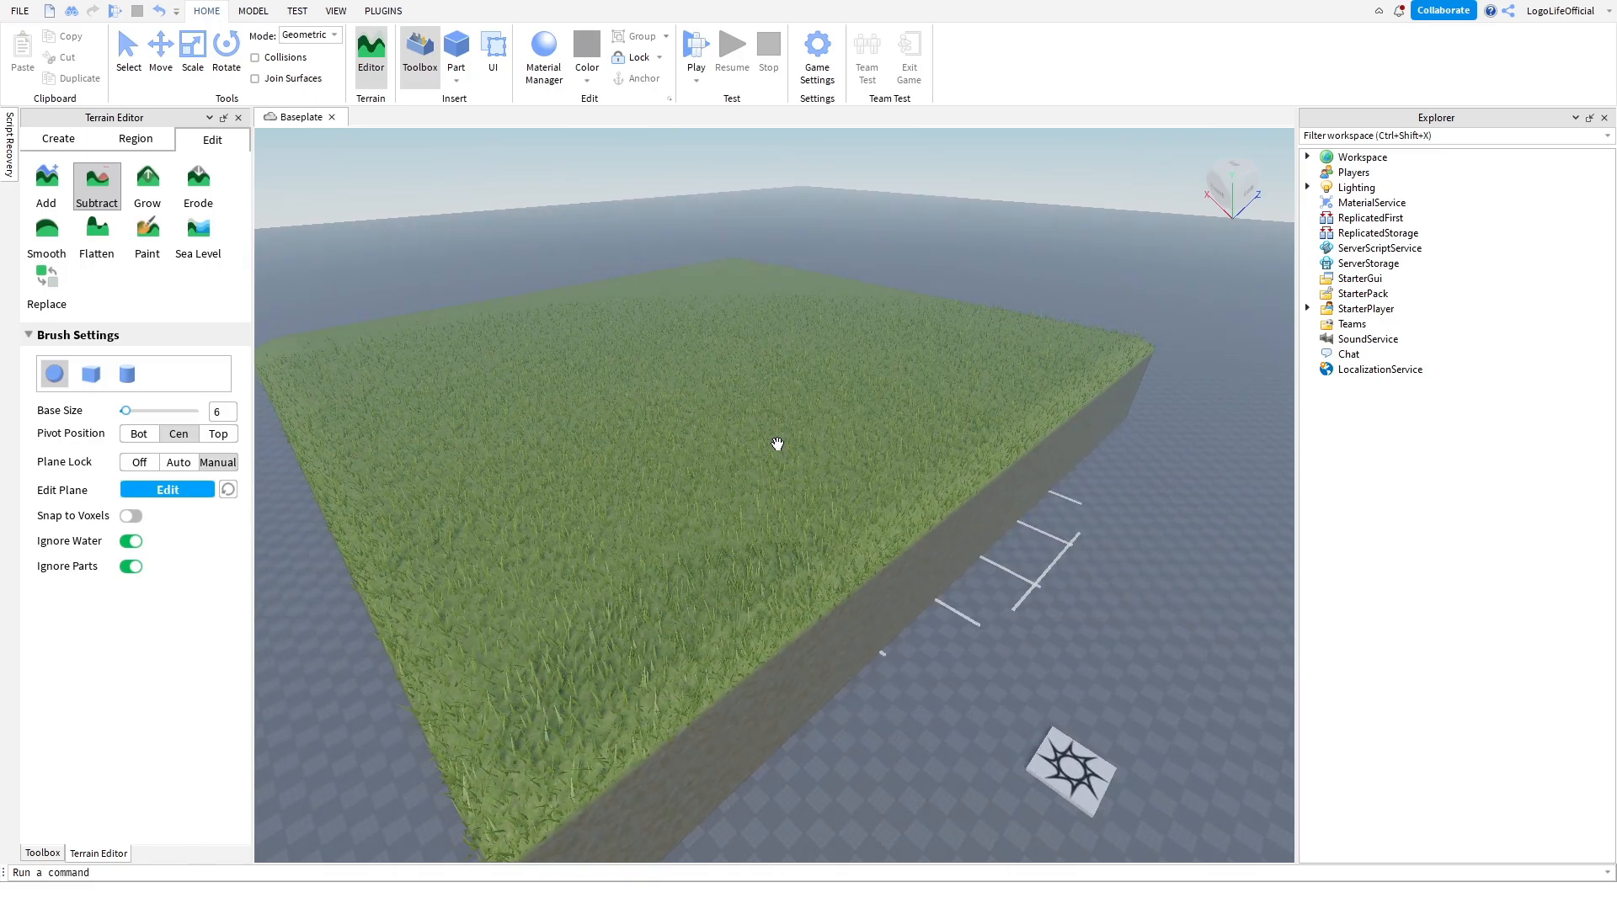
key("a")
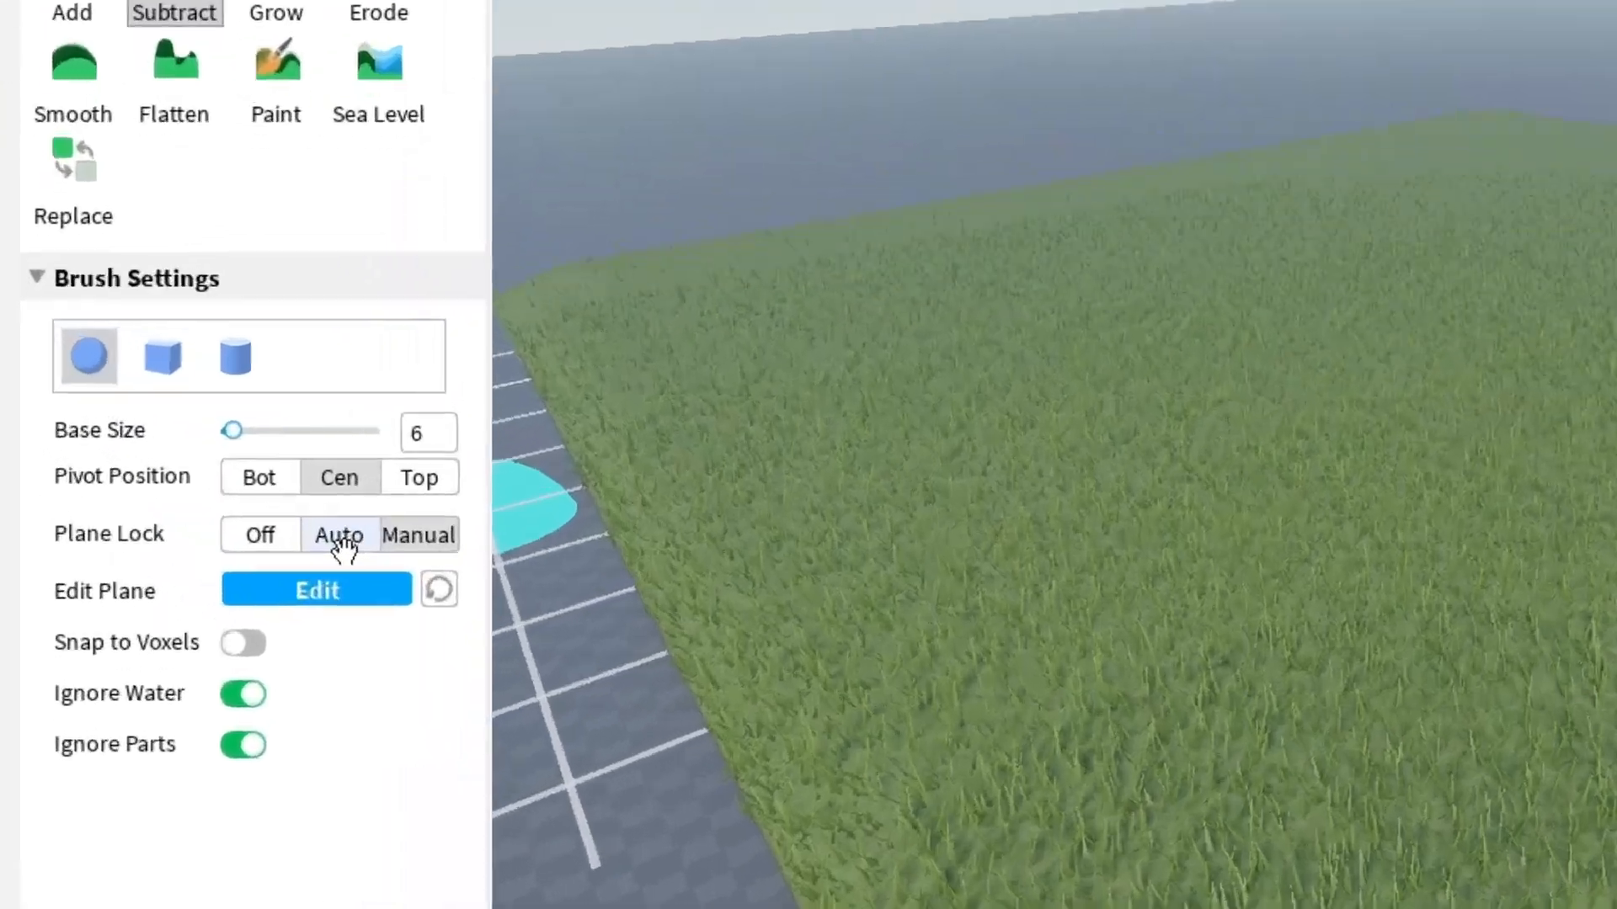
left_click(178, 463)
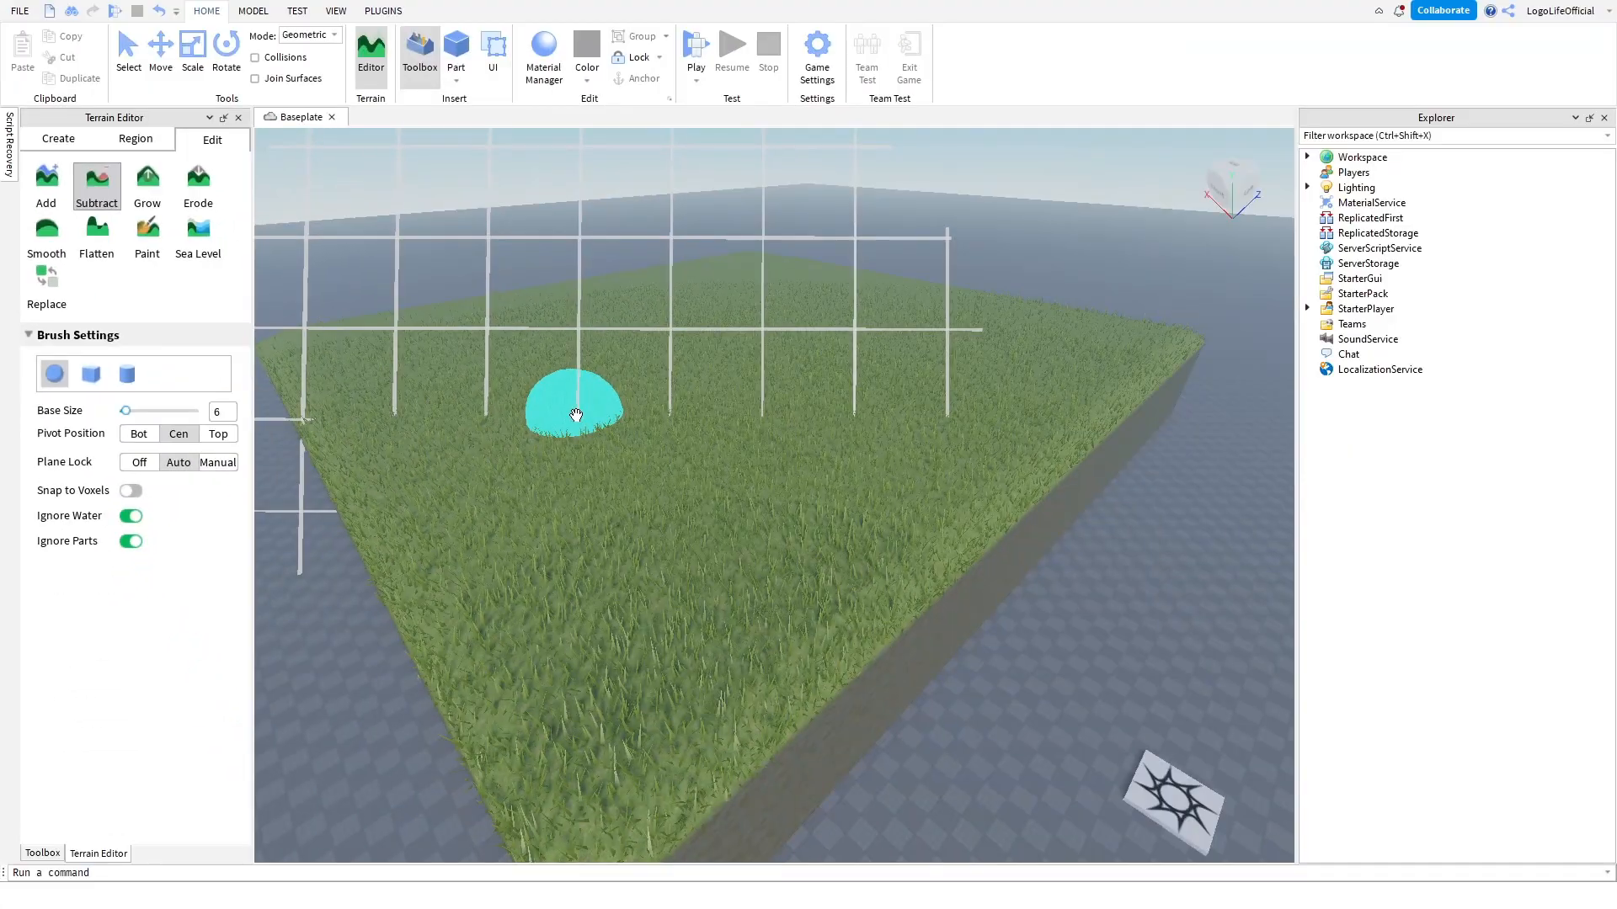
Carve a shallow hollow into the surface of the grass block with the size 6 sphere Subtract brush.
right_click_drag(599, 414, 599, 413)
key("d")
key("w")
key("w")
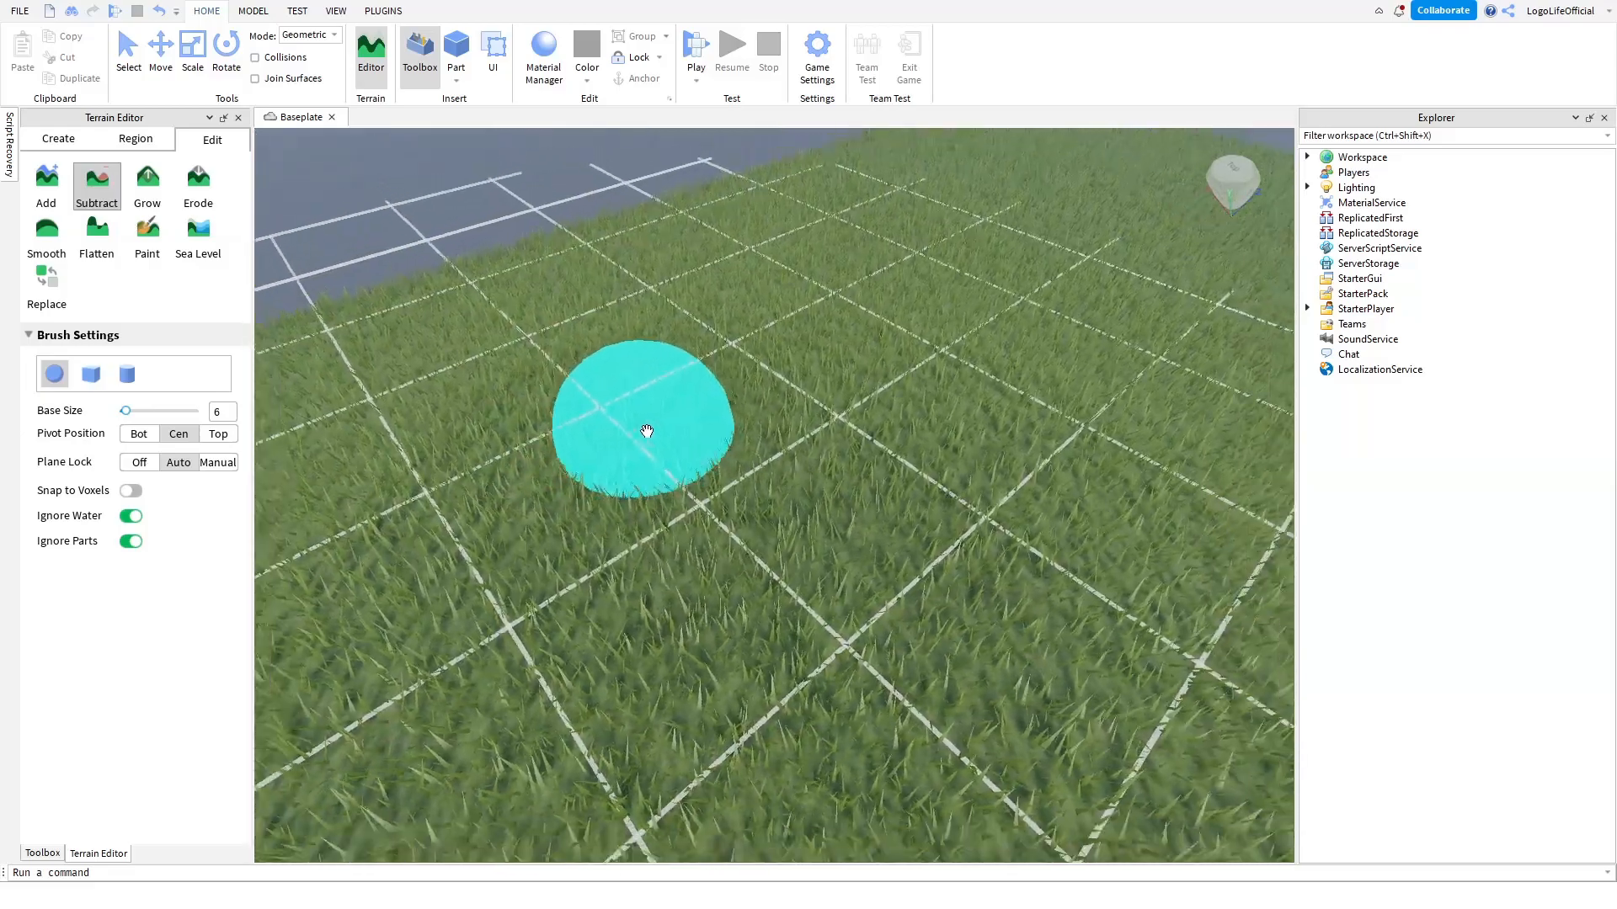
scroll(647, 431, "down", 3)
right_click_drag(686, 480, 686, 479)
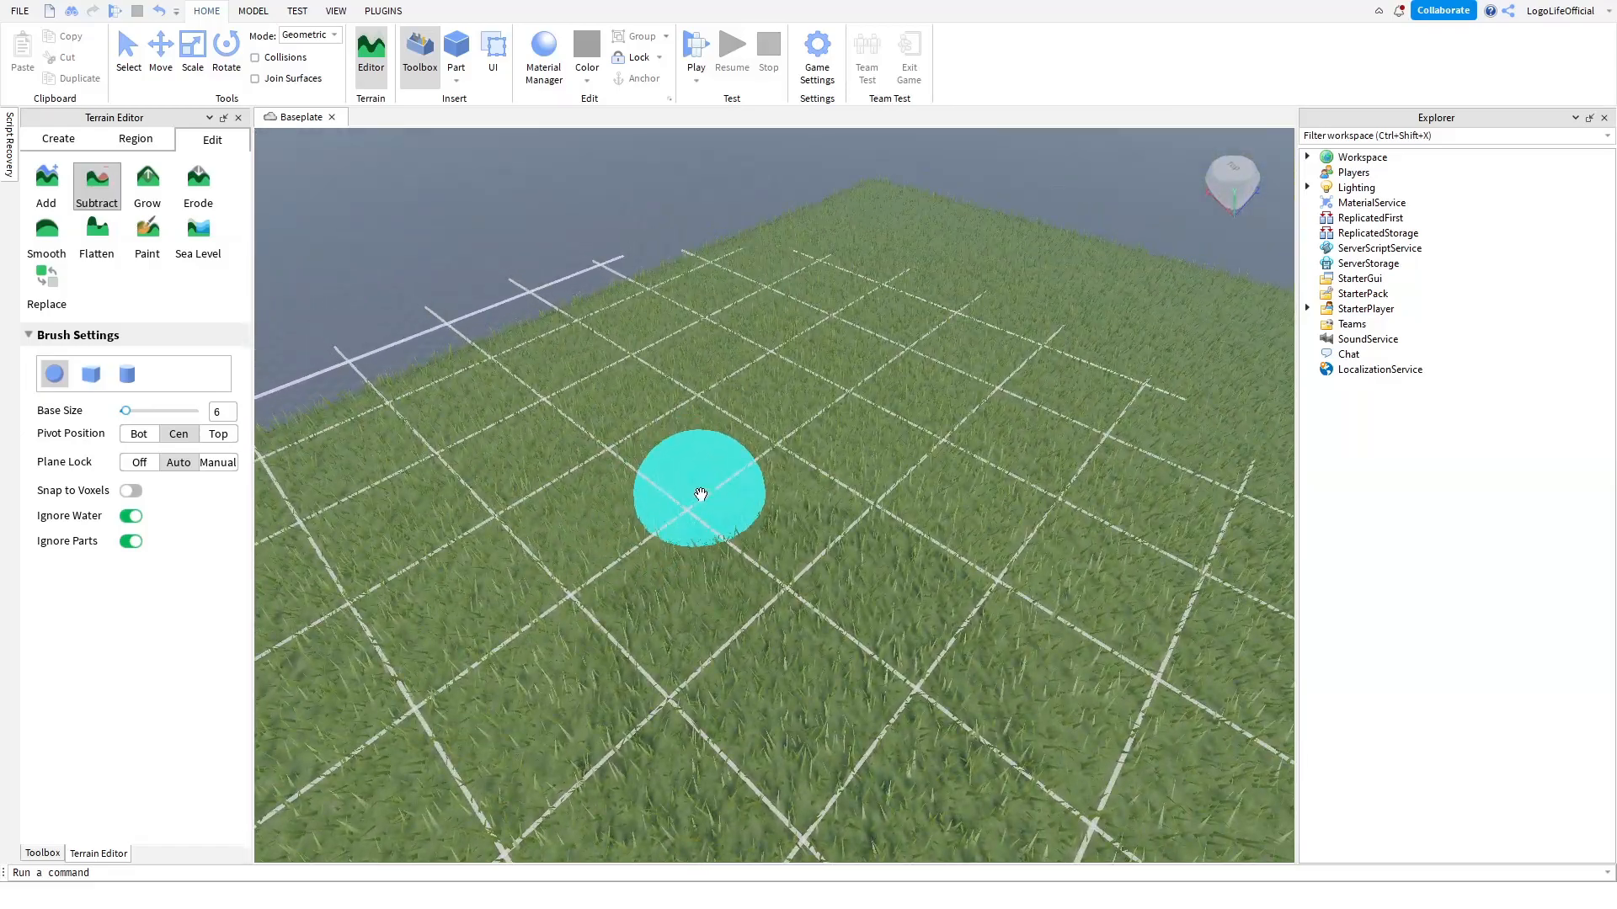
left_click_drag(656, 528, 700, 501)
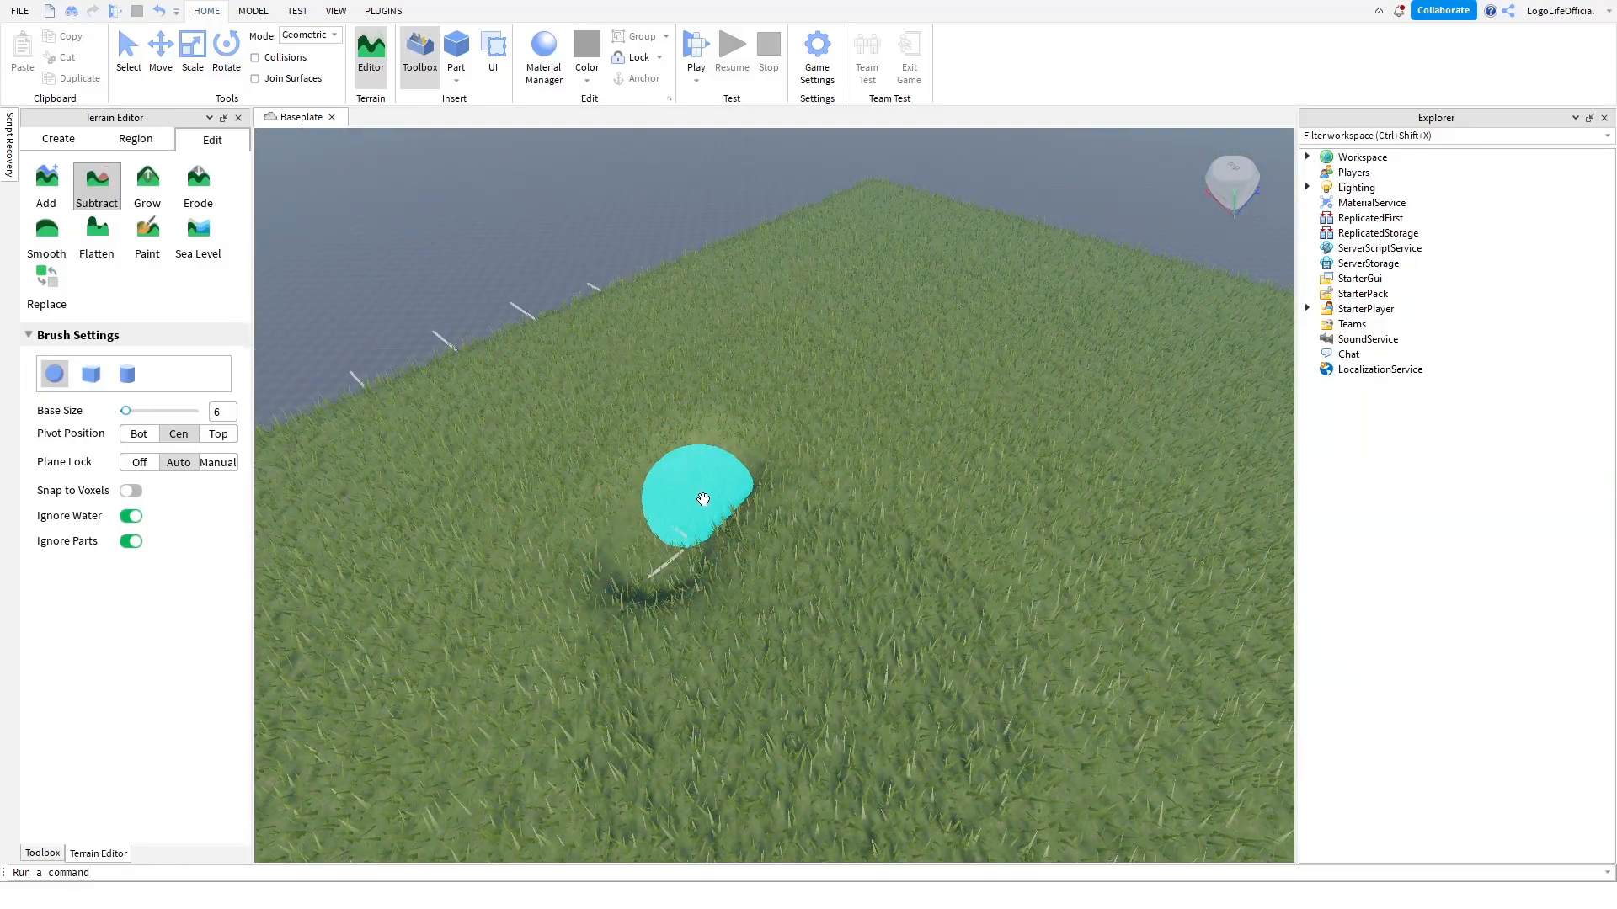
Deepen and widen the hollow with the Subtract brush until it cuts through to the baseplate.
scroll(677, 576, "up", 2)
right_click_drag(677, 576, 715, 512)
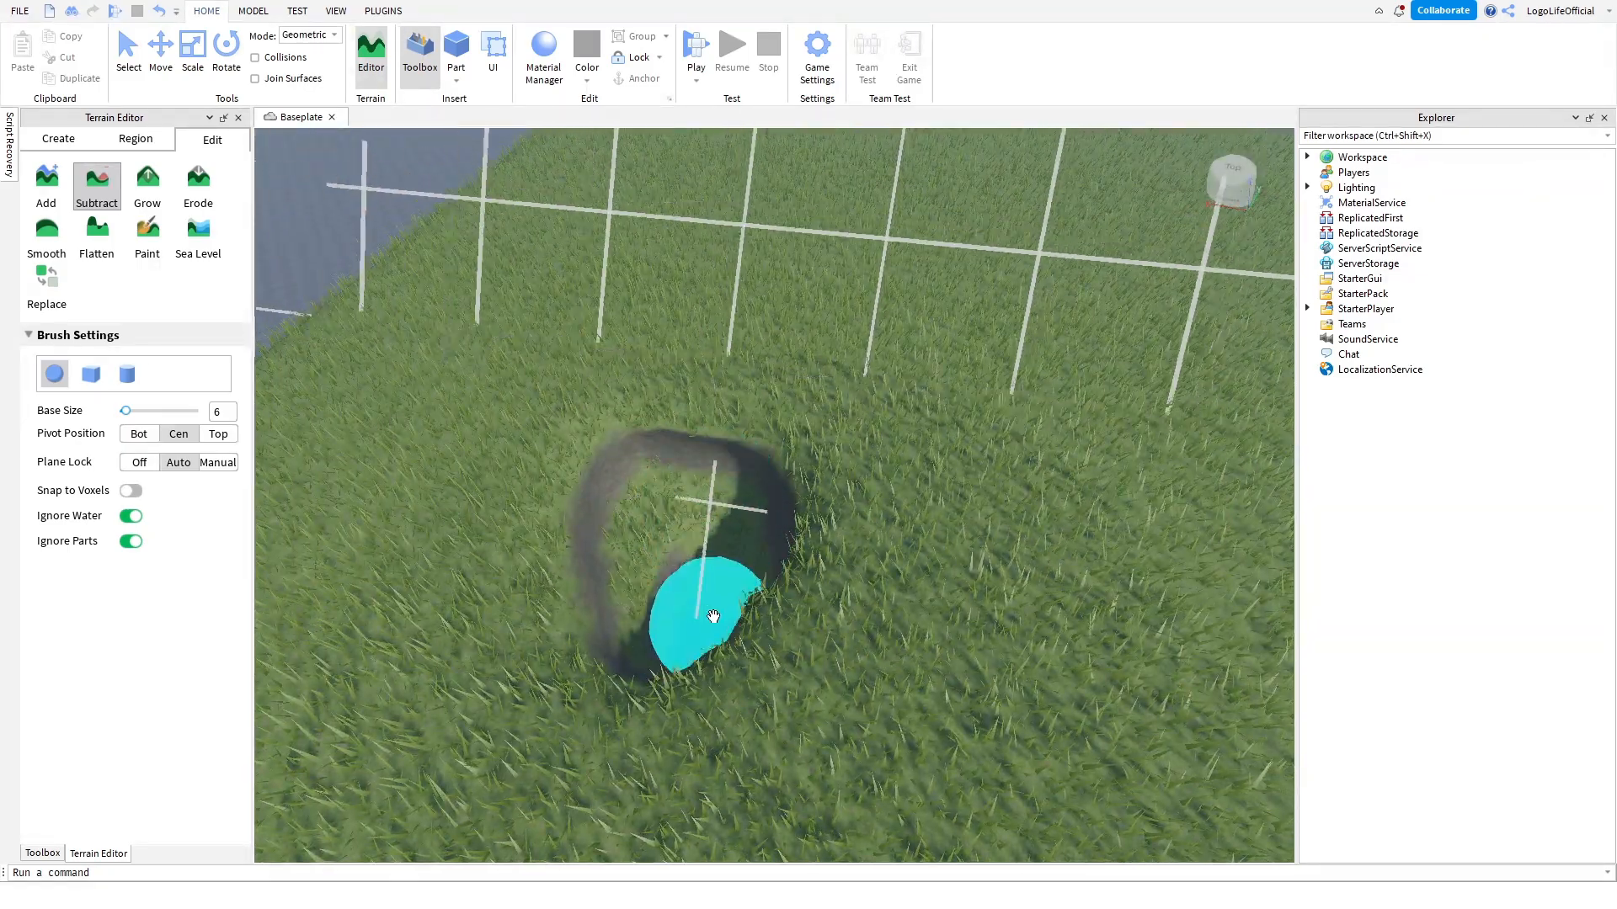
scroll(711, 621, "down", 2)
right_click_drag(710, 621, 722, 598)
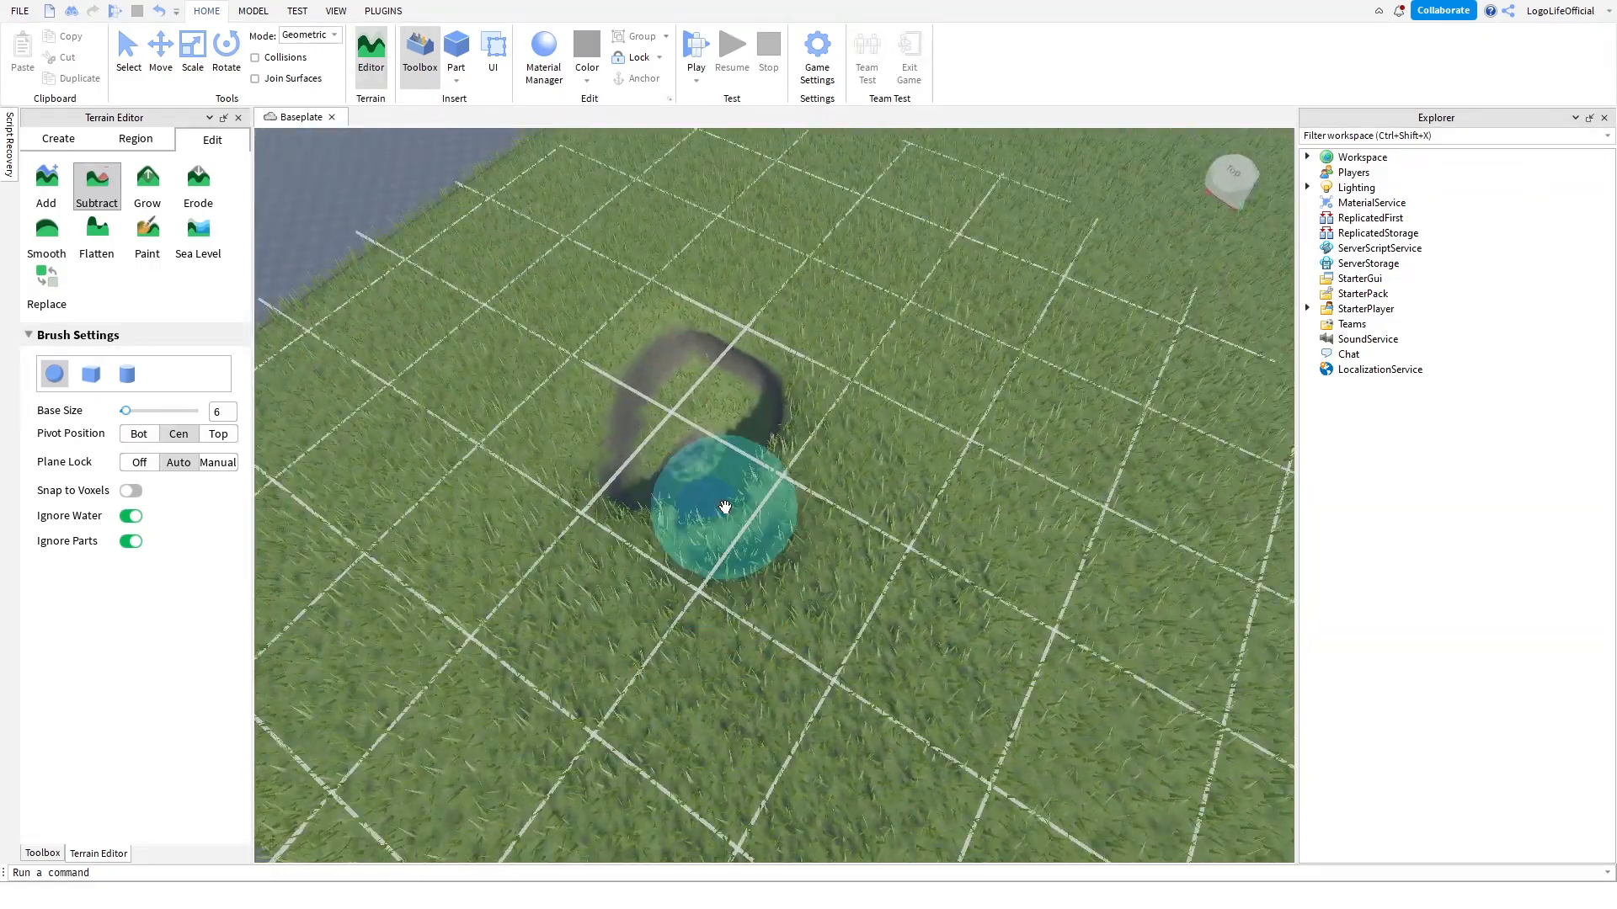
left_click_drag(725, 507, 744, 514)
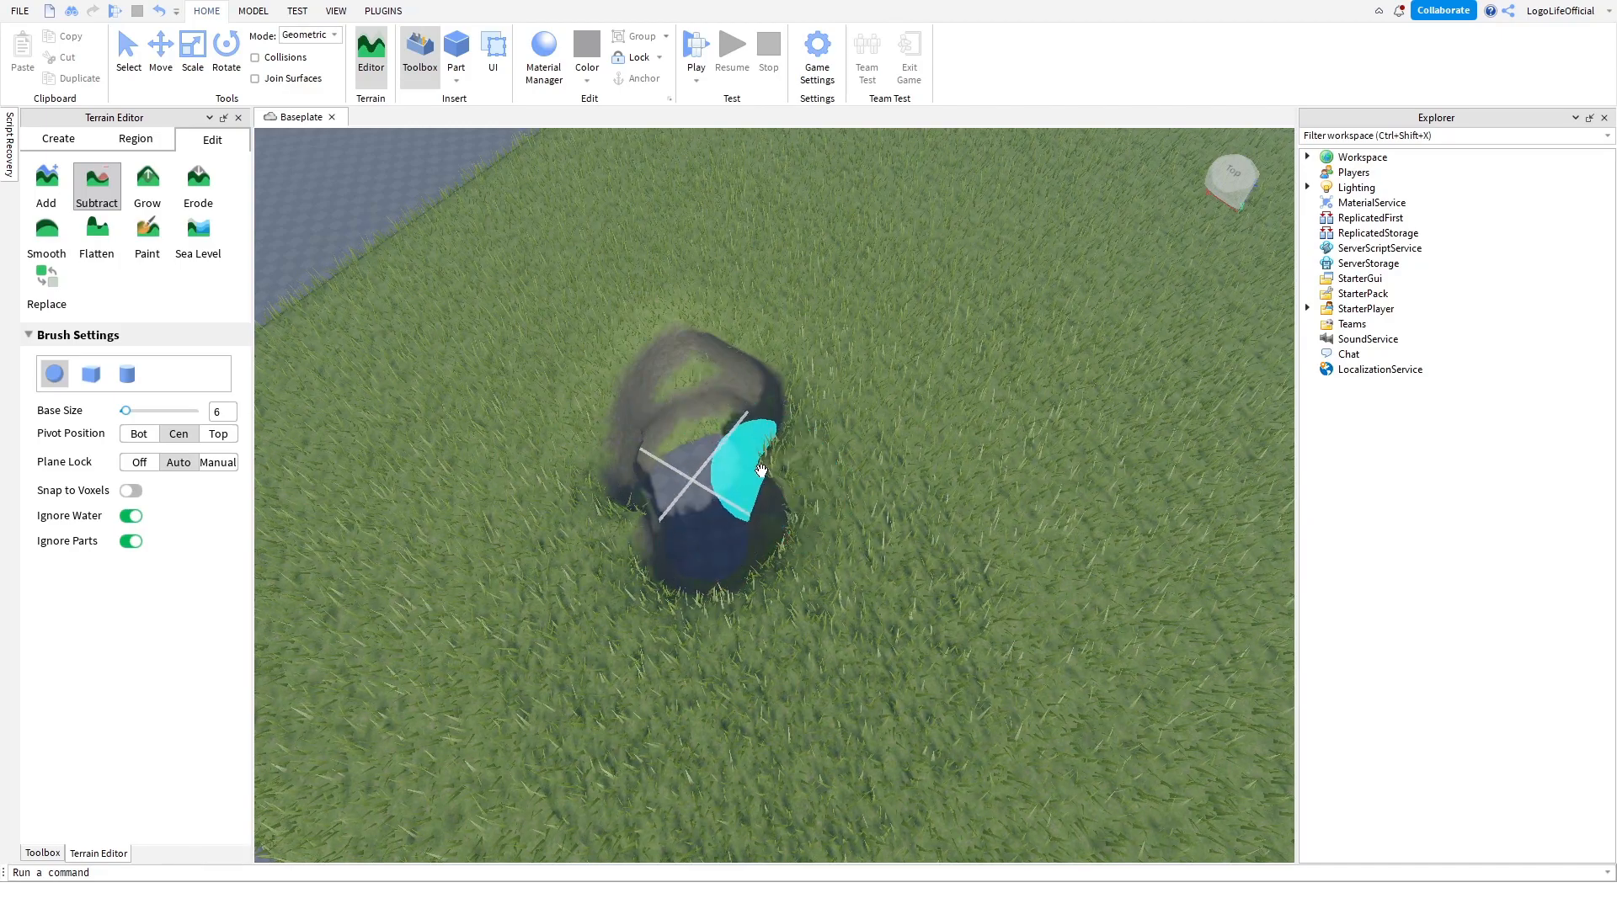
scroll(757, 489, "down", 1)
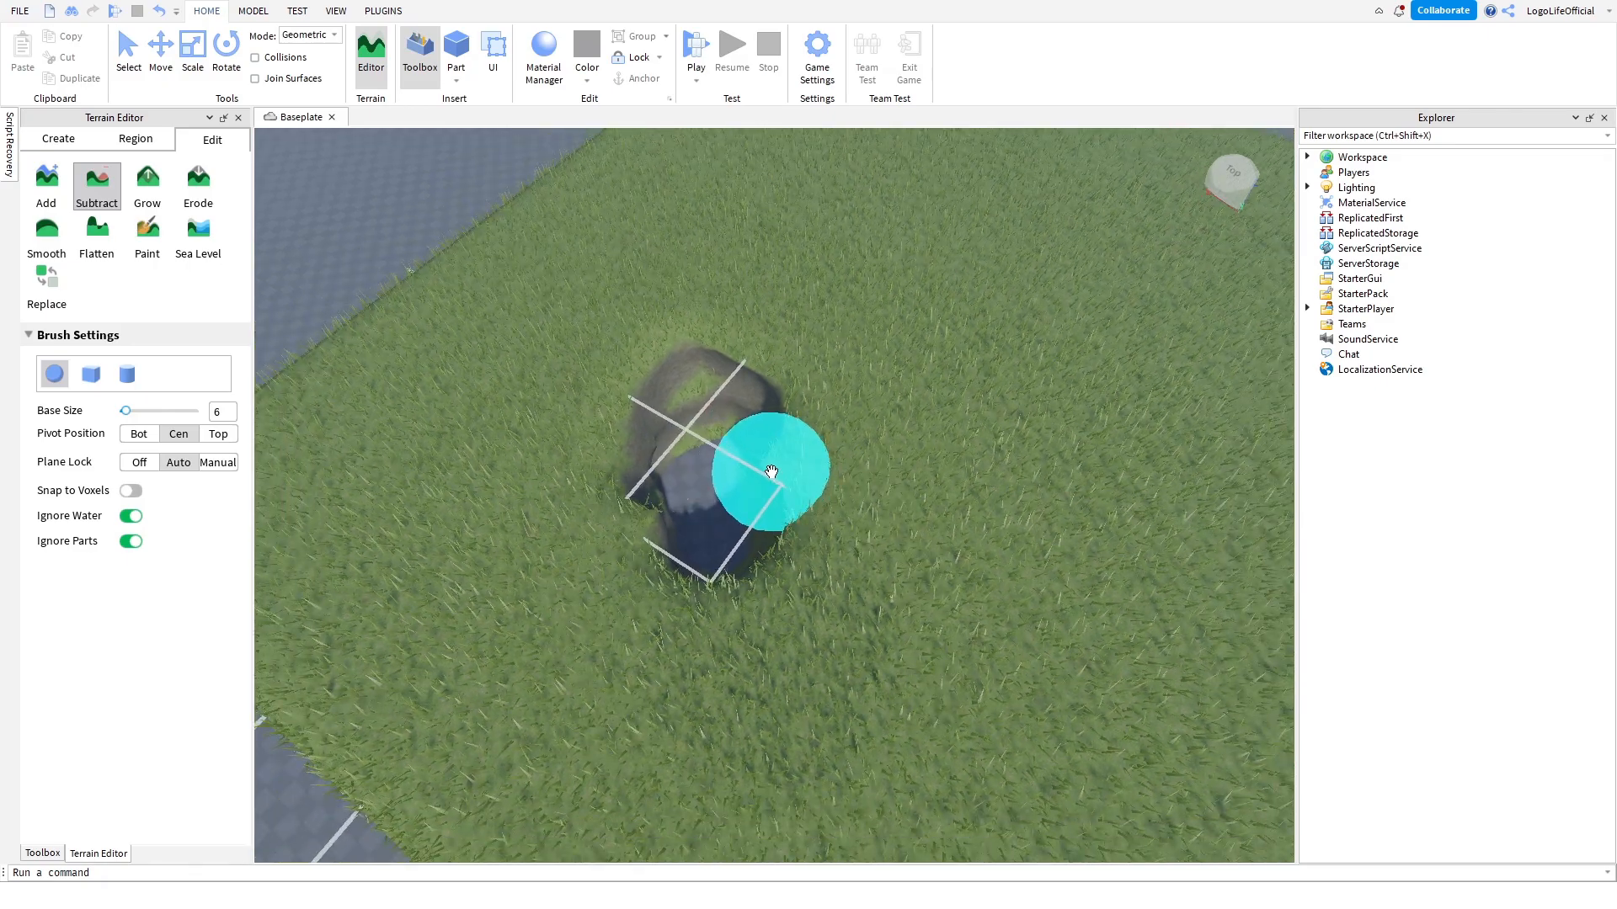
right_click_drag(739, 509, 704, 494)
scroll(741, 508, "up", 1)
Switch to the Add tool with the cube brush, choose the Water material and set the base size to 16.
left_click(38, 175)
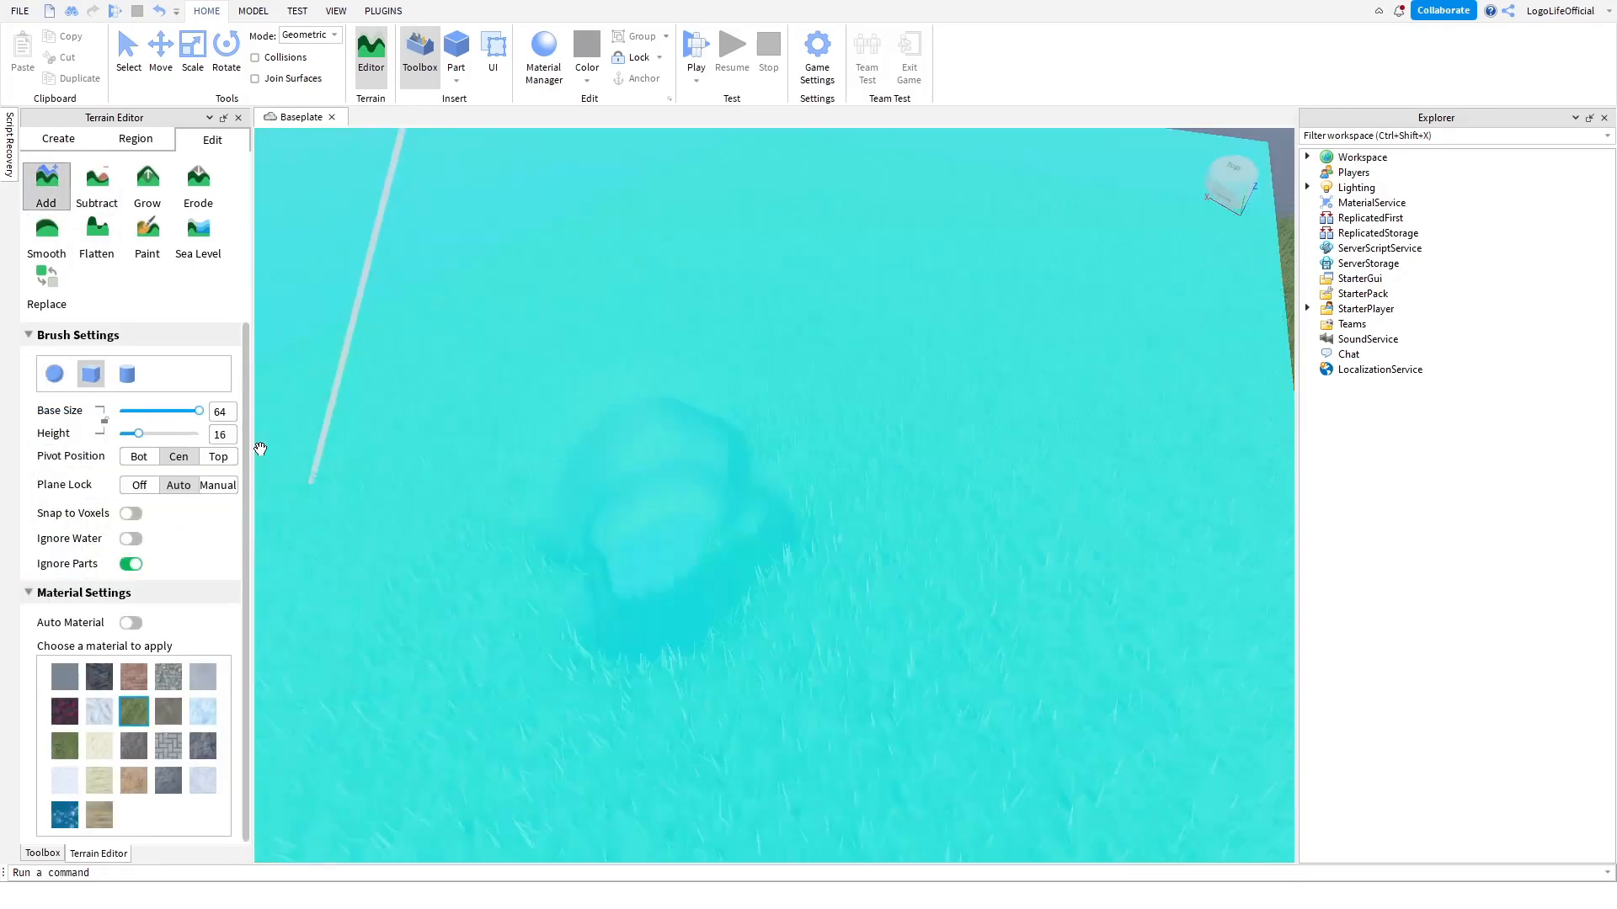
scroll(578, 433, "down", 5)
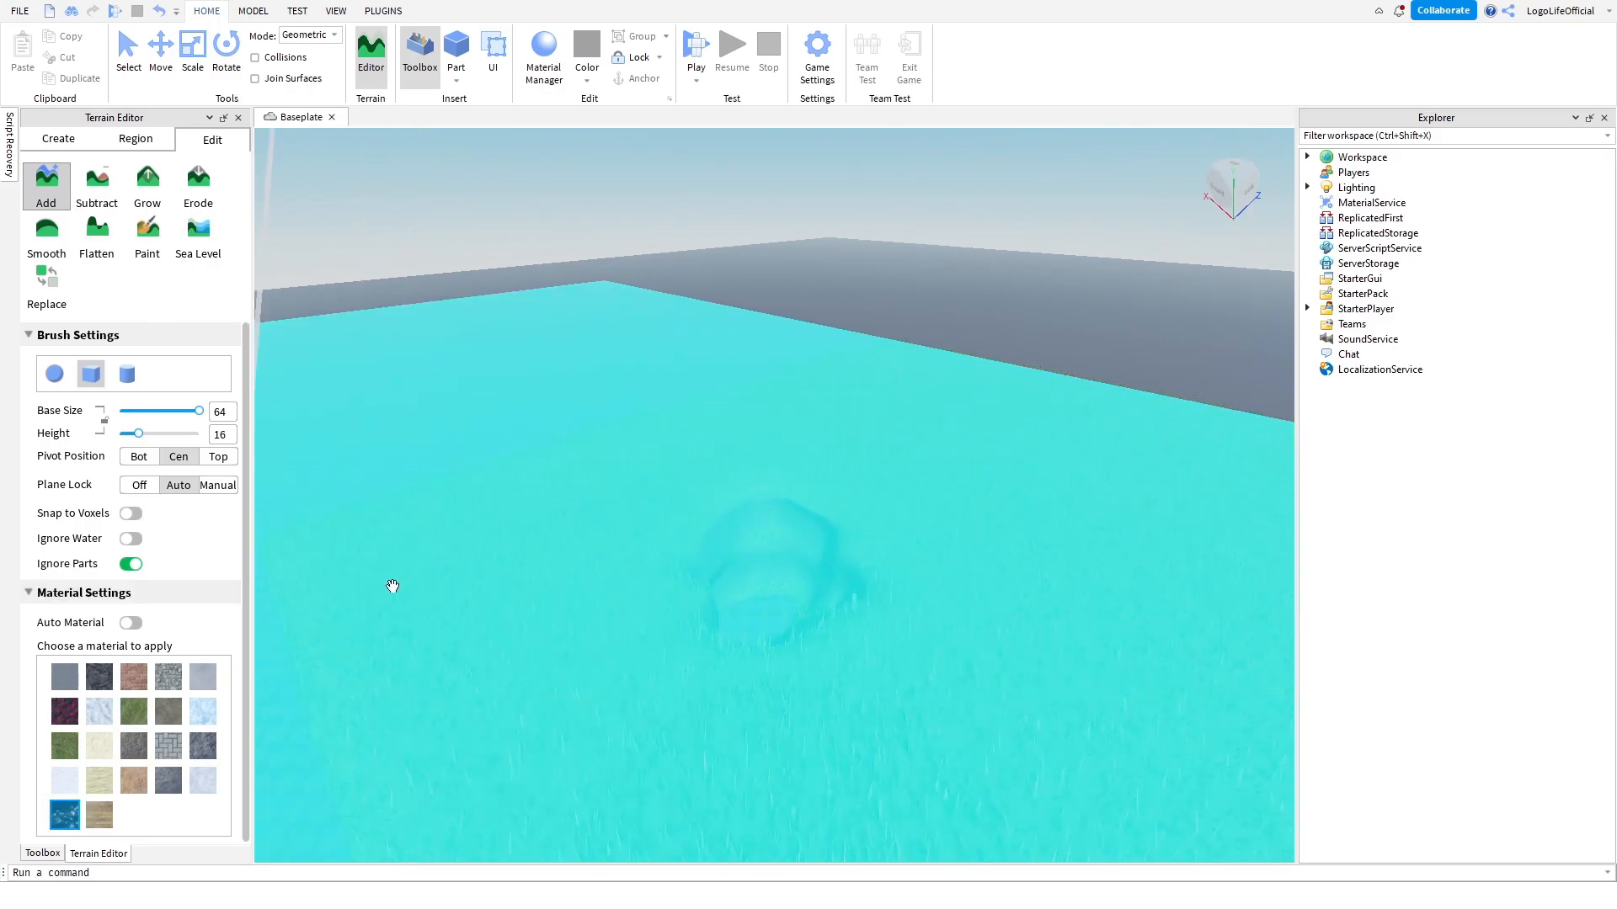
right_click_drag(390, 585, 400, 584)
left_click_drag(194, 414, 126, 412)
right_click_drag(664, 581, 665, 581)
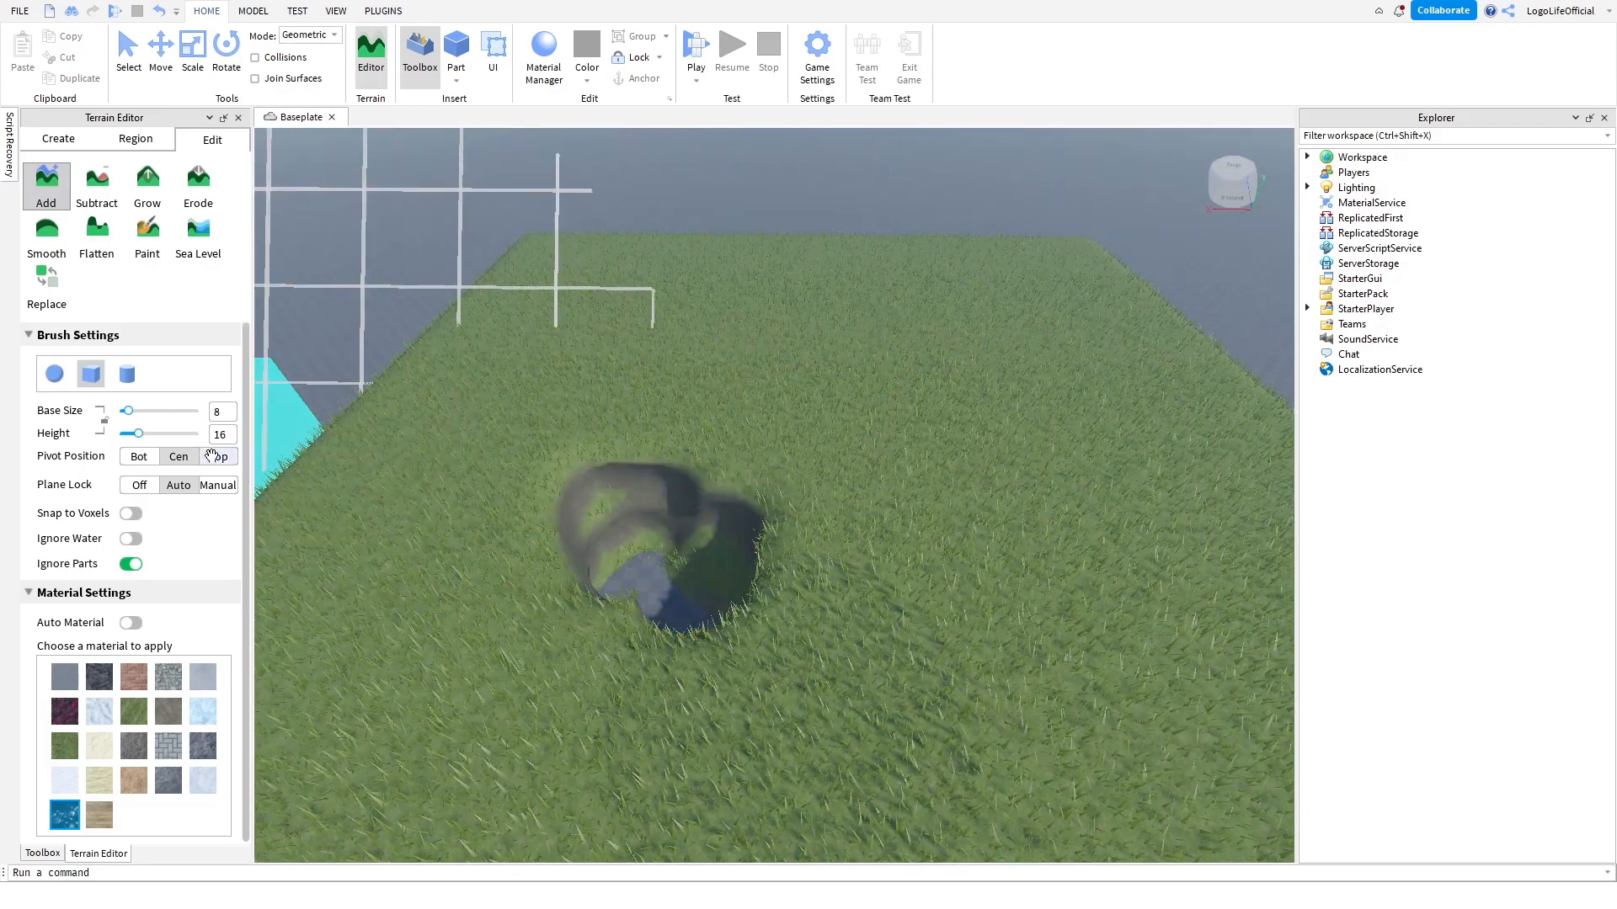
left_click_drag(133, 414, 138, 411)
right_click_drag(387, 494, 387, 494)
right_click_drag(668, 557, 675, 585)
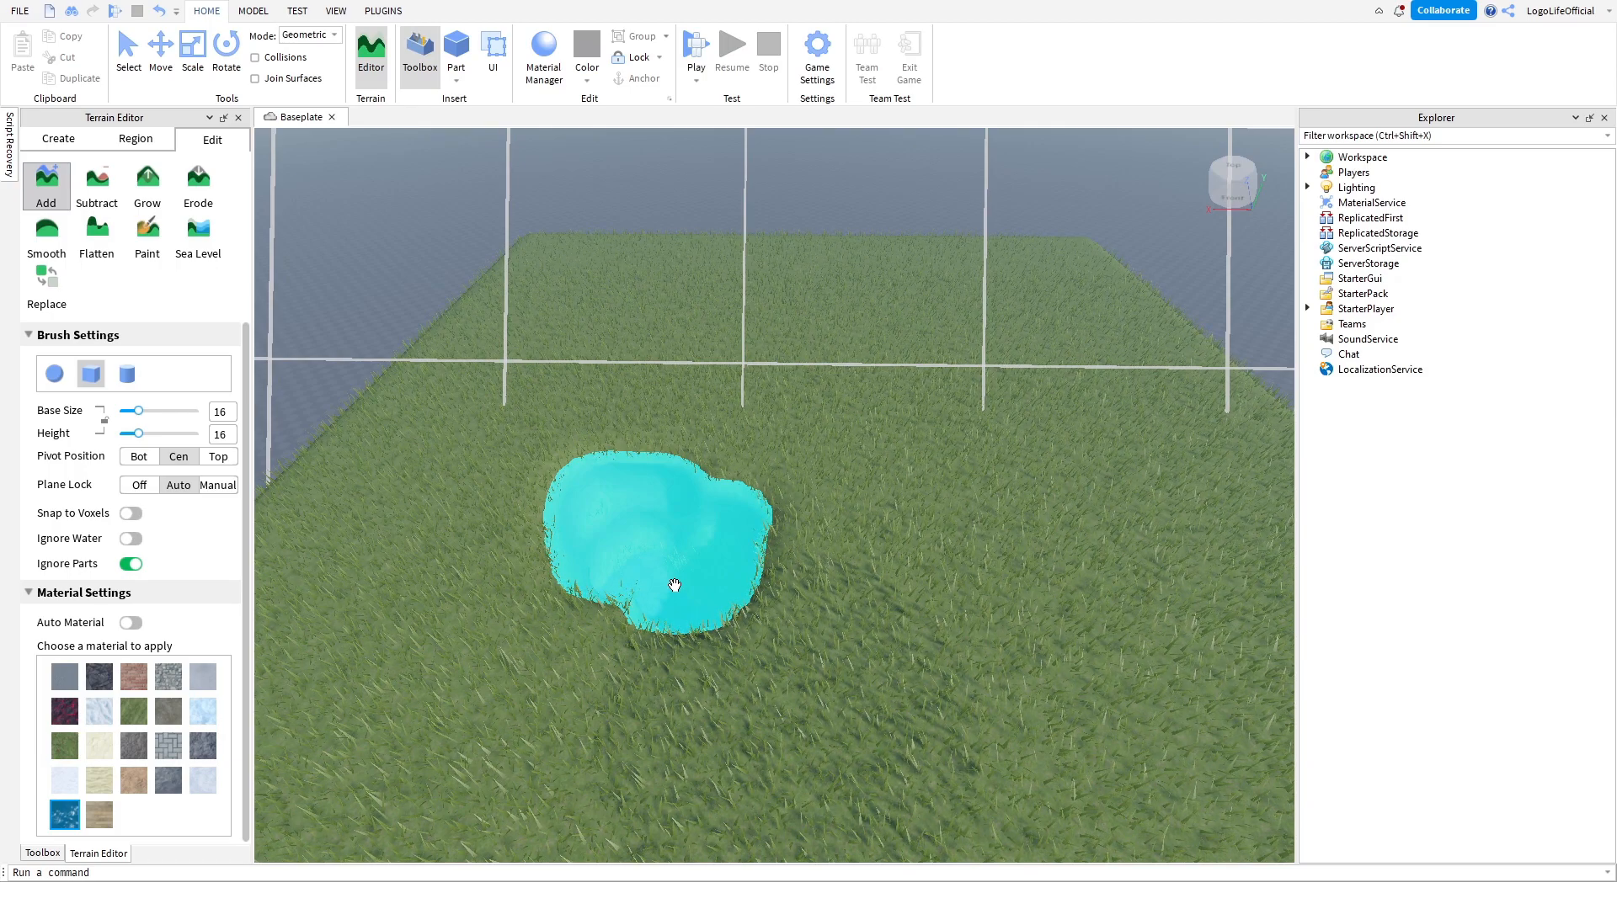
Set the cube brush's height to 14 and fill the carved hole with water.
left_click(674, 584)
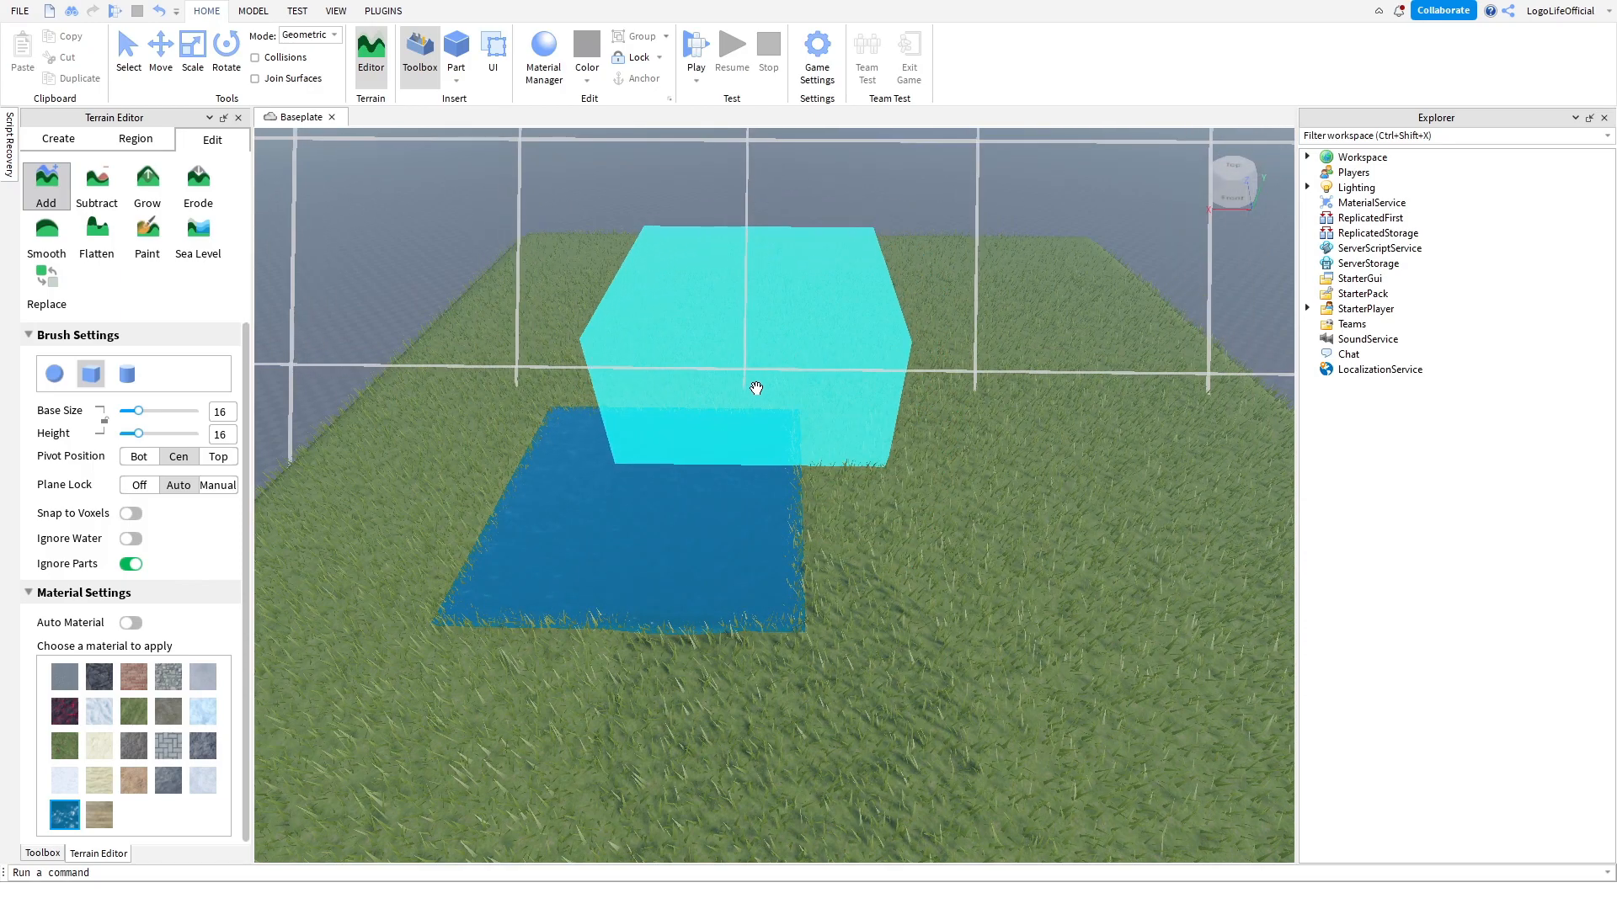
key("ctrl+z")
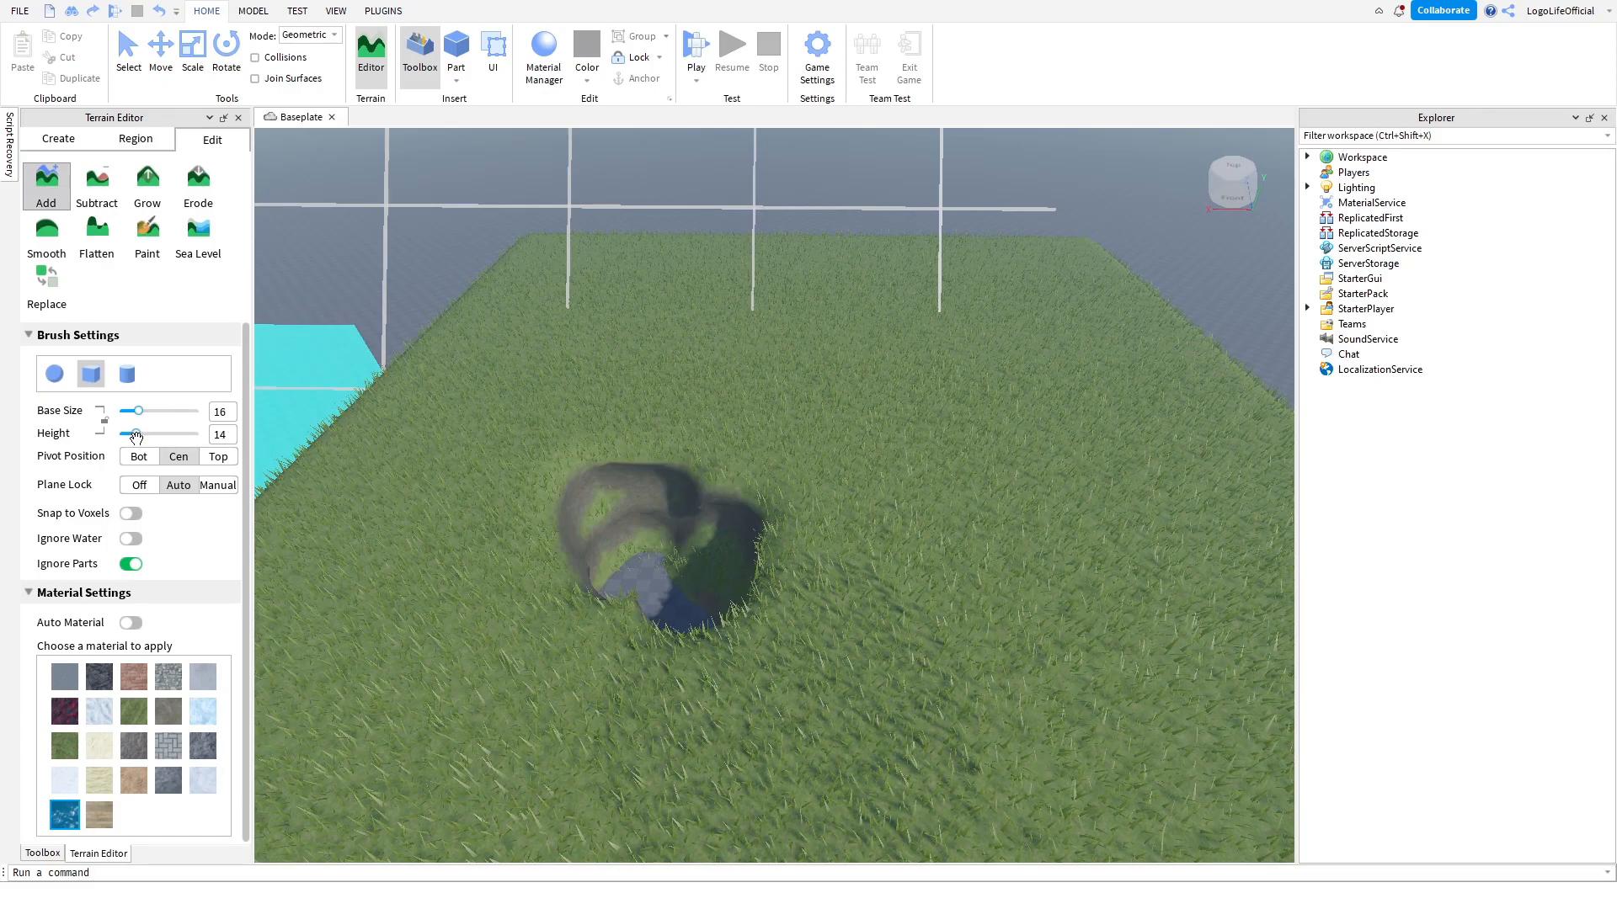
left_click(668, 565)
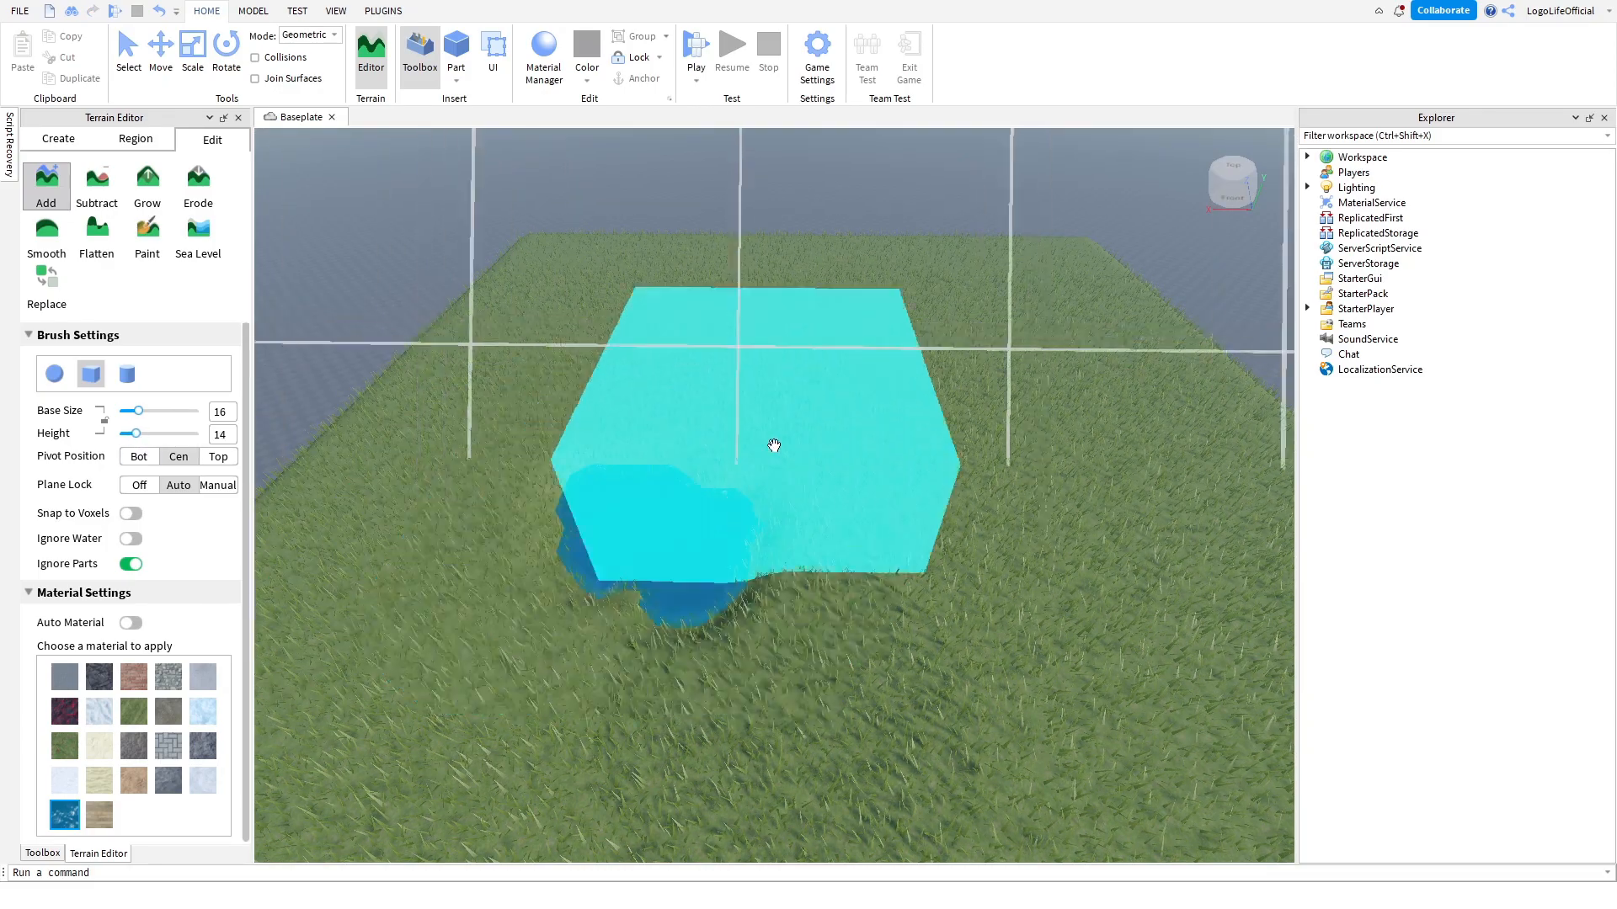
Examine the water-filled pond from above, below the surface and from the side.
scroll(810, 377, "up", 5)
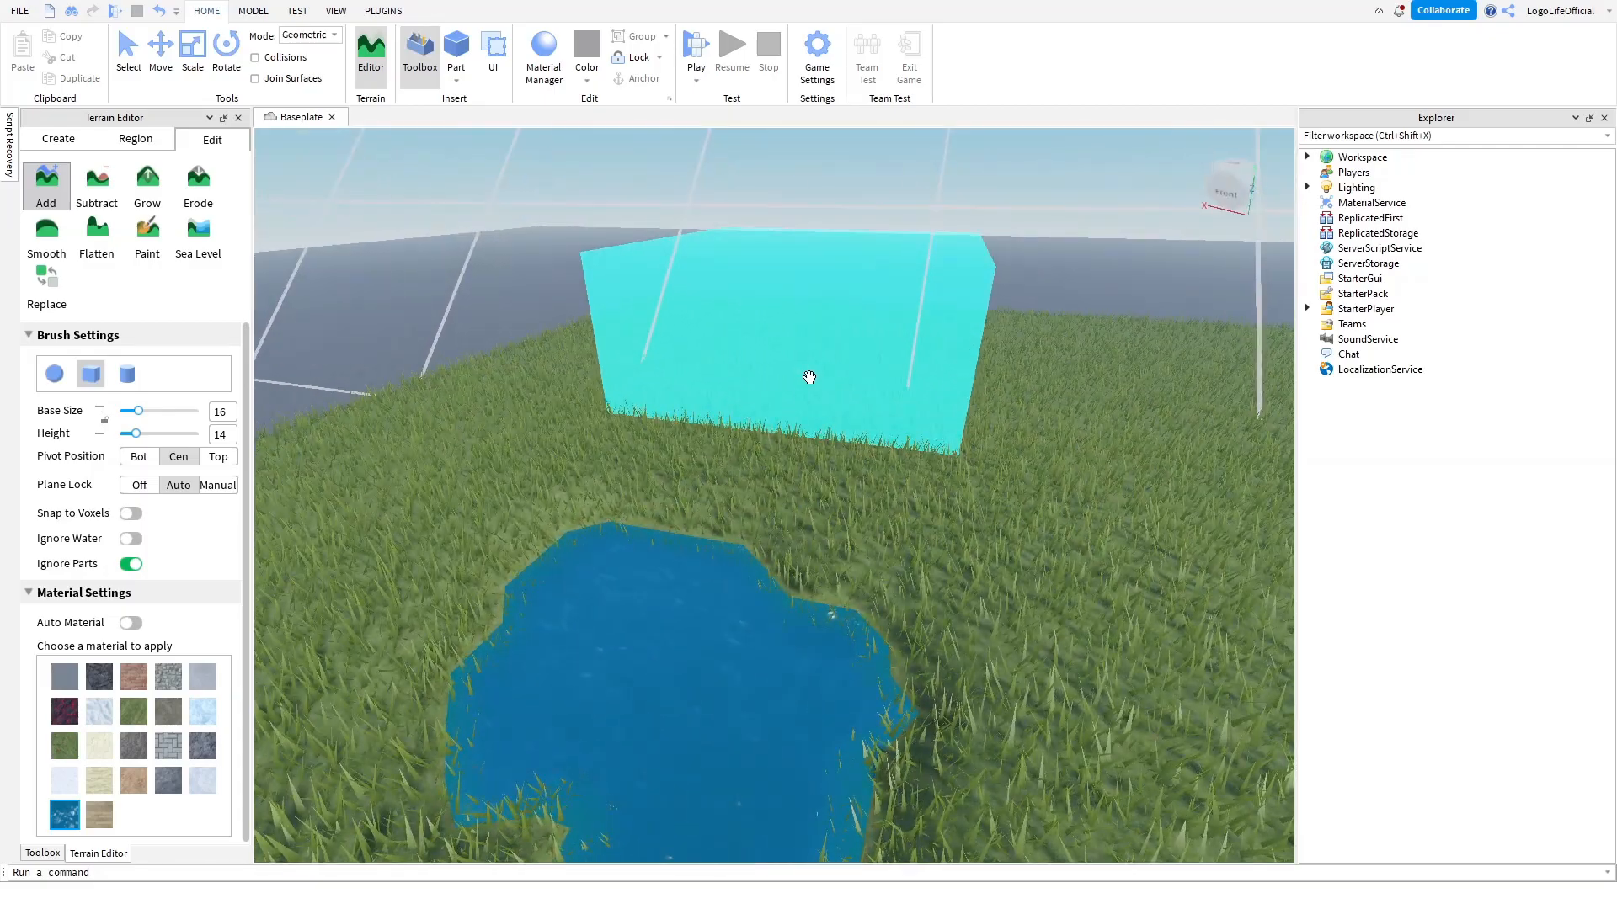
right_click_drag(757, 363, 758, 363)
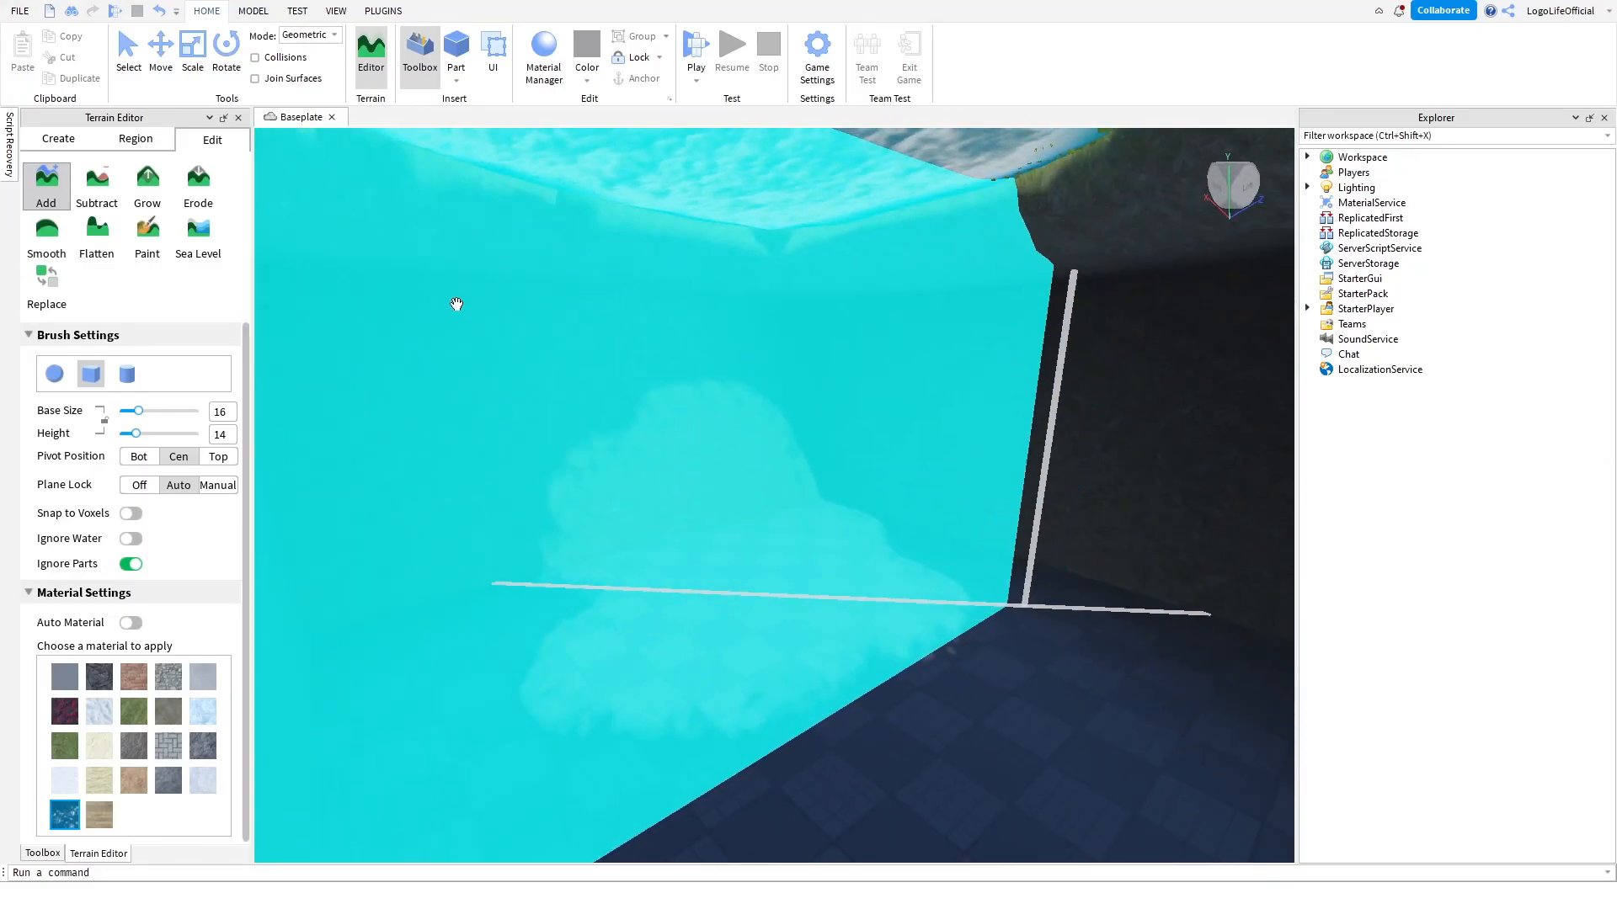
right_click_drag(910, 354, 910, 354)
scroll(910, 354, "down", 6)
key("s")
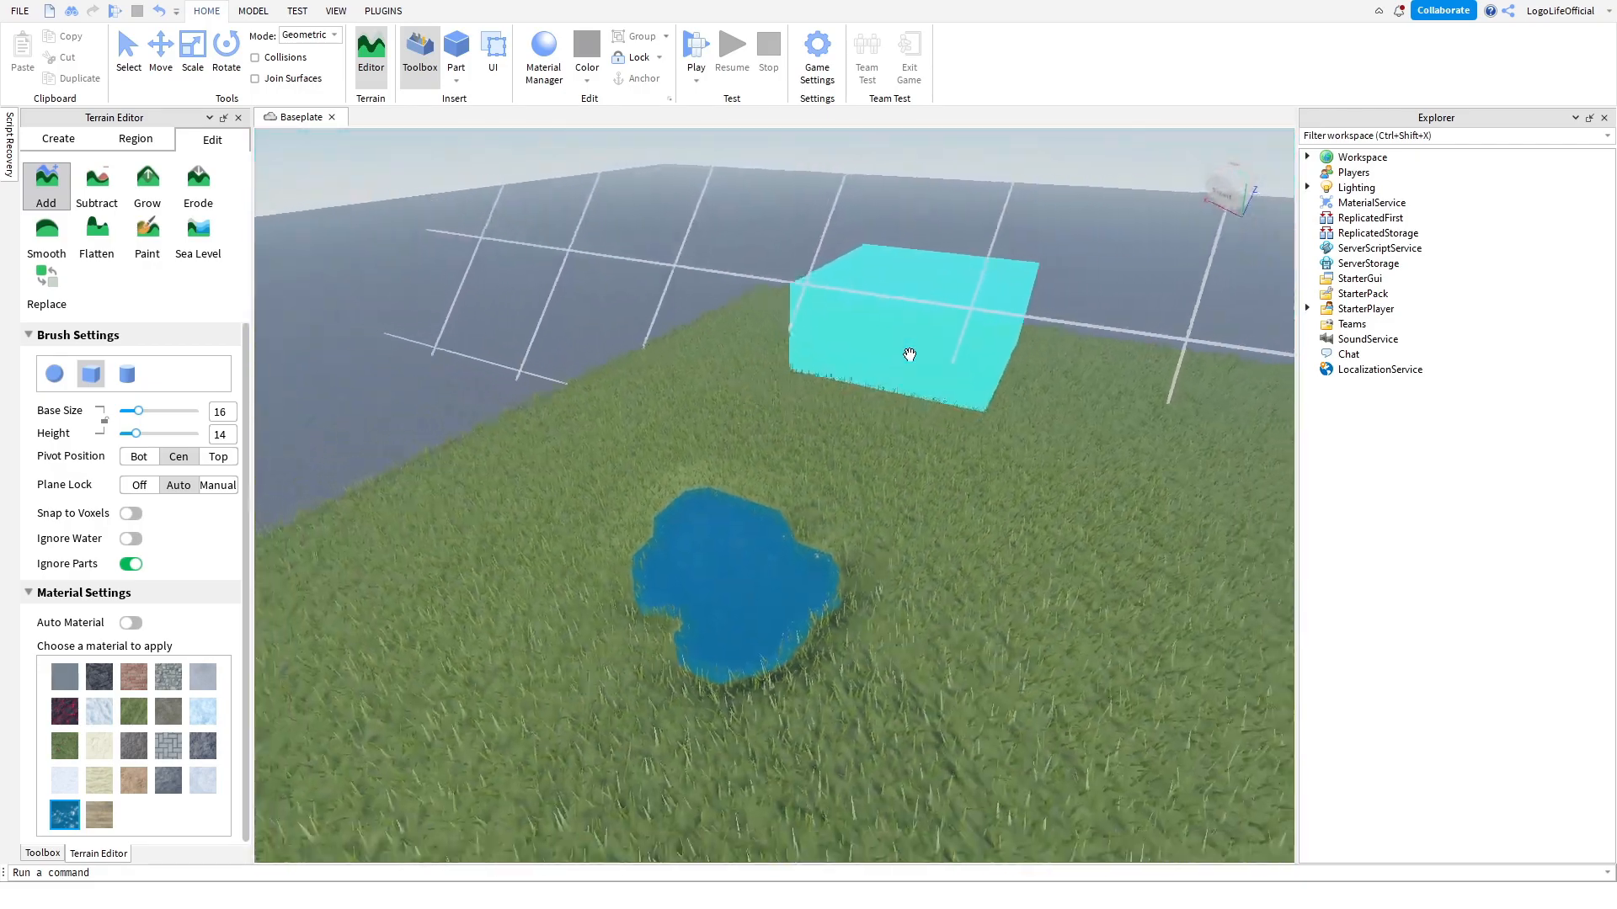
key("d")
right_click_drag(958, 419, 957, 420)
key("q")
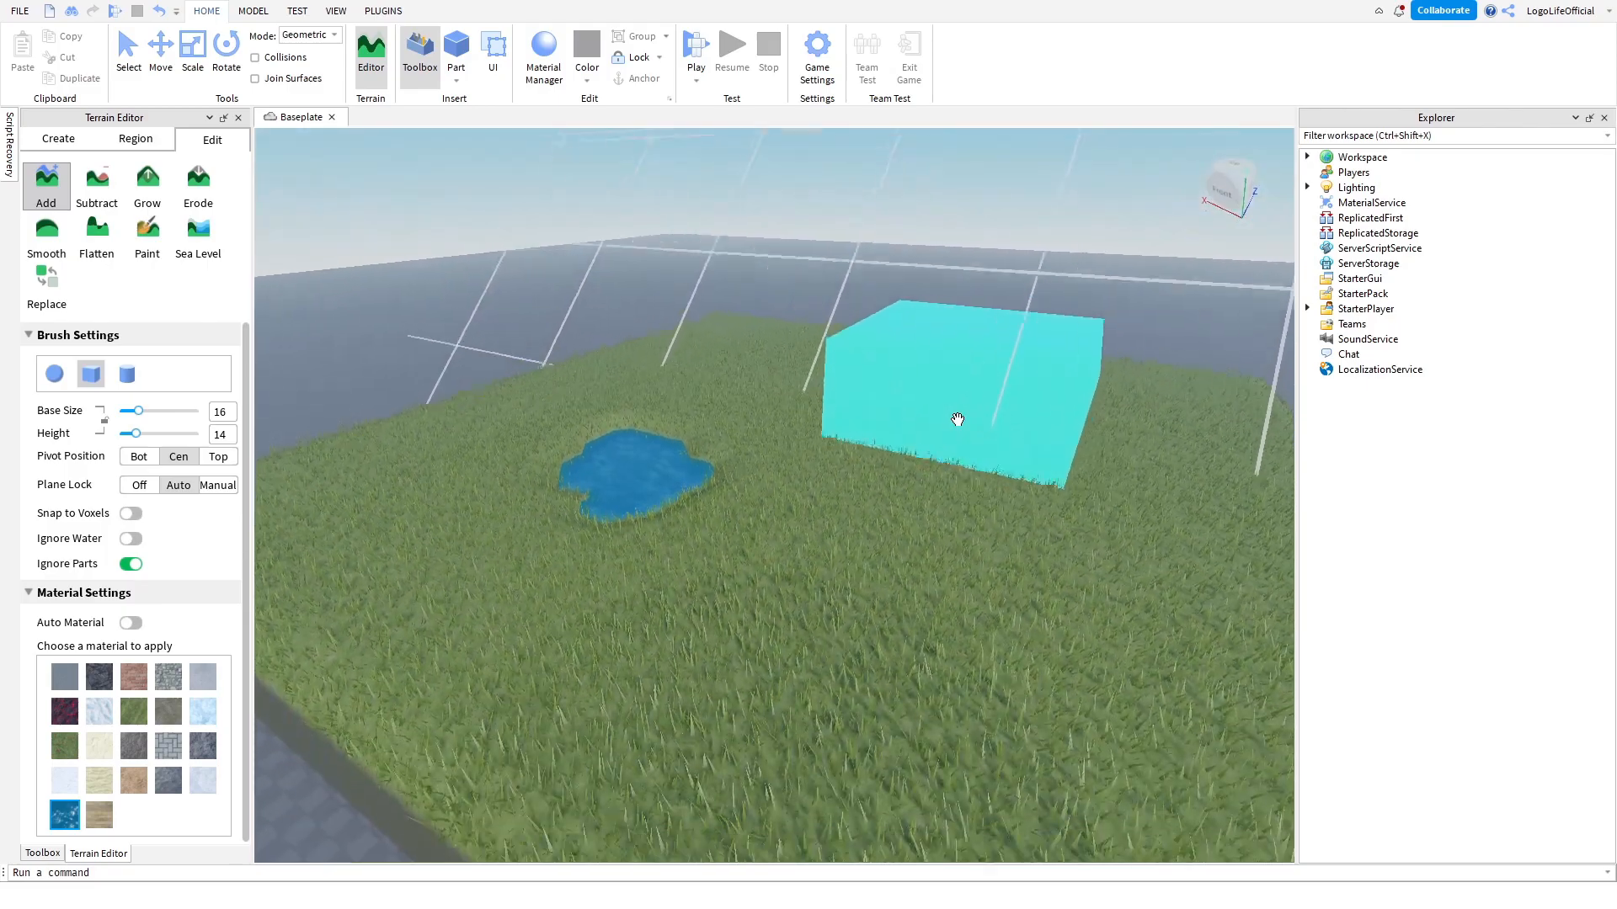
key("w")
key("w")
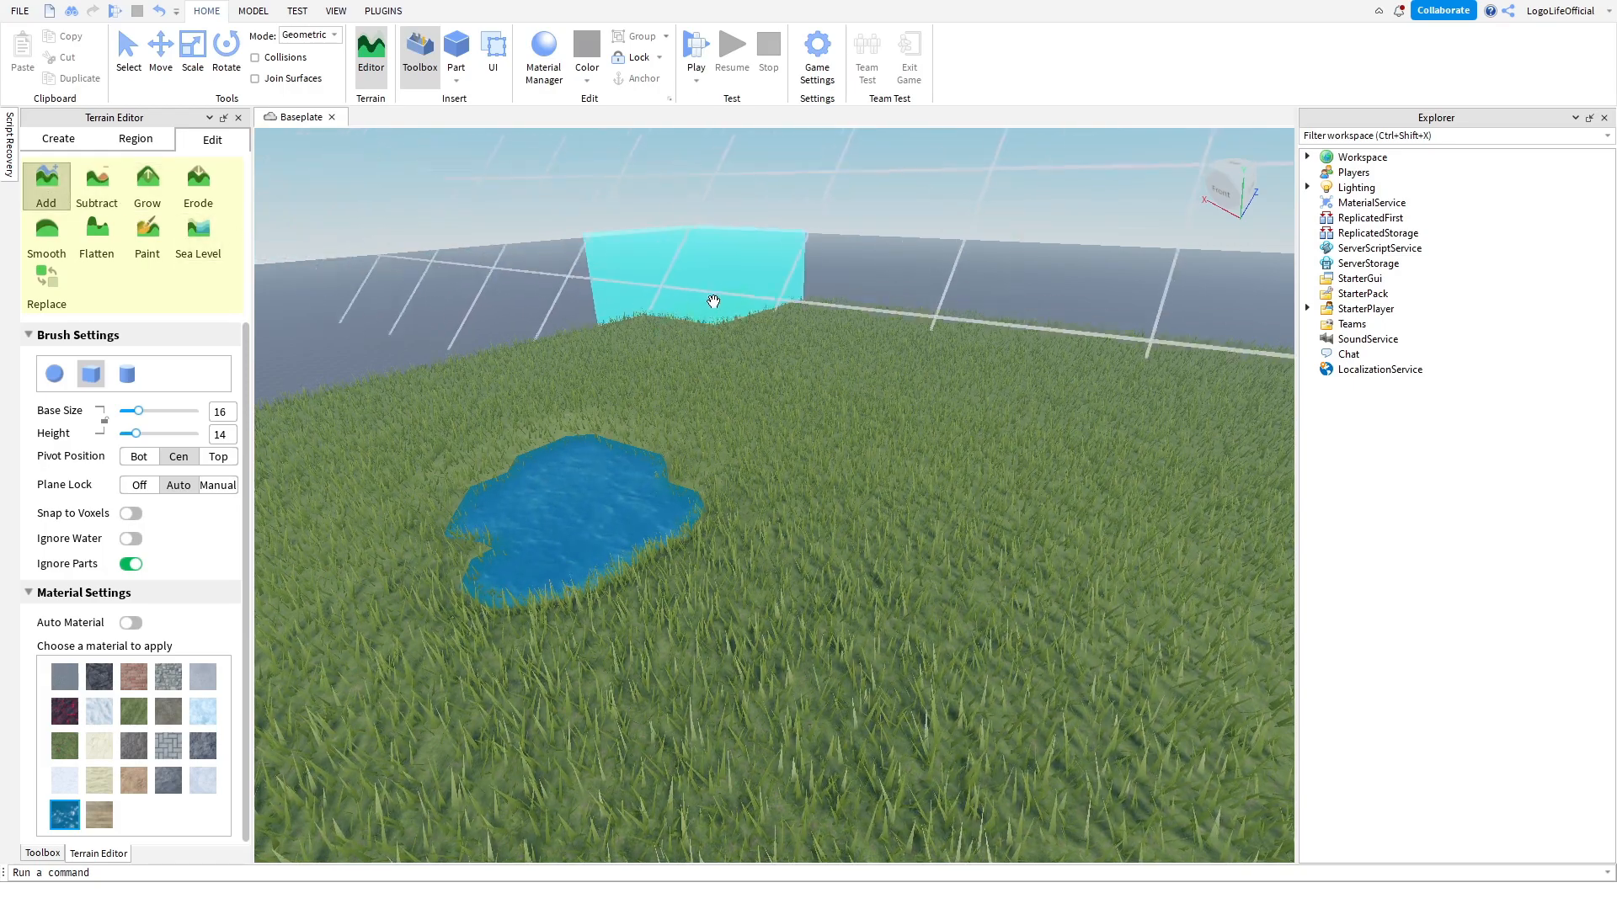
Raise a grassy hill behind the pond with the Grow tool, using the size 6 sphere brush at strength 1.
left_click(95, 184)
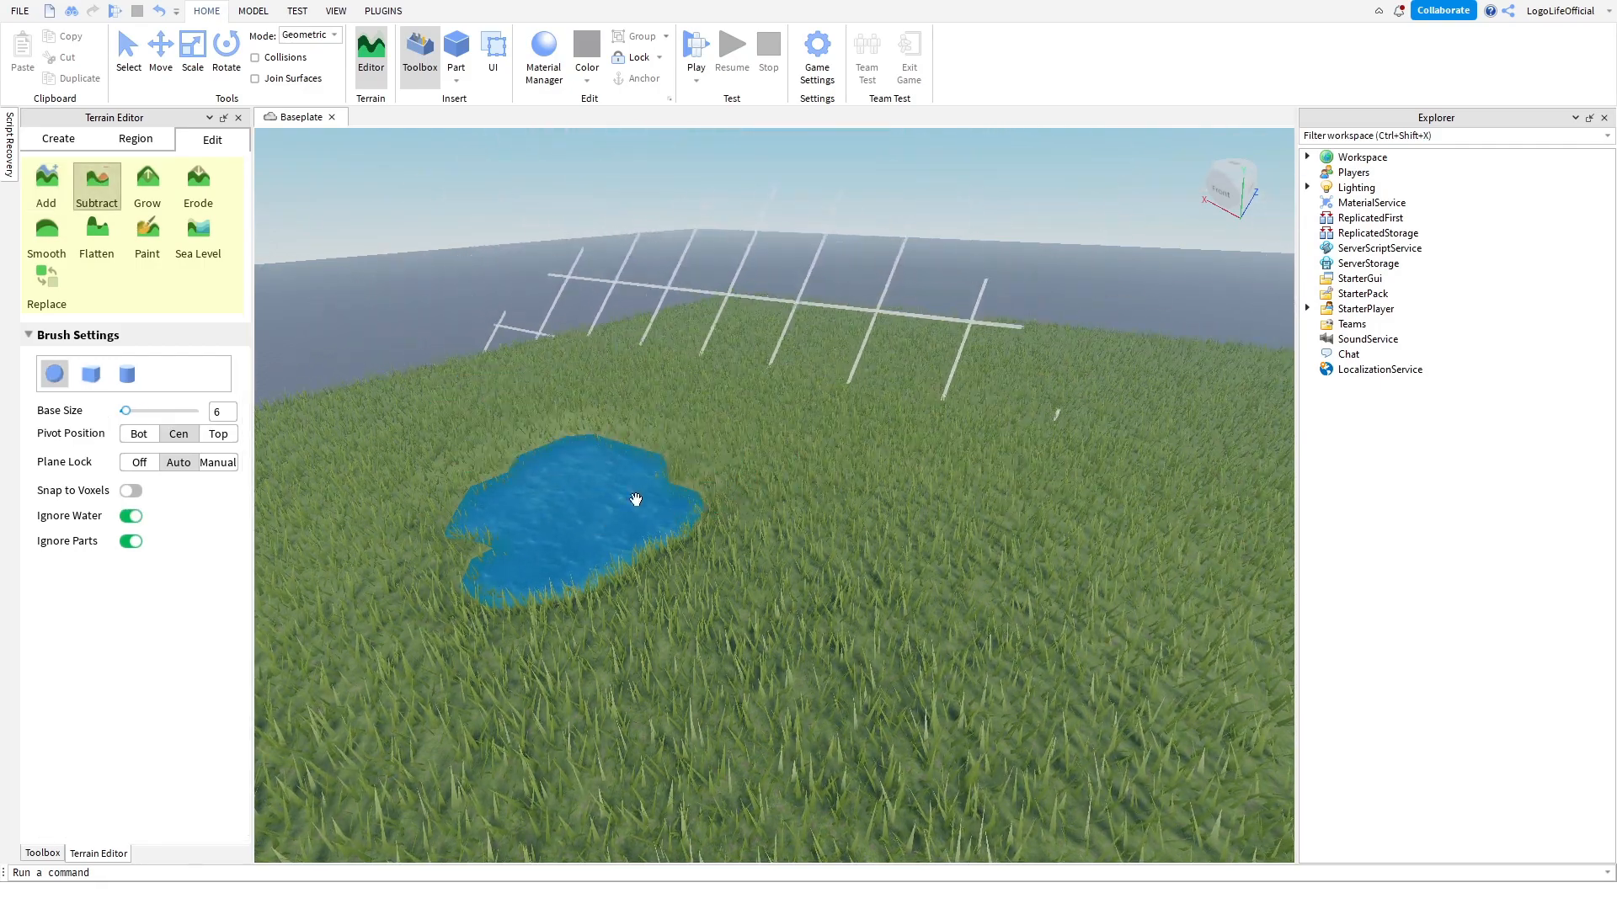
left_click(147, 182)
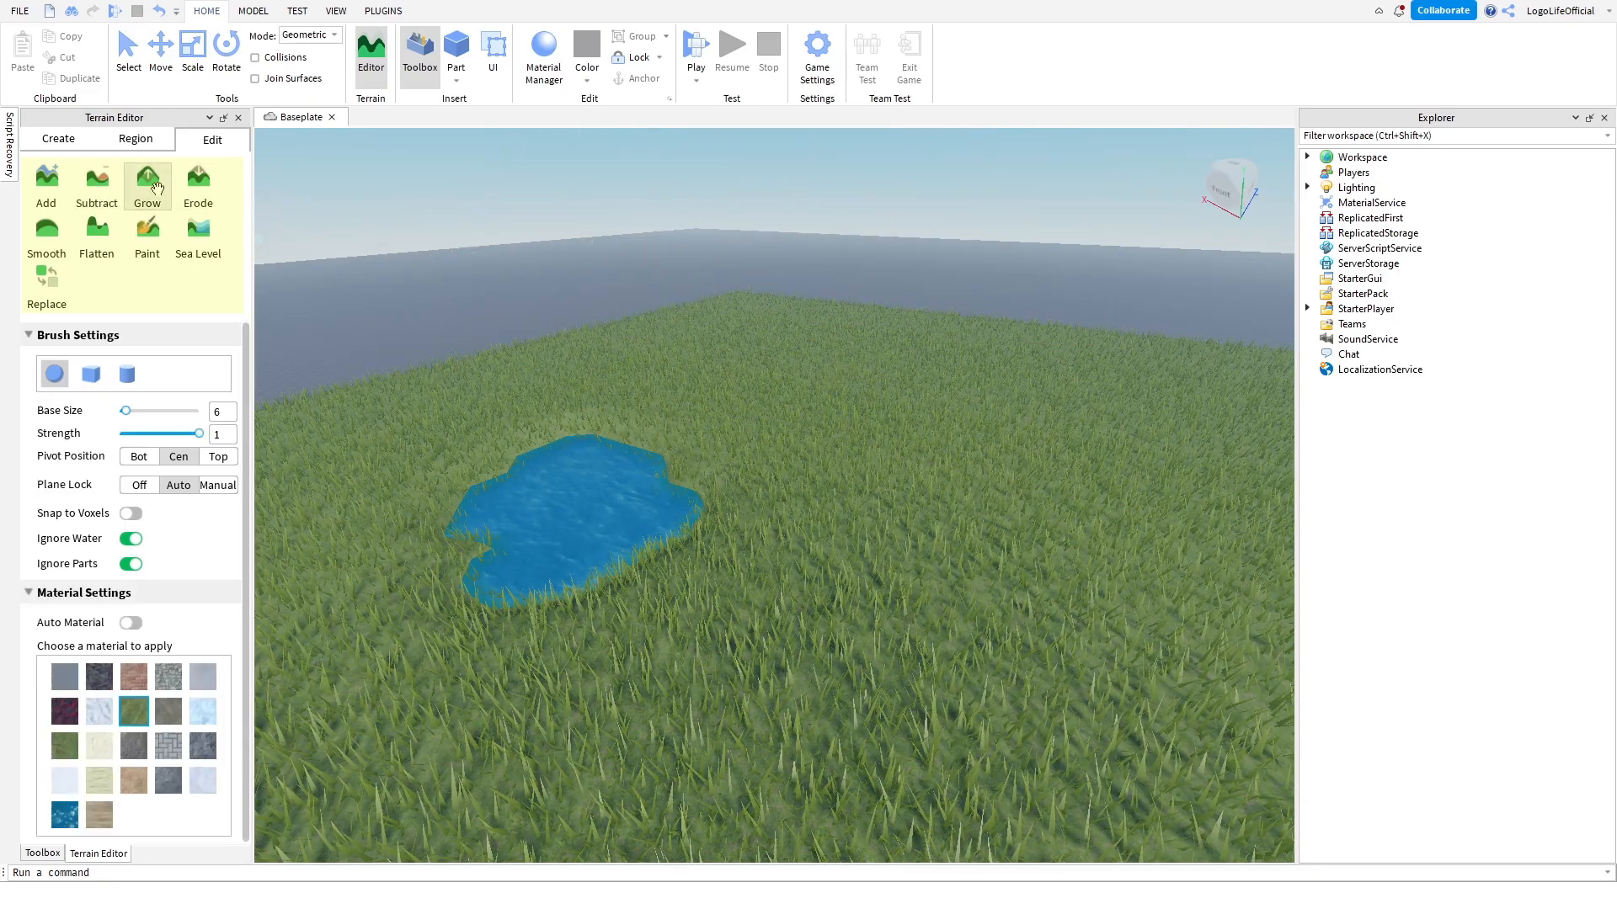
key("d")
right_click_drag(715, 365, 712, 389)
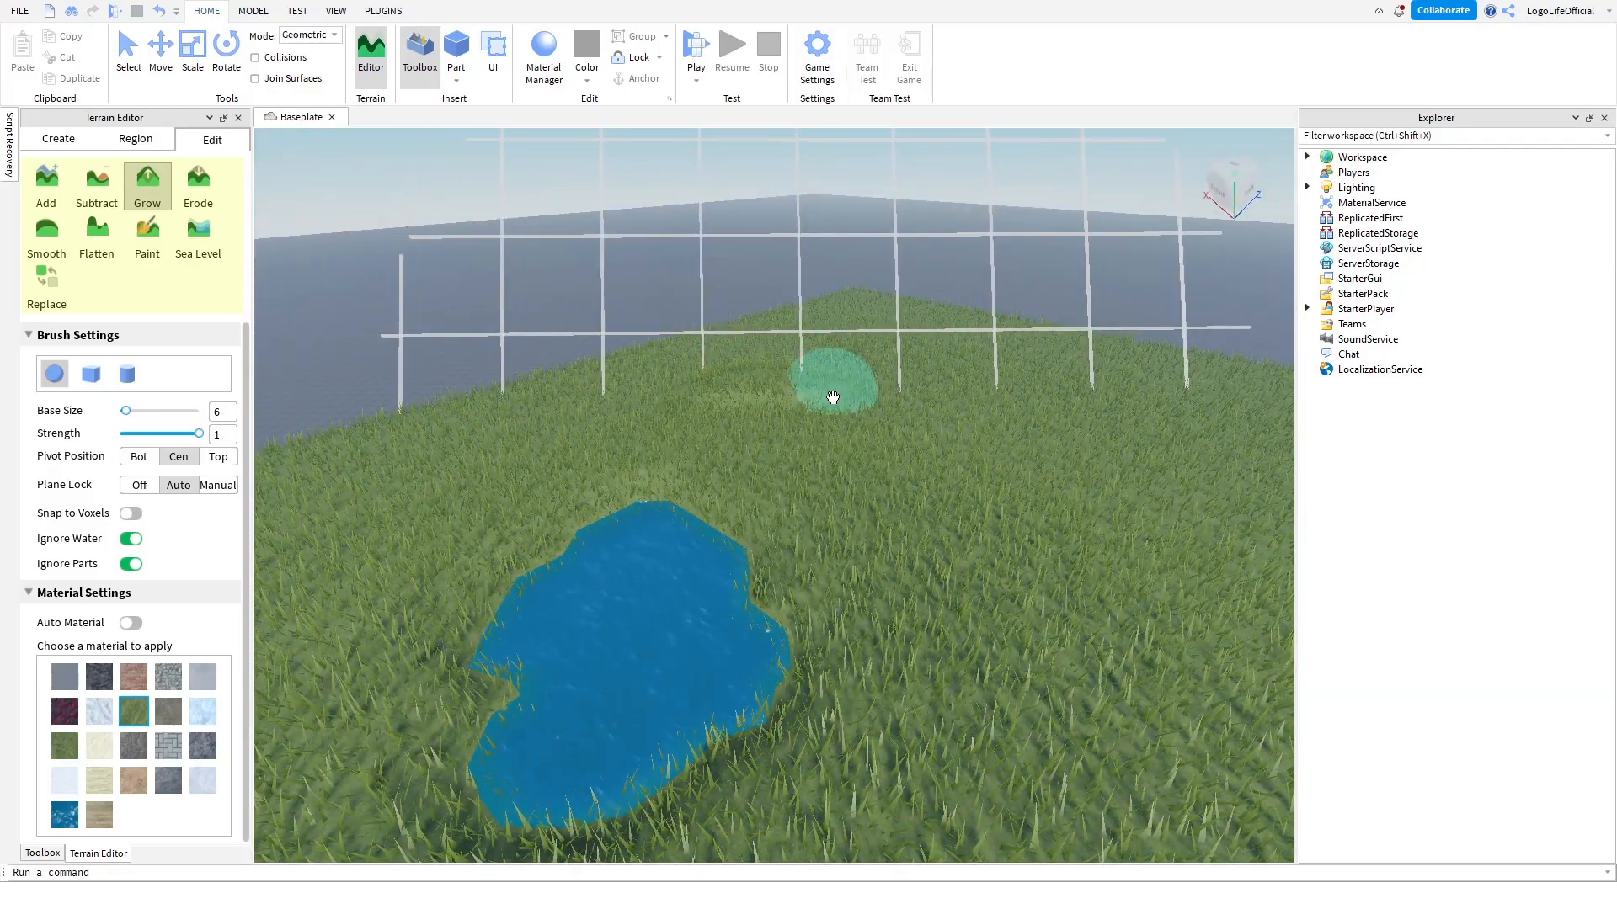
mouse_move(868, 400)
left_mouse_down()
mouse_move(722, 371)
mouse_move(975, 351)
mouse_move(812, 370)
mouse_move(795, 323)
left_mouse_up()
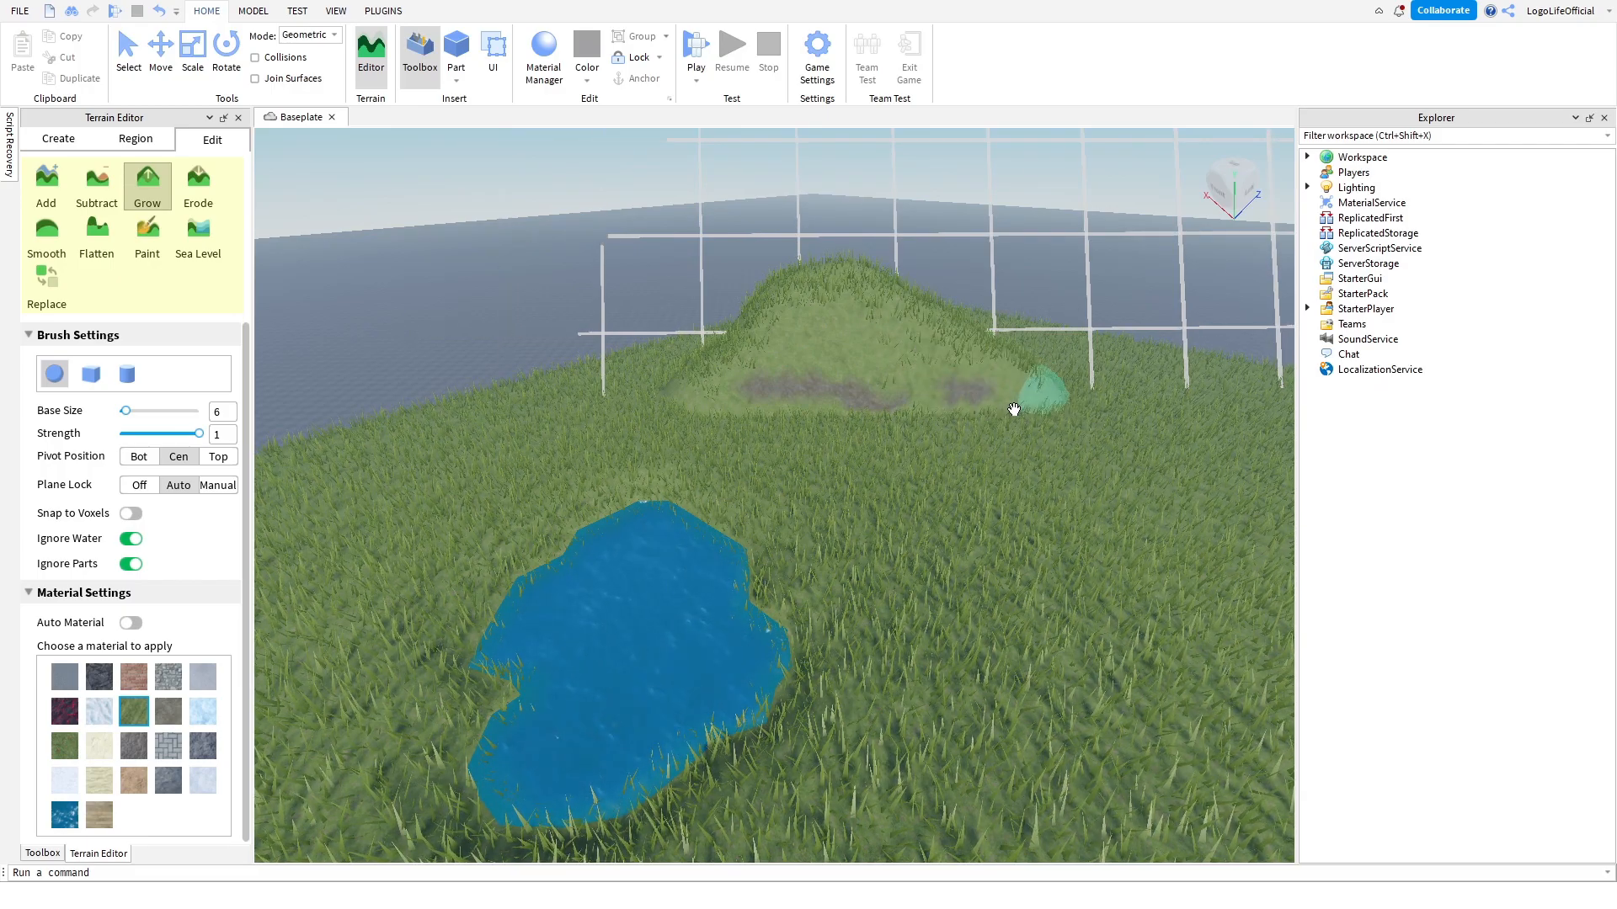
left_click_drag(1014, 409, 756, 416)
Build up the hollow far side of the hill with the Grow brush.
mouse_move(869, 407)
right_mouse_down()
mouse_move(884, 424)
mouse_move(826, 500)
mouse_move(835, 487)
right_mouse_up()
key("w")
key("e")
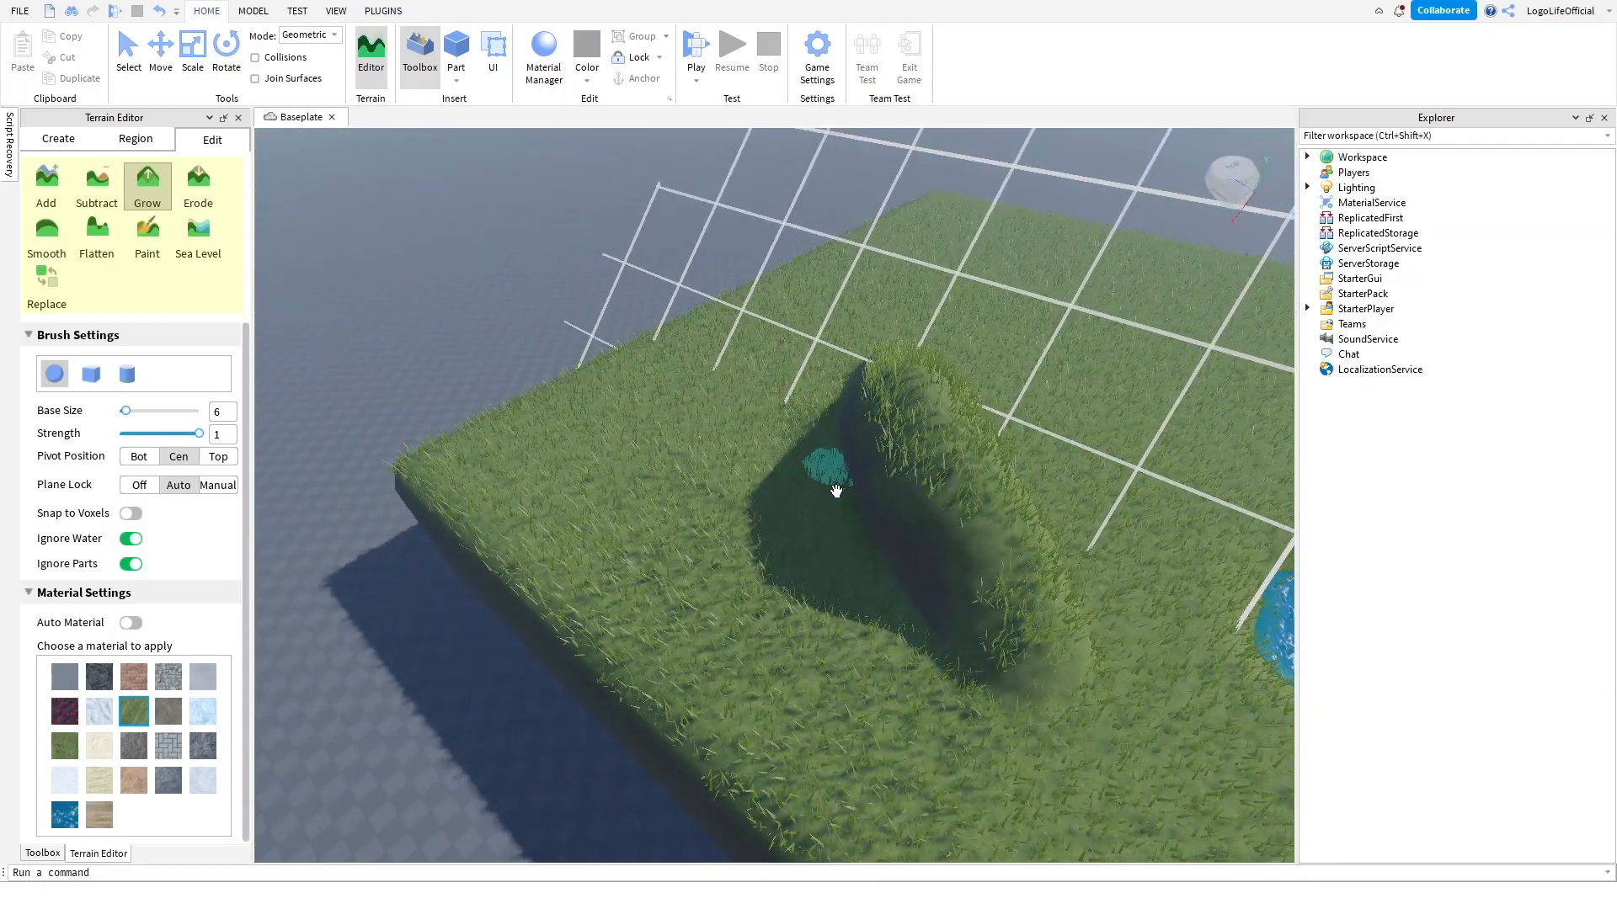
key("a")
mouse_move(897, 616)
right_mouse_down()
mouse_move(884, 592)
mouse_move(937, 591)
right_mouse_up()
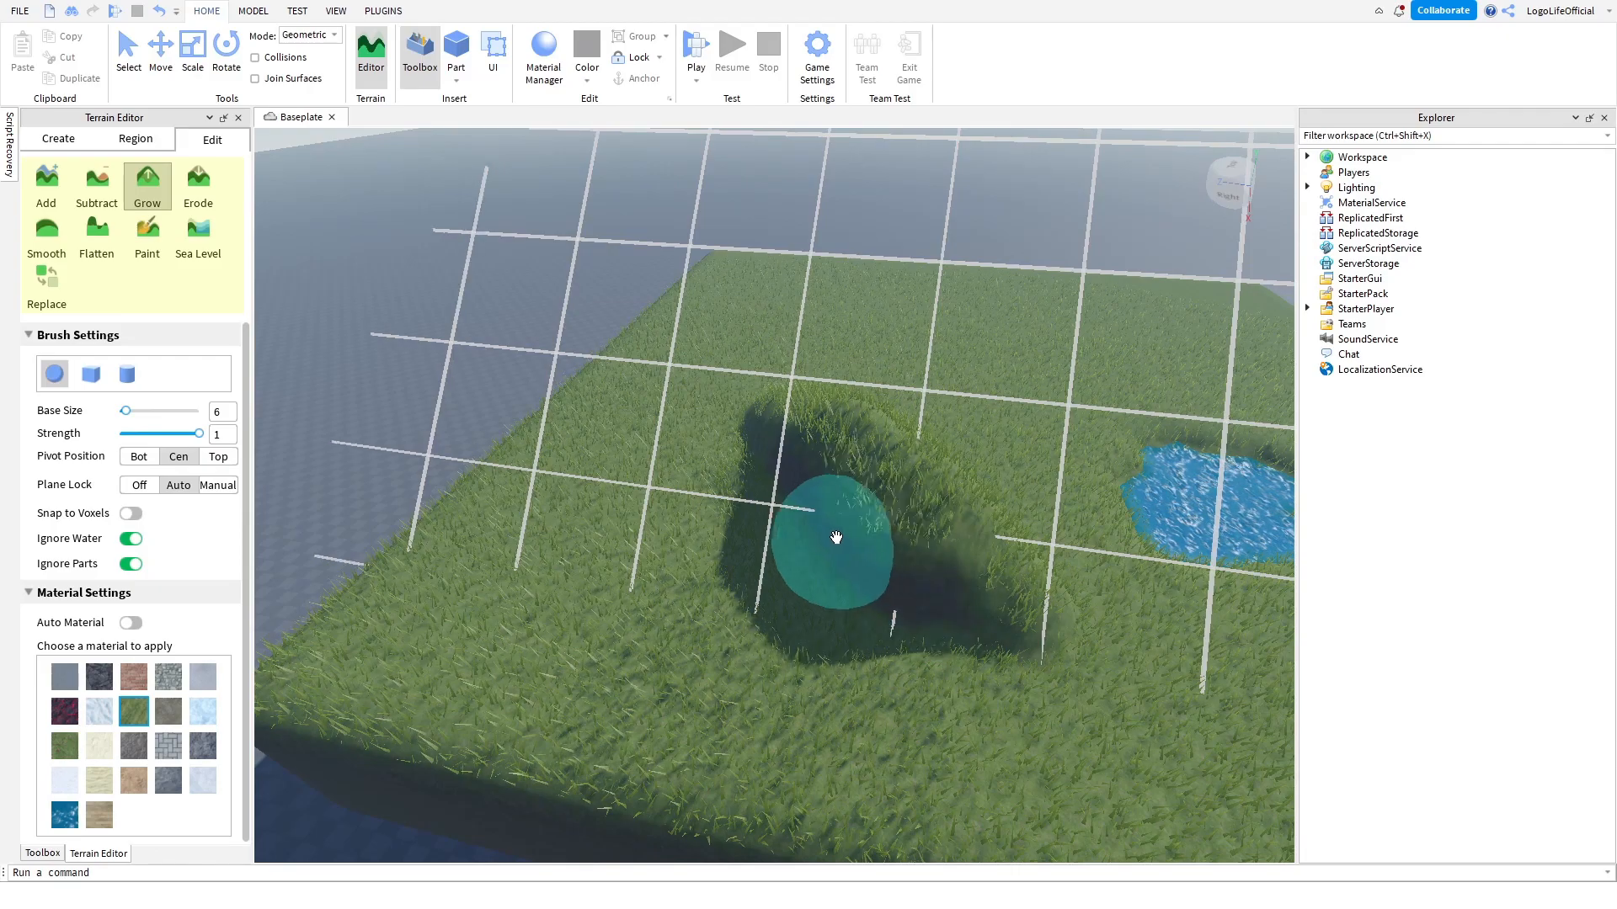
mouse_move(737, 464)
left_mouse_down()
mouse_move(851, 629)
mouse_move(1014, 646)
left_mouse_up()
Fill in the remaining dips along the base of the hill's far side with the Grow brush.
key("a")
right_click_drag(1014, 646, 924, 614)
key("q")
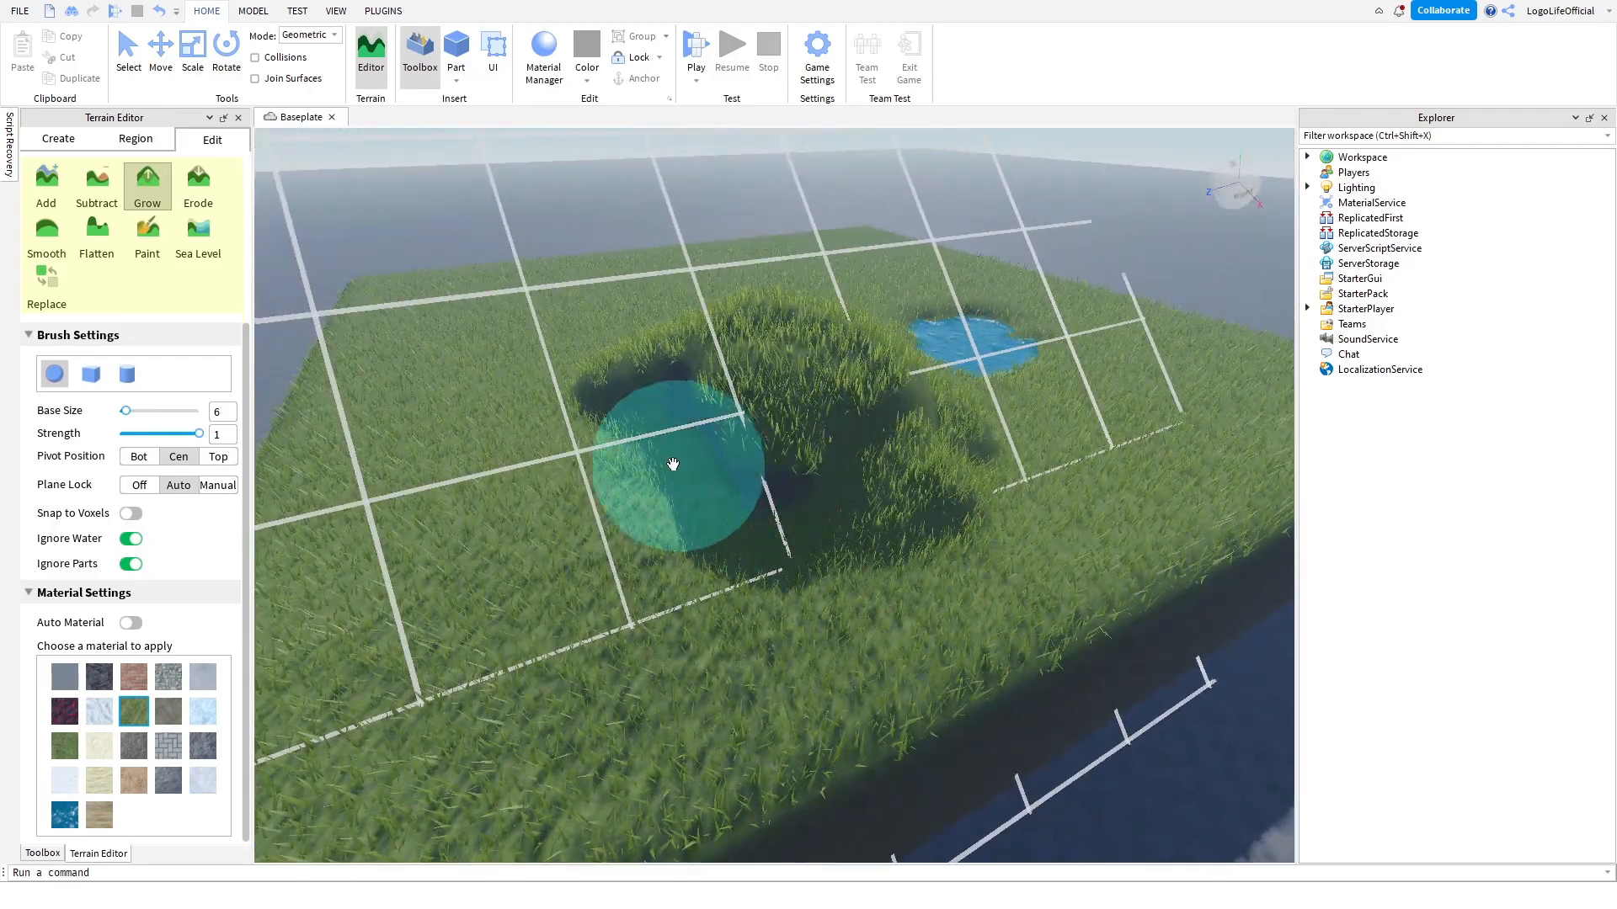
key("a")
right_click_drag(729, 532, 736, 530)
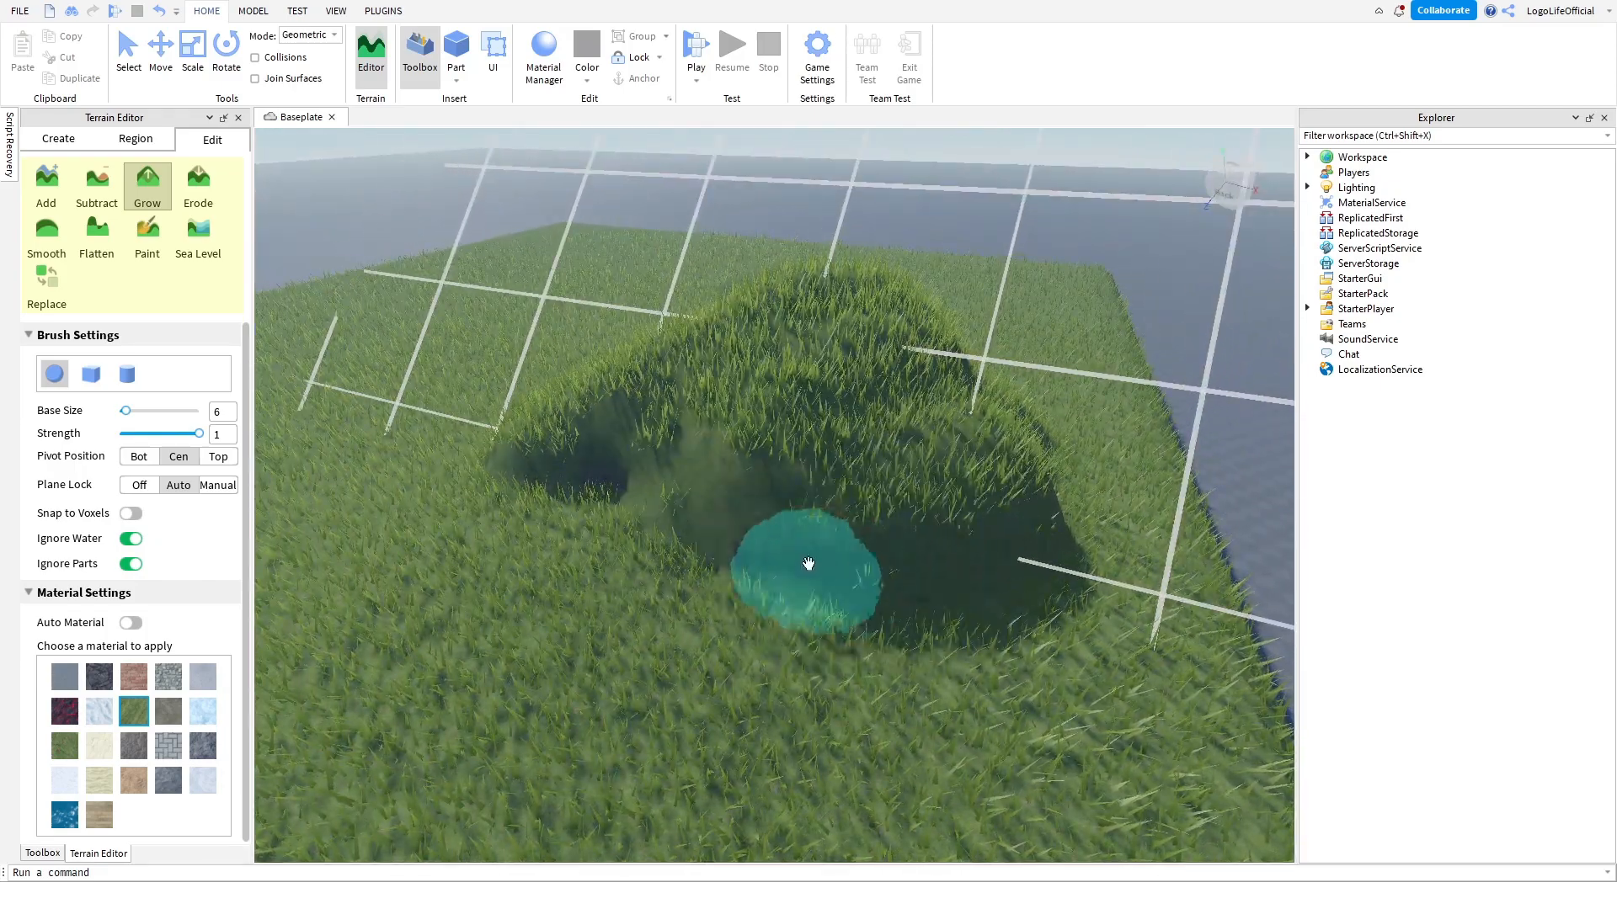
left_click_drag(824, 566, 570, 488)
Extend the hill with a lower grassy mound at its foot using the Grow brush.
key("w")
right_click_drag(952, 585, 953, 584)
key("d")
key("s")
key("q")
mouse_move(778, 544)
left_mouse_down()
mouse_move(736, 469)
mouse_move(708, 523)
mouse_move(769, 495)
mouse_move(648, 556)
mouse_move(743, 473)
left_mouse_up()
right_click_drag(740, 484, 739, 486)
key("d")
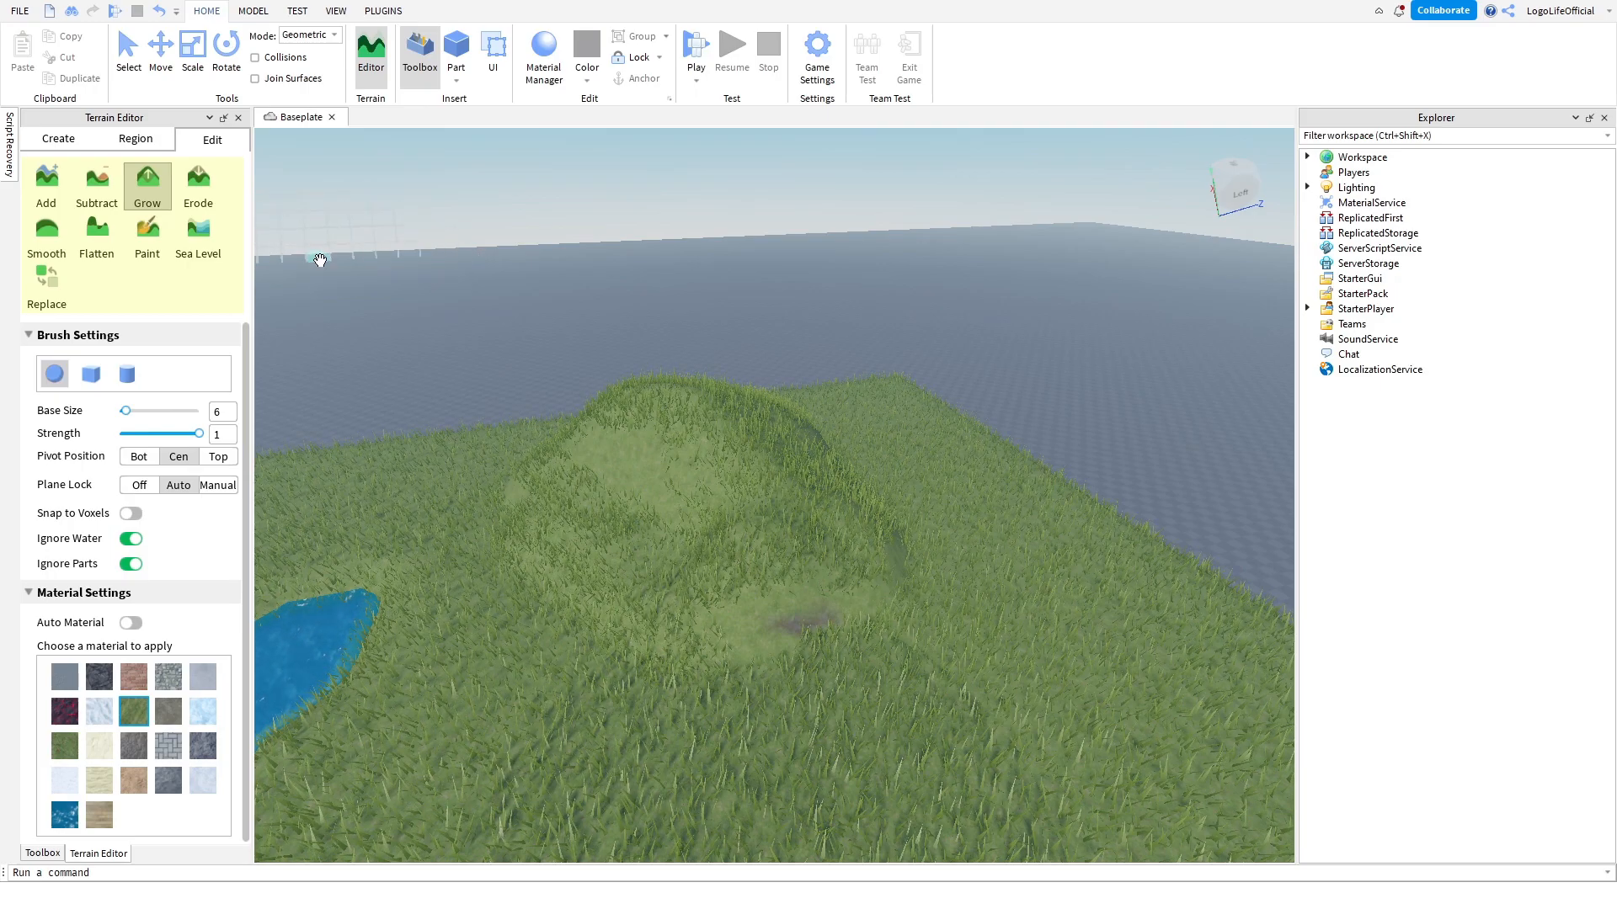
Erode a dip into the grass beside the foot of the hill with the size 6 sphere Erode brush.
left_click(209, 192)
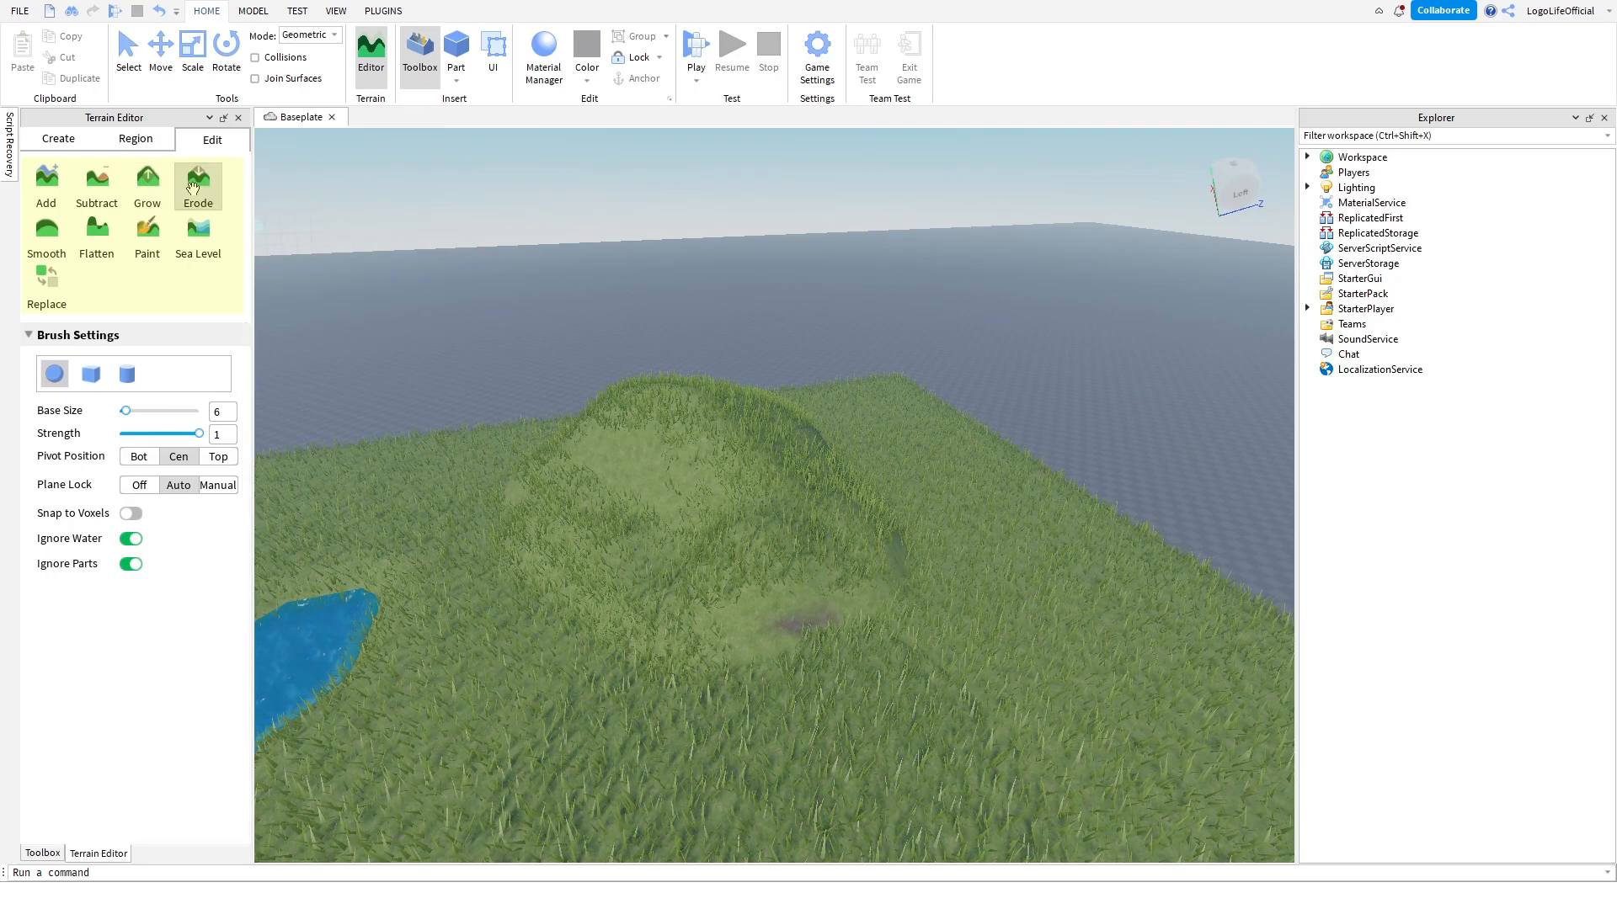
right_click_drag(566, 396, 673, 474)
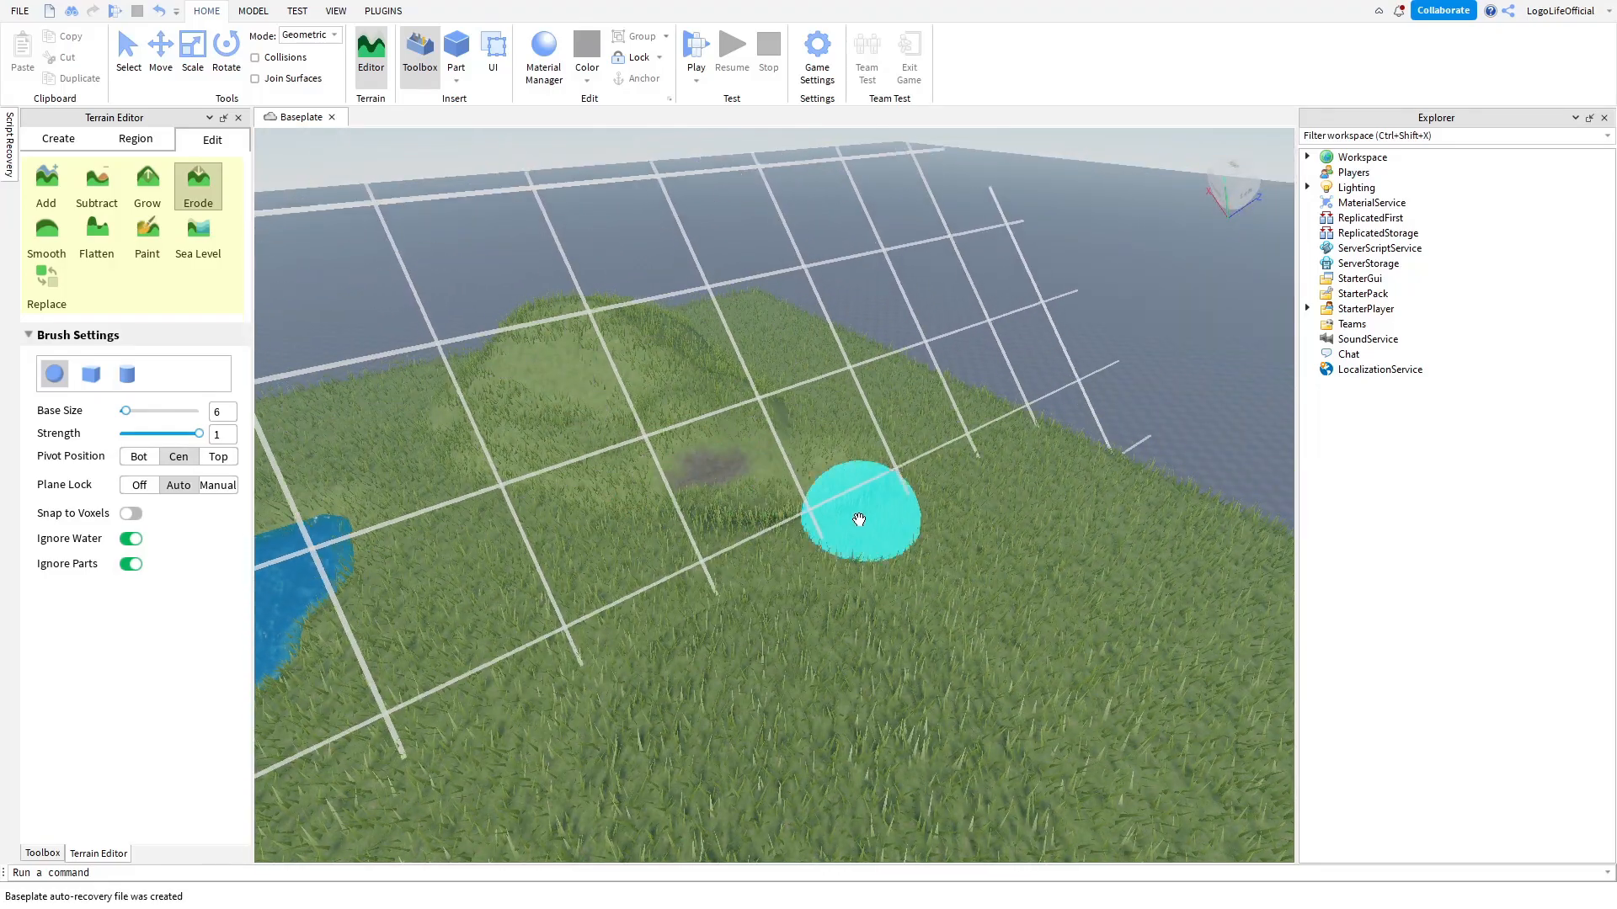
mouse_move(916, 579)
right_mouse_down()
mouse_move(777, 517)
mouse_move(819, 589)
mouse_move(812, 544)
mouse_move(822, 559)
mouse_move(783, 523)
right_mouse_up()
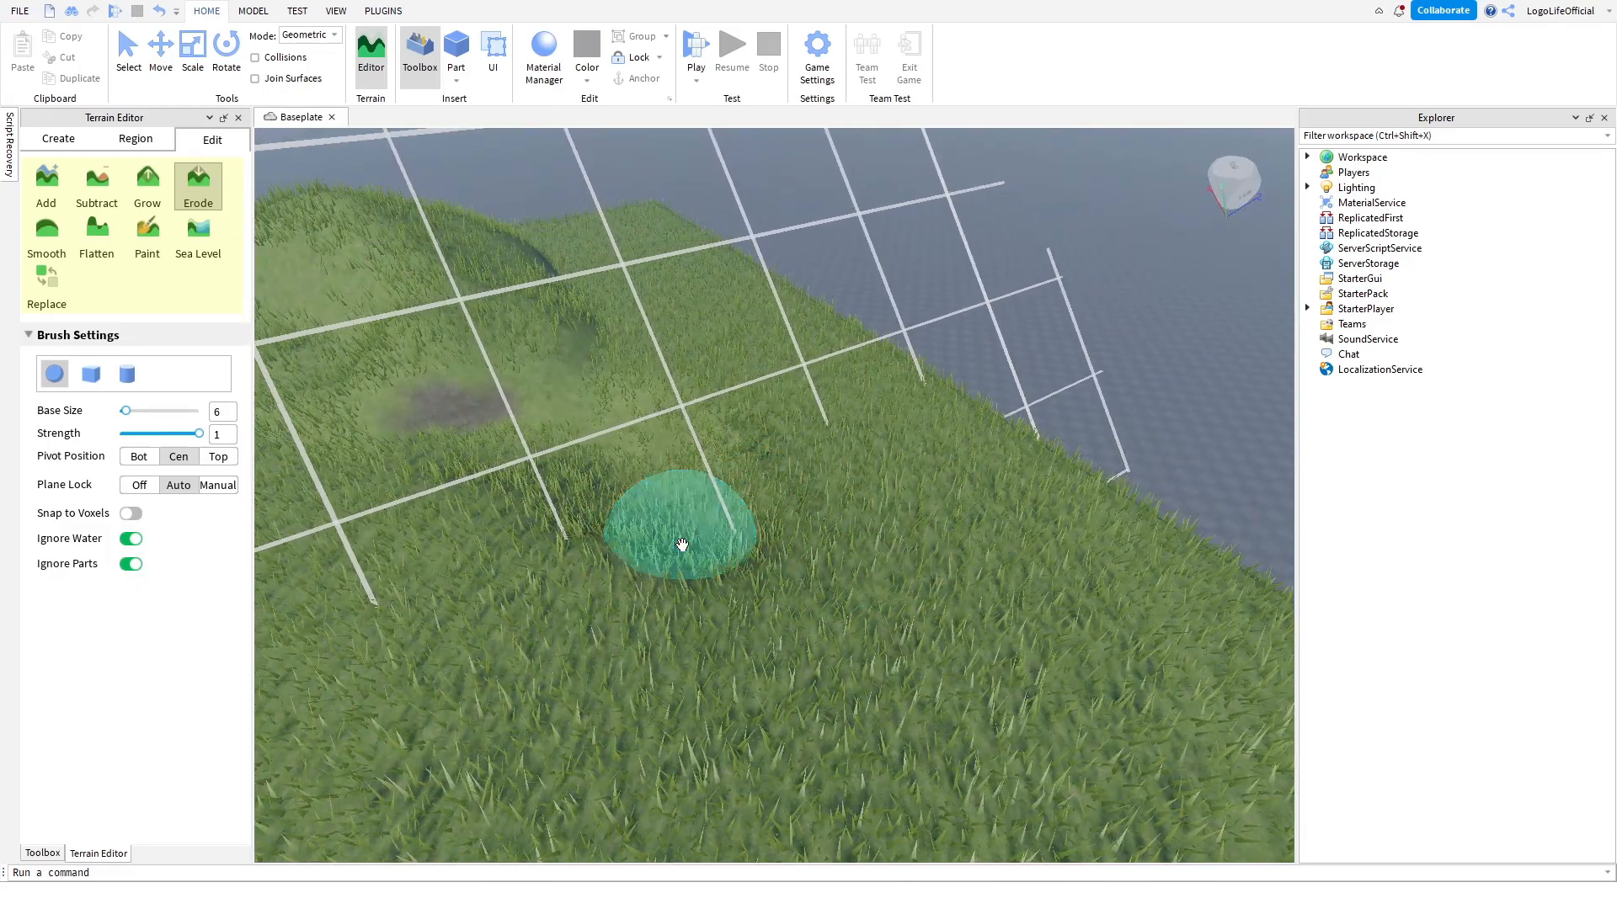
right_click_drag(757, 549, 725, 539)
Smooth the eroded dip beside the hill with the size 6 sphere Smooth brush at strength 1.
left_click(48, 243)
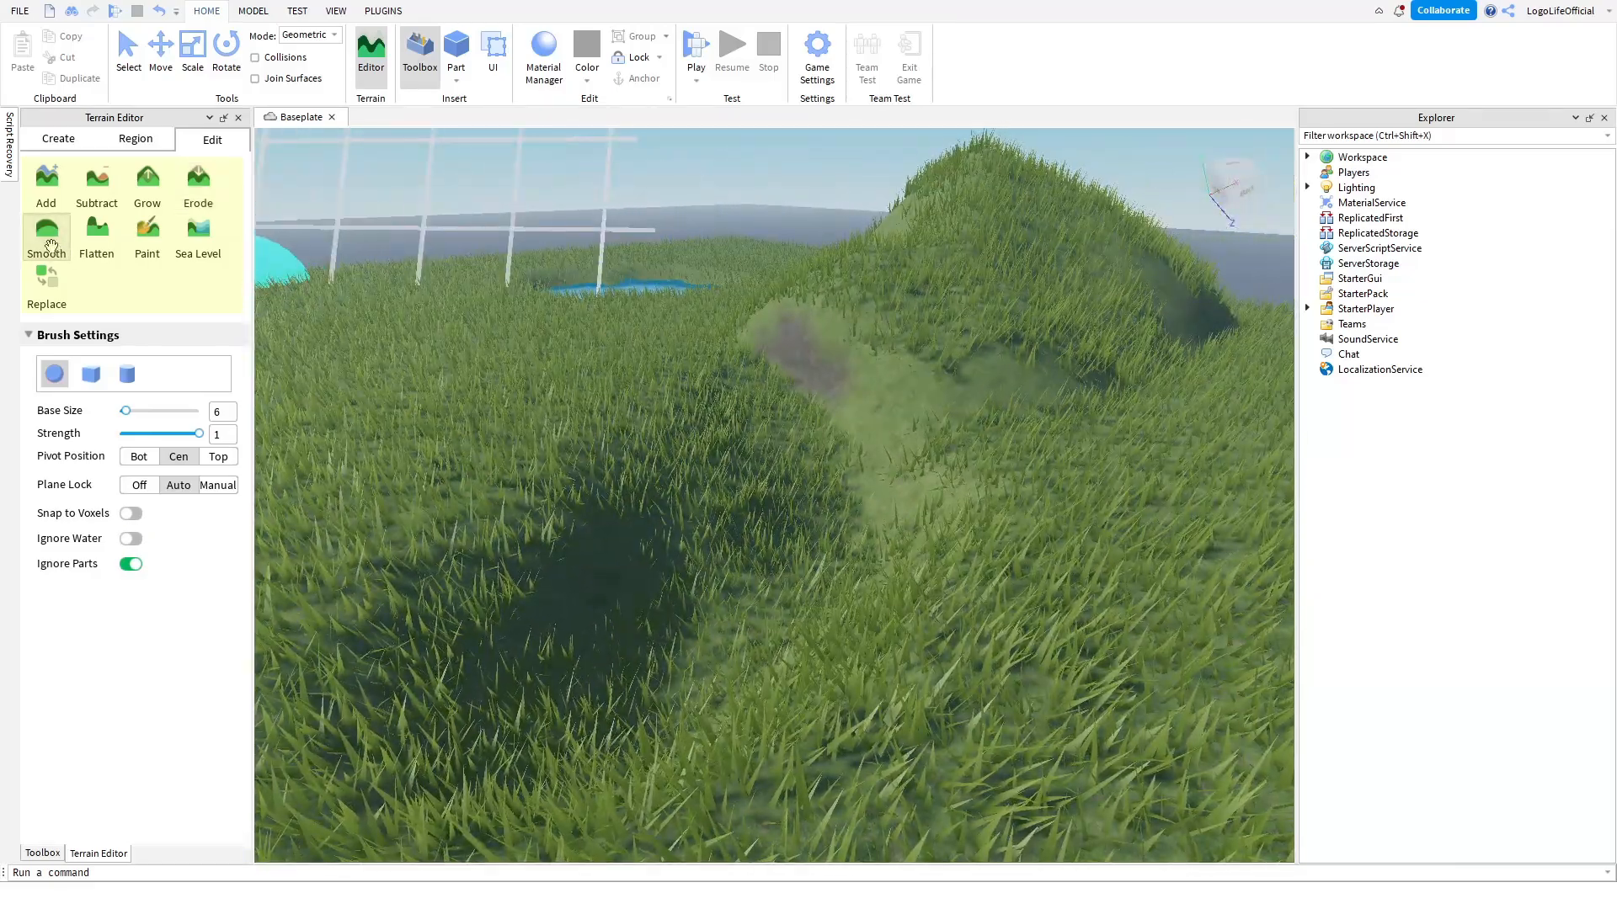
key("w")
key("a")
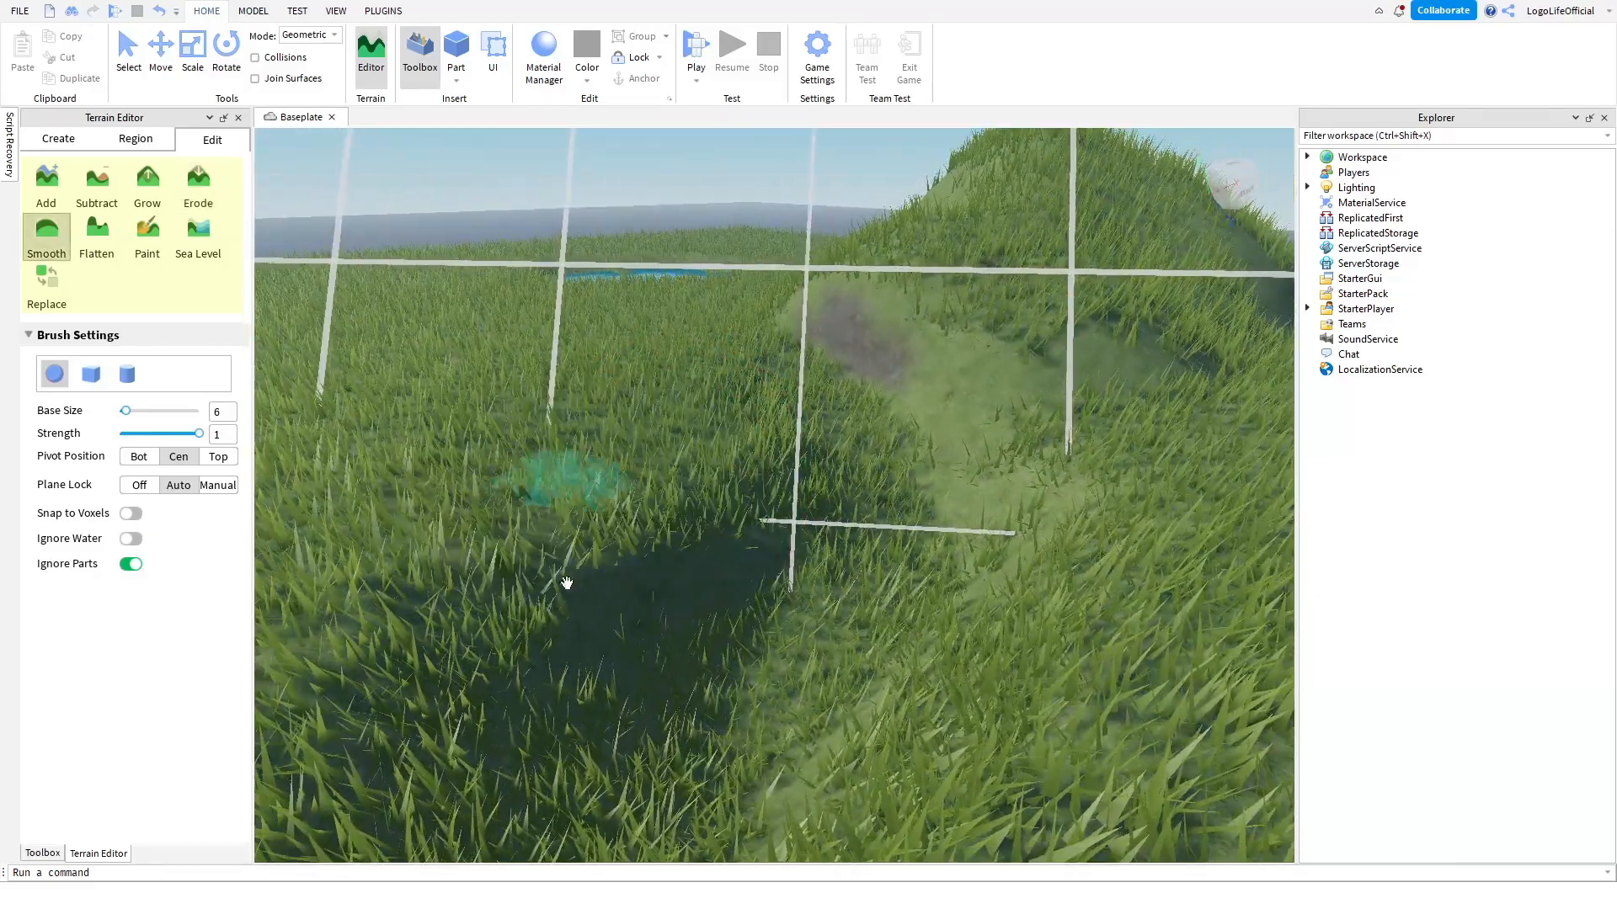
right_click_drag(754, 562, 763, 556)
key("s")
key("a")
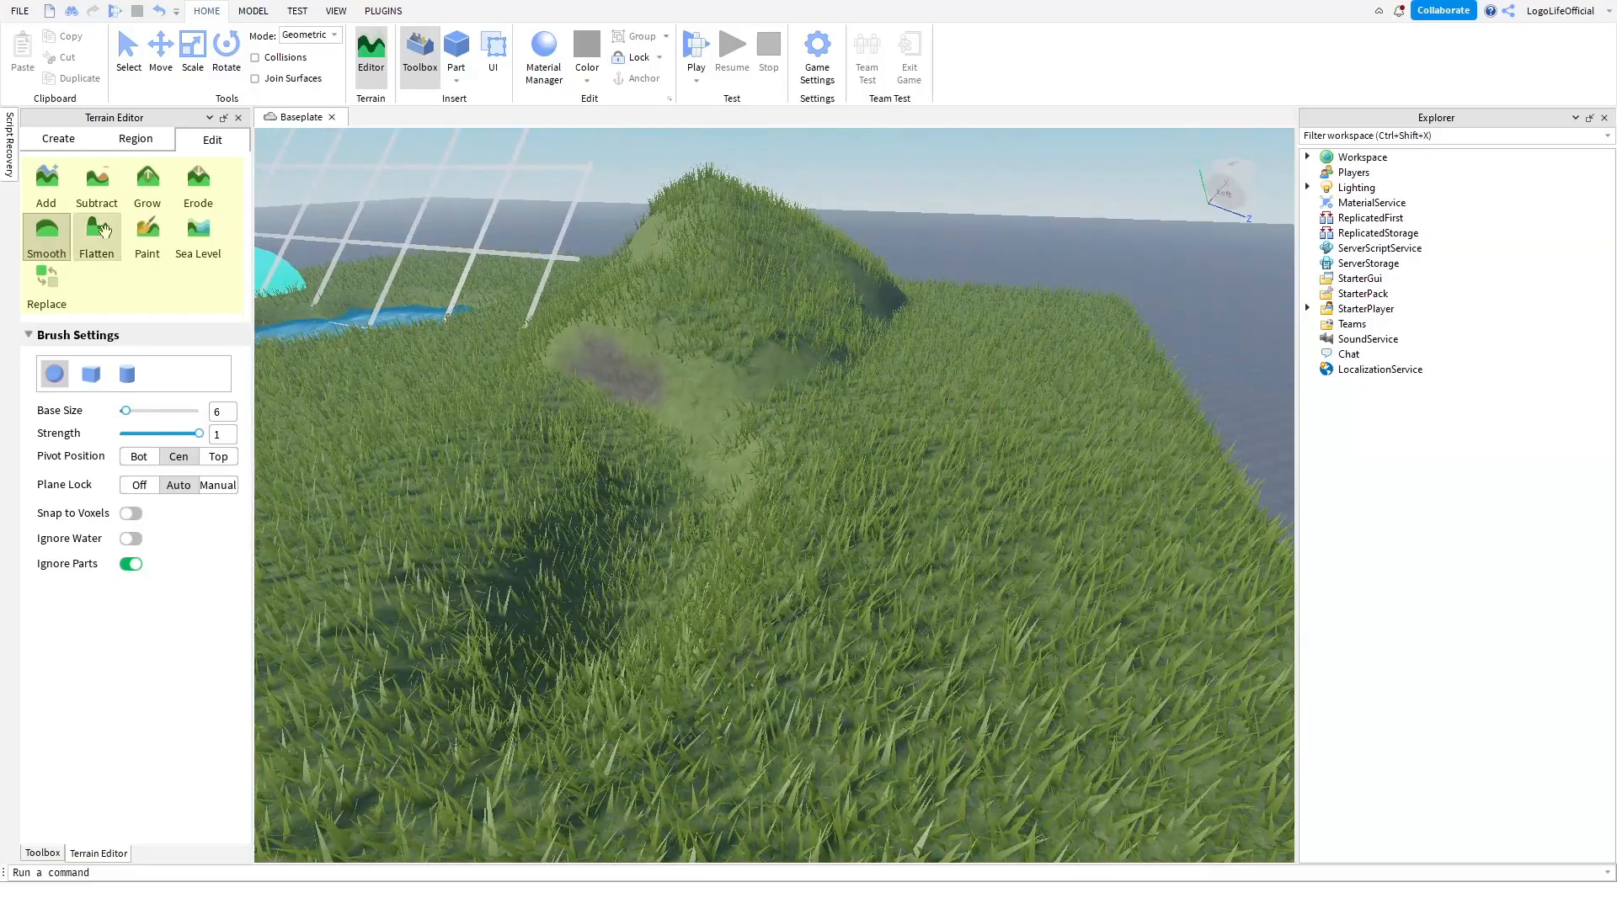
Flatten the bumpy grass beside the foot of the hill with the size 6 sphere Flatten brush.
left_click(105, 231)
right_click_drag(639, 360, 639, 361)
left_click_drag(638, 361, 626, 361)
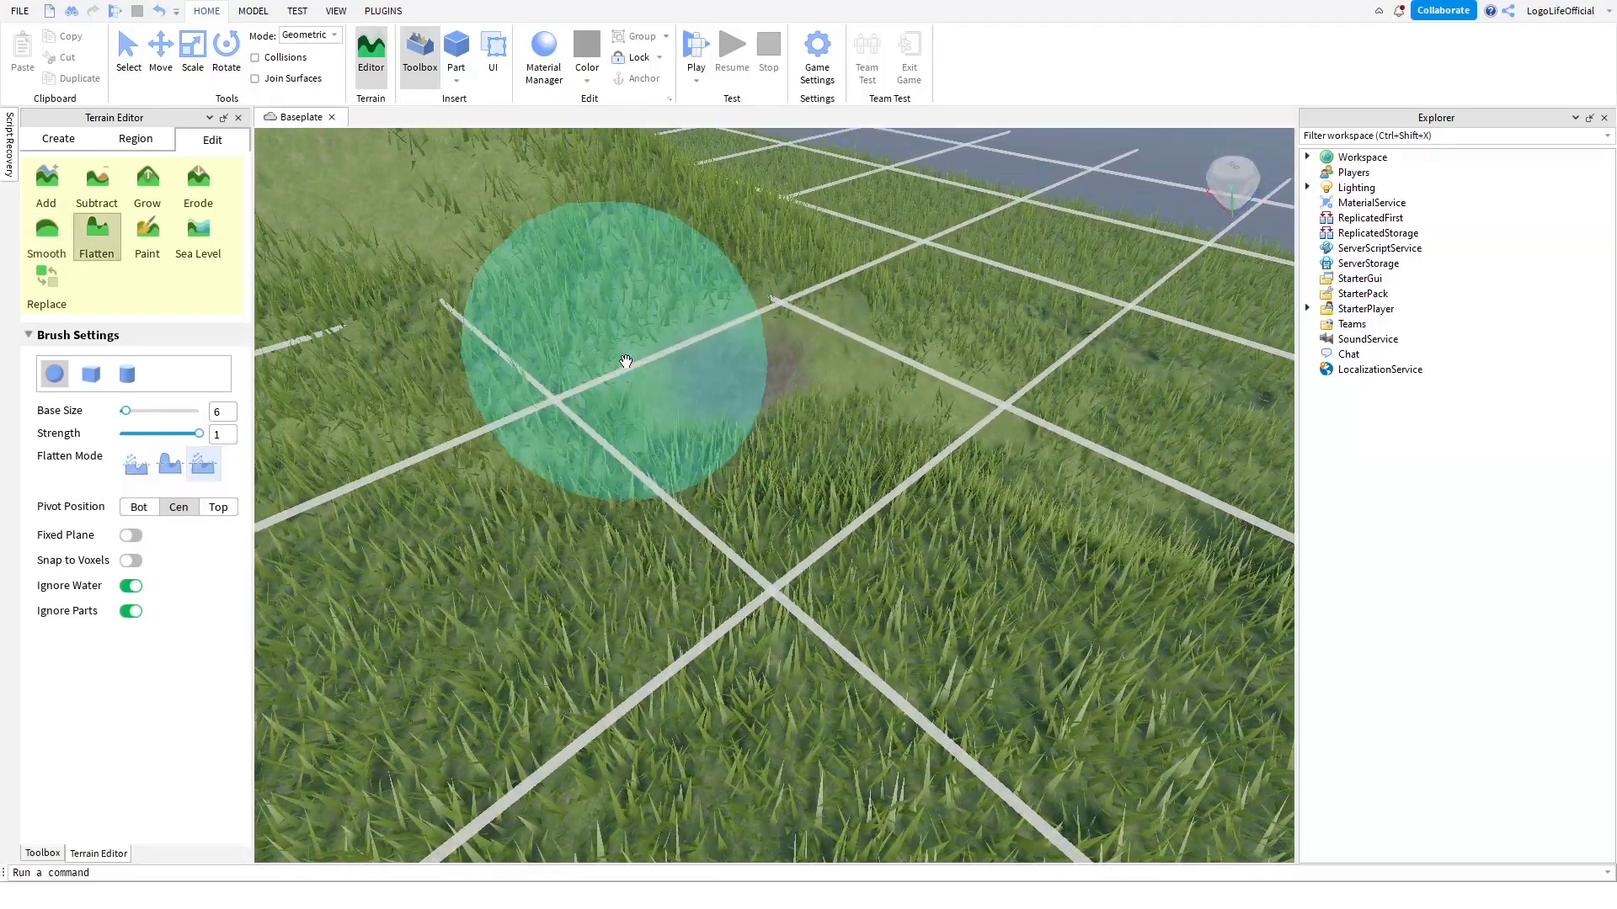
left_click_drag(838, 335, 776, 418)
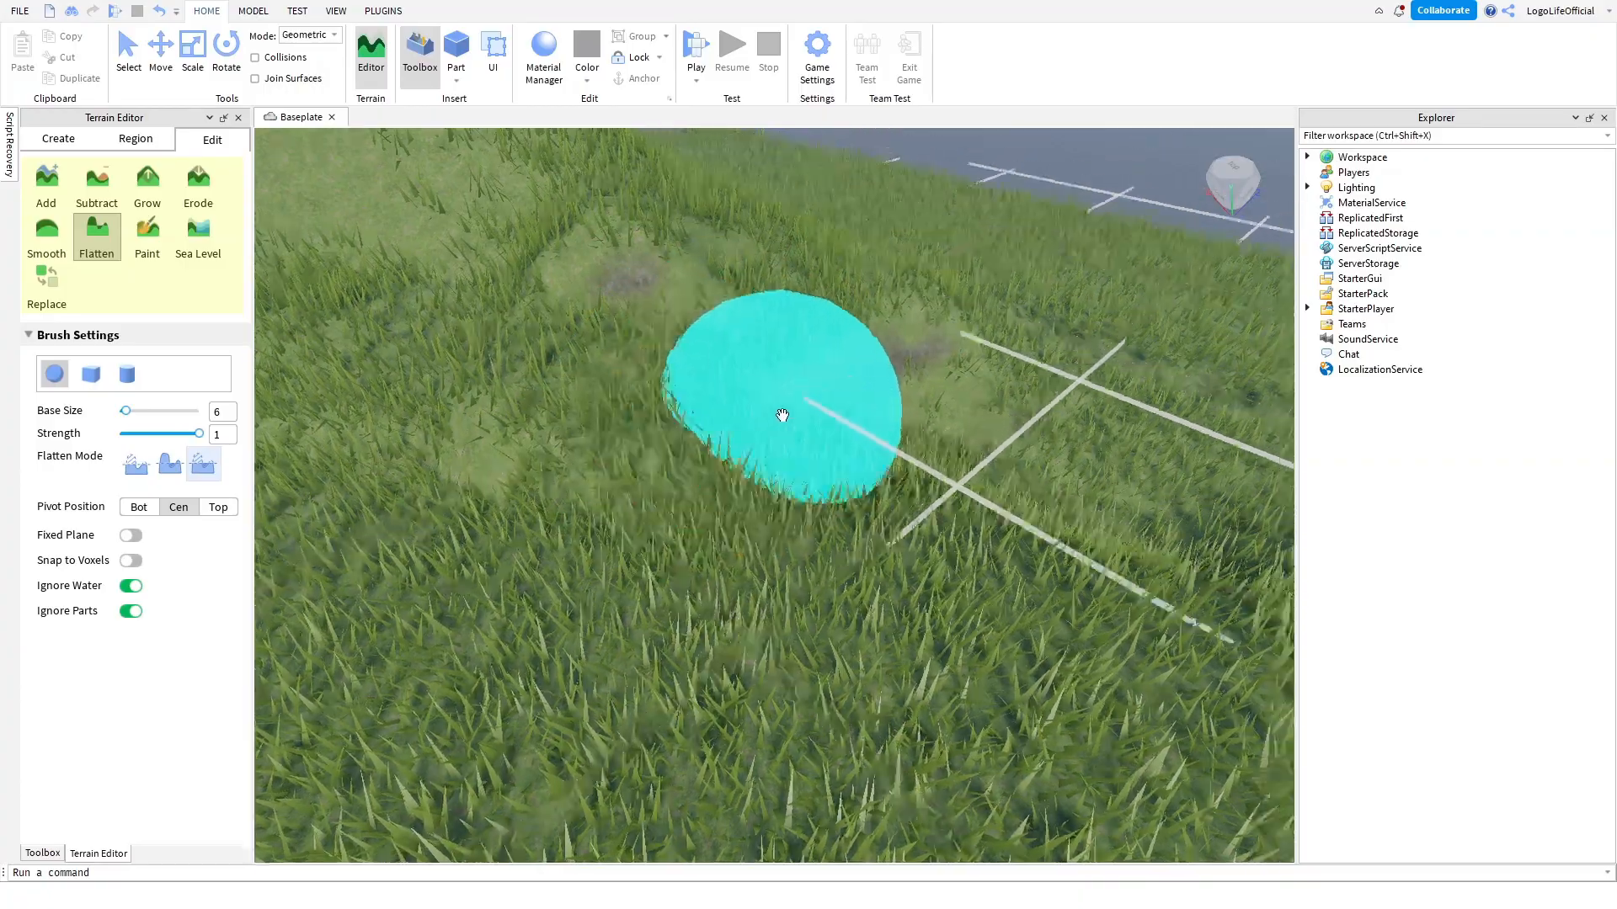
right_click_drag(819, 393, 818, 392)
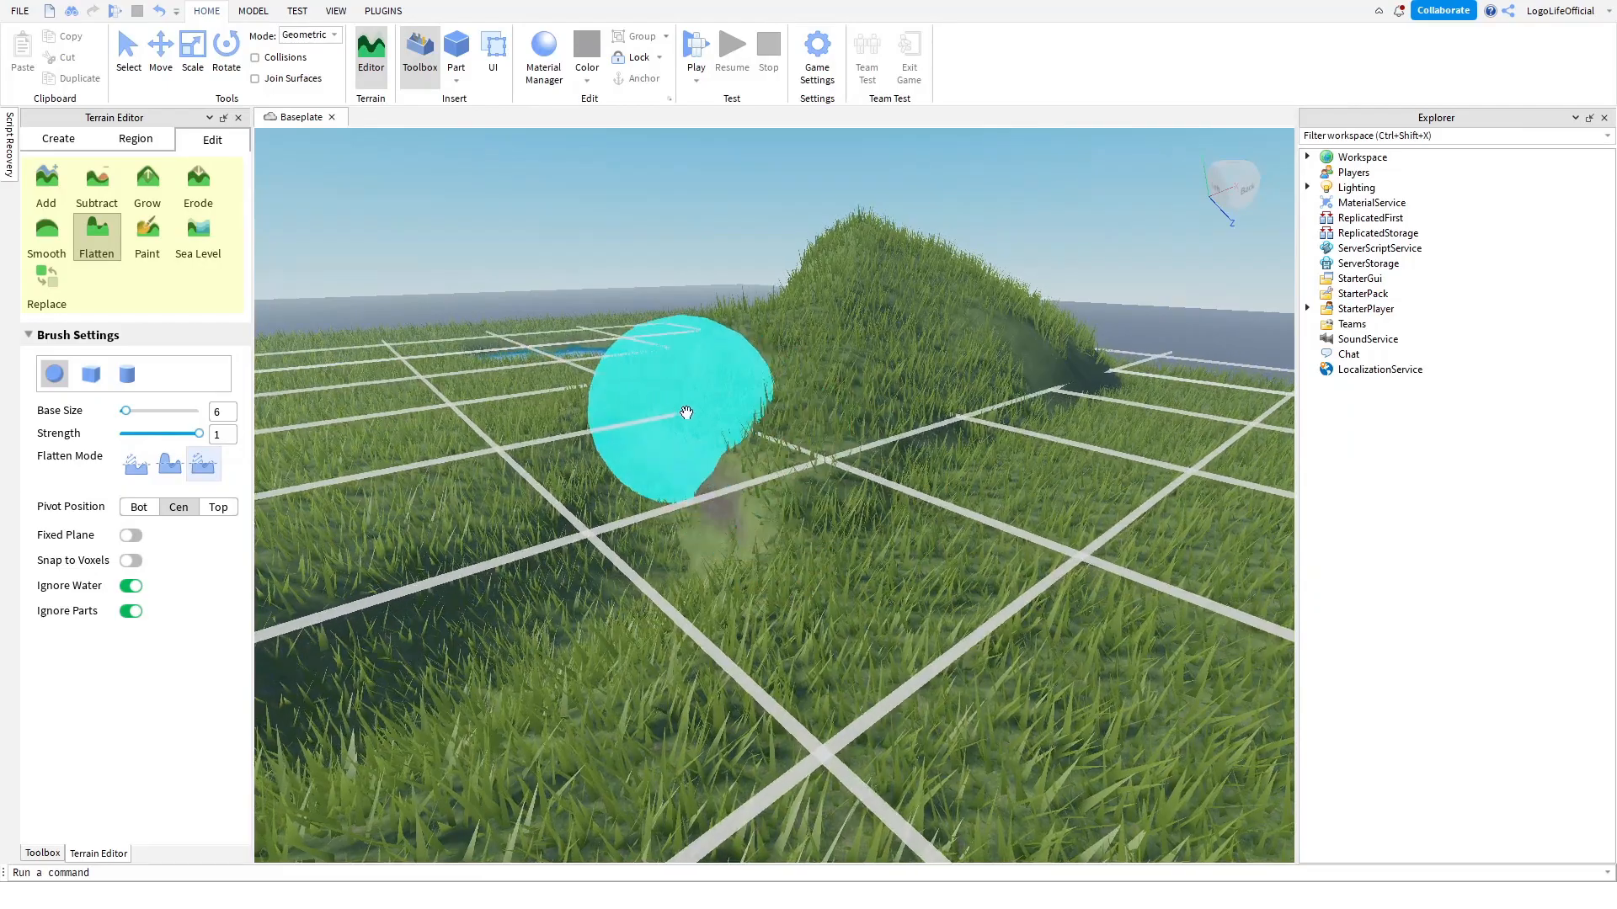
right_click_drag(809, 580, 834, 588)
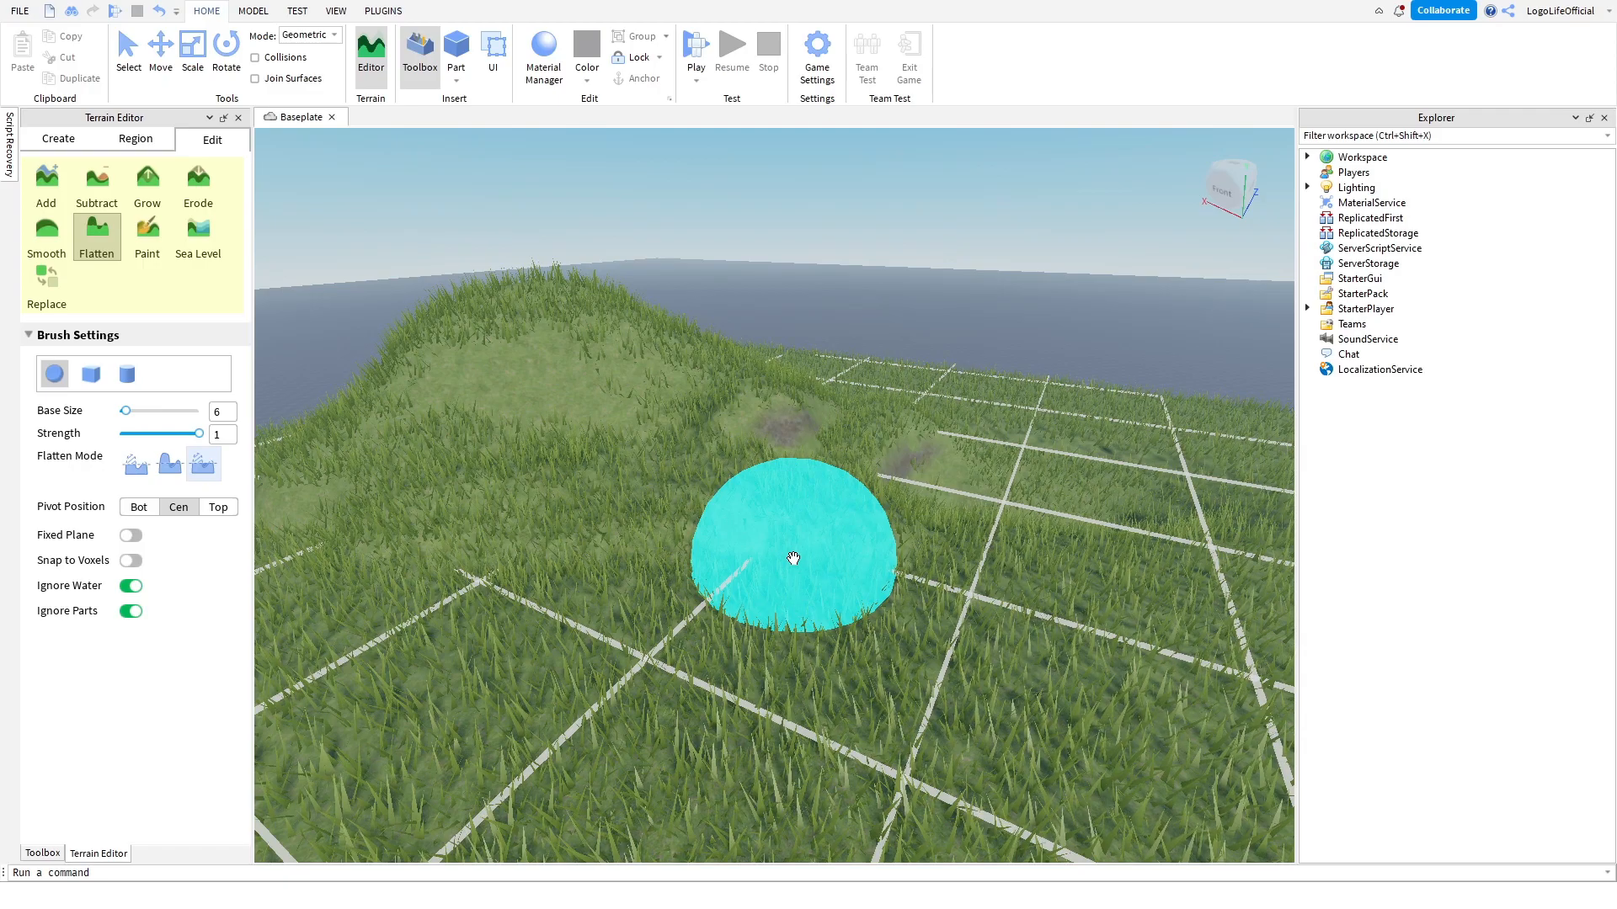
right_click_drag(791, 559, 791, 560)
Paint a grey-brown earthy patch over the smoothed ground beside the hill with the size 6 sphere Paint brush.
left_click(147, 229)
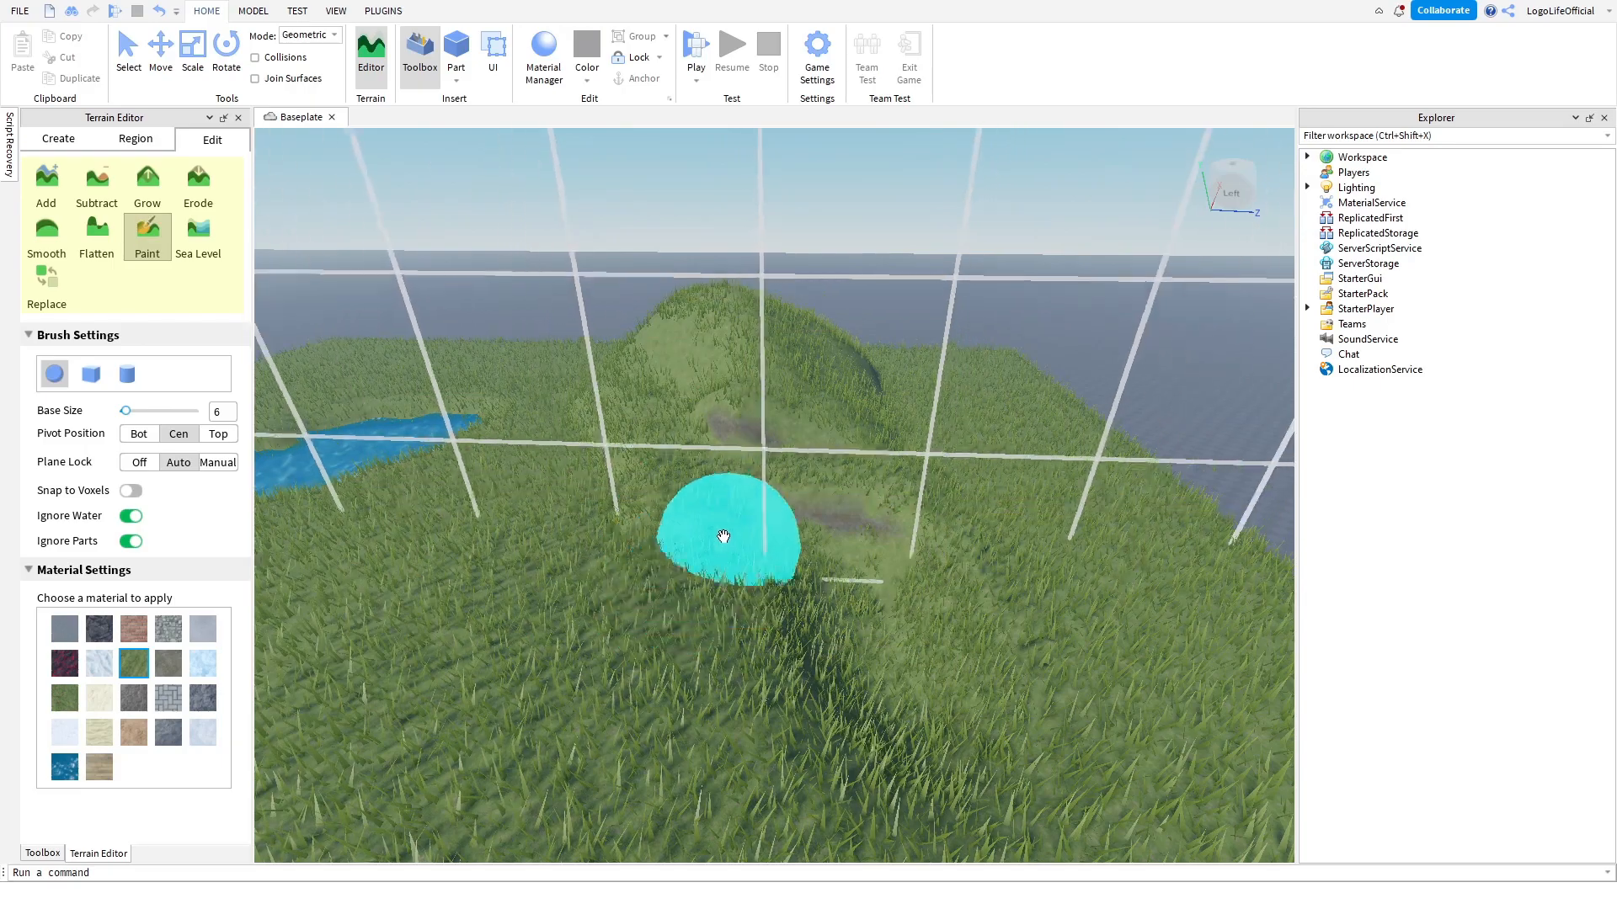
key("w")
right_click_drag(773, 523, 773, 523)
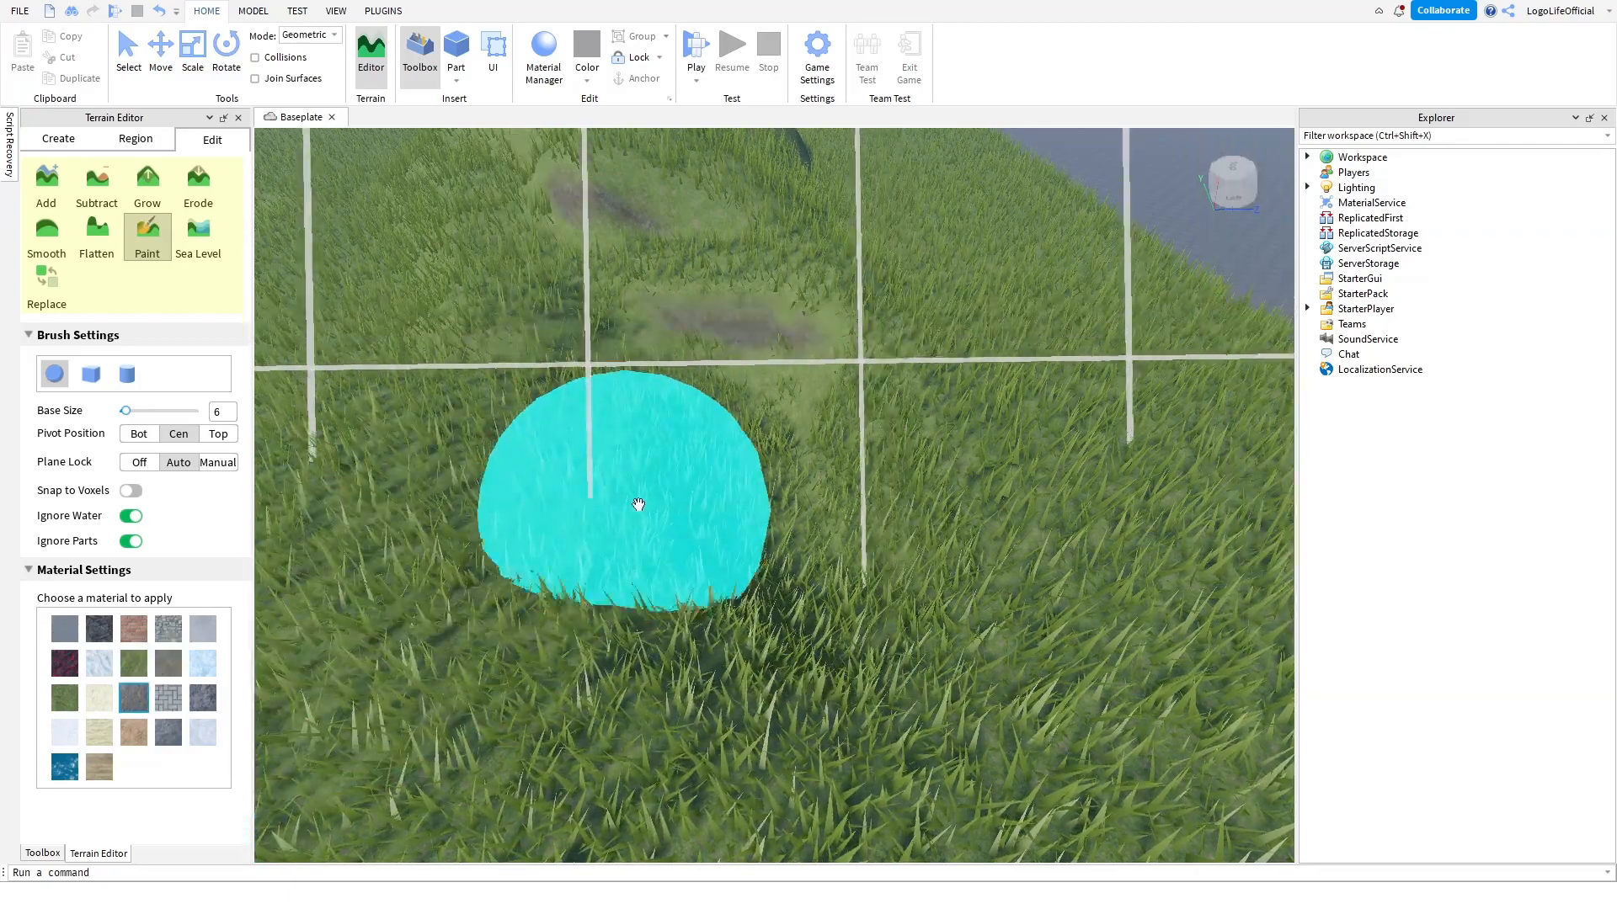
left_click_drag(740, 357, 811, 596)
mouse_move(880, 458)
left_mouse_down()
mouse_move(866, 581)
mouse_move(800, 592)
left_mouse_up()
mouse_move(749, 522)
left_mouse_down()
mouse_move(700, 433)
mouse_move(711, 379)
left_mouse_up()
right_click_drag(874, 439, 874, 440)
scroll(875, 440, "down", 5)
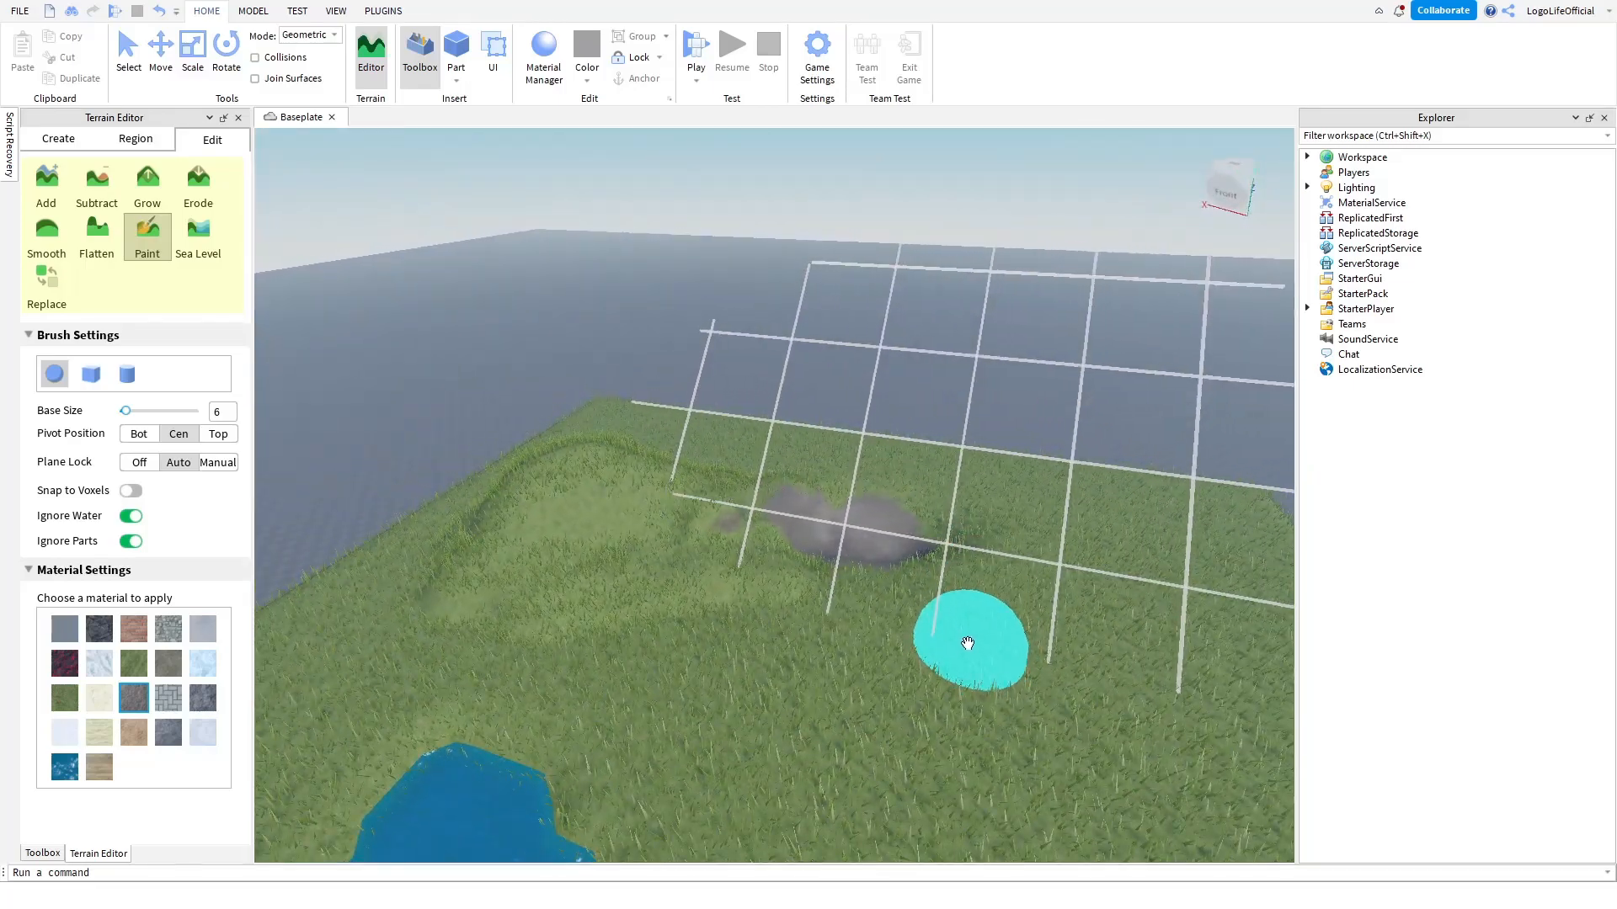
right_click_drag(792, 547, 792, 547)
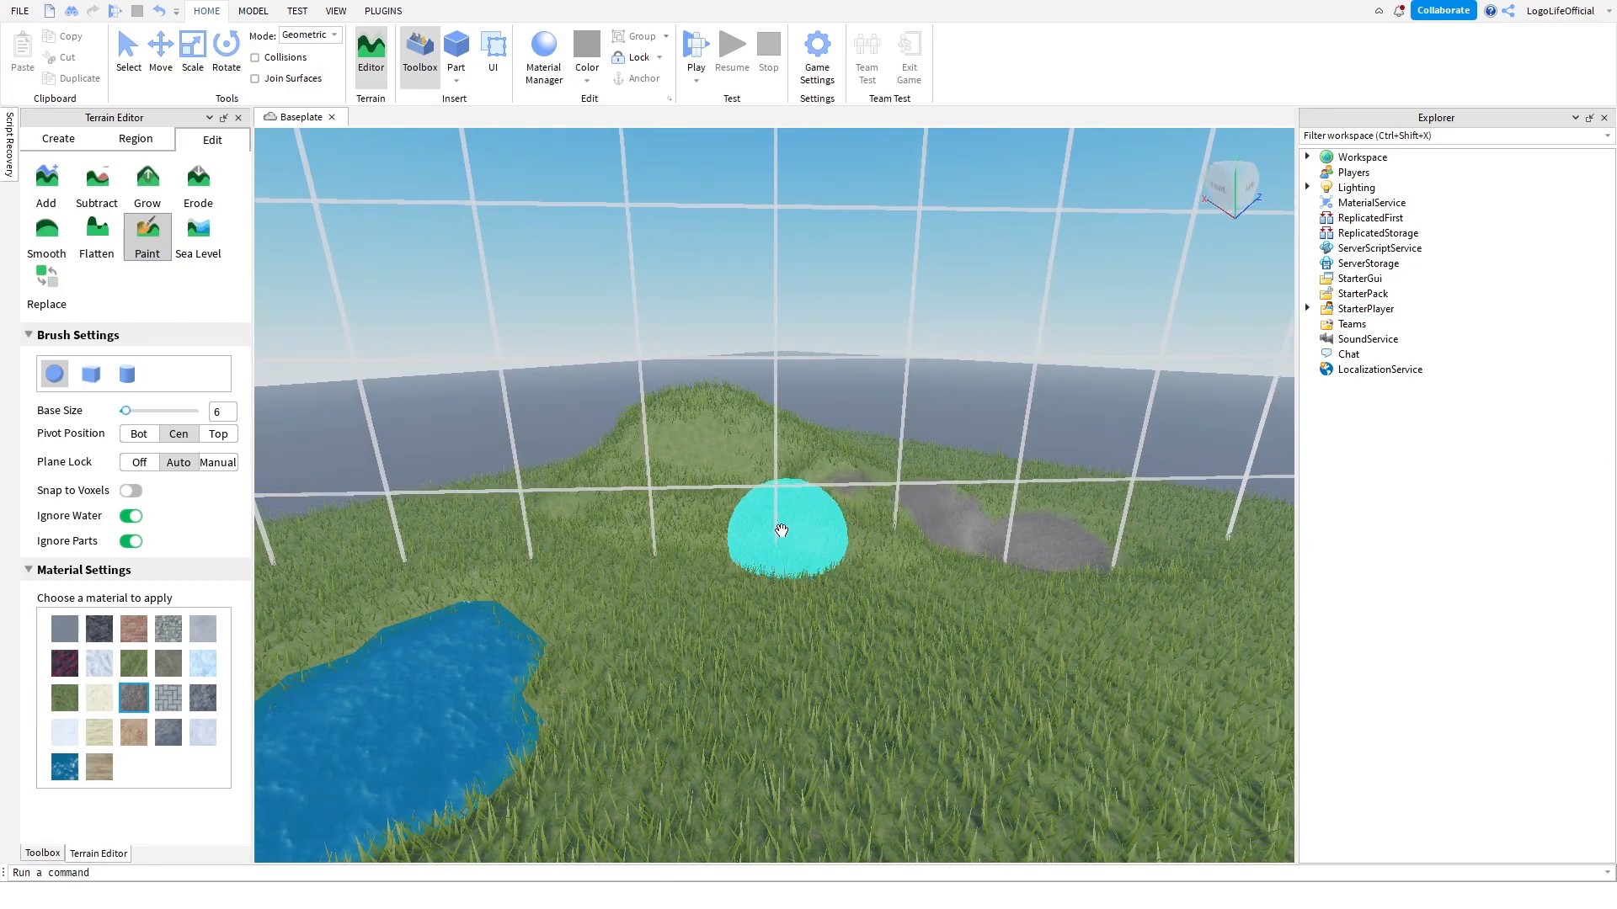
Close the Terrain Editor and search the Toolbox models for "tree".
left_click(427, 52)
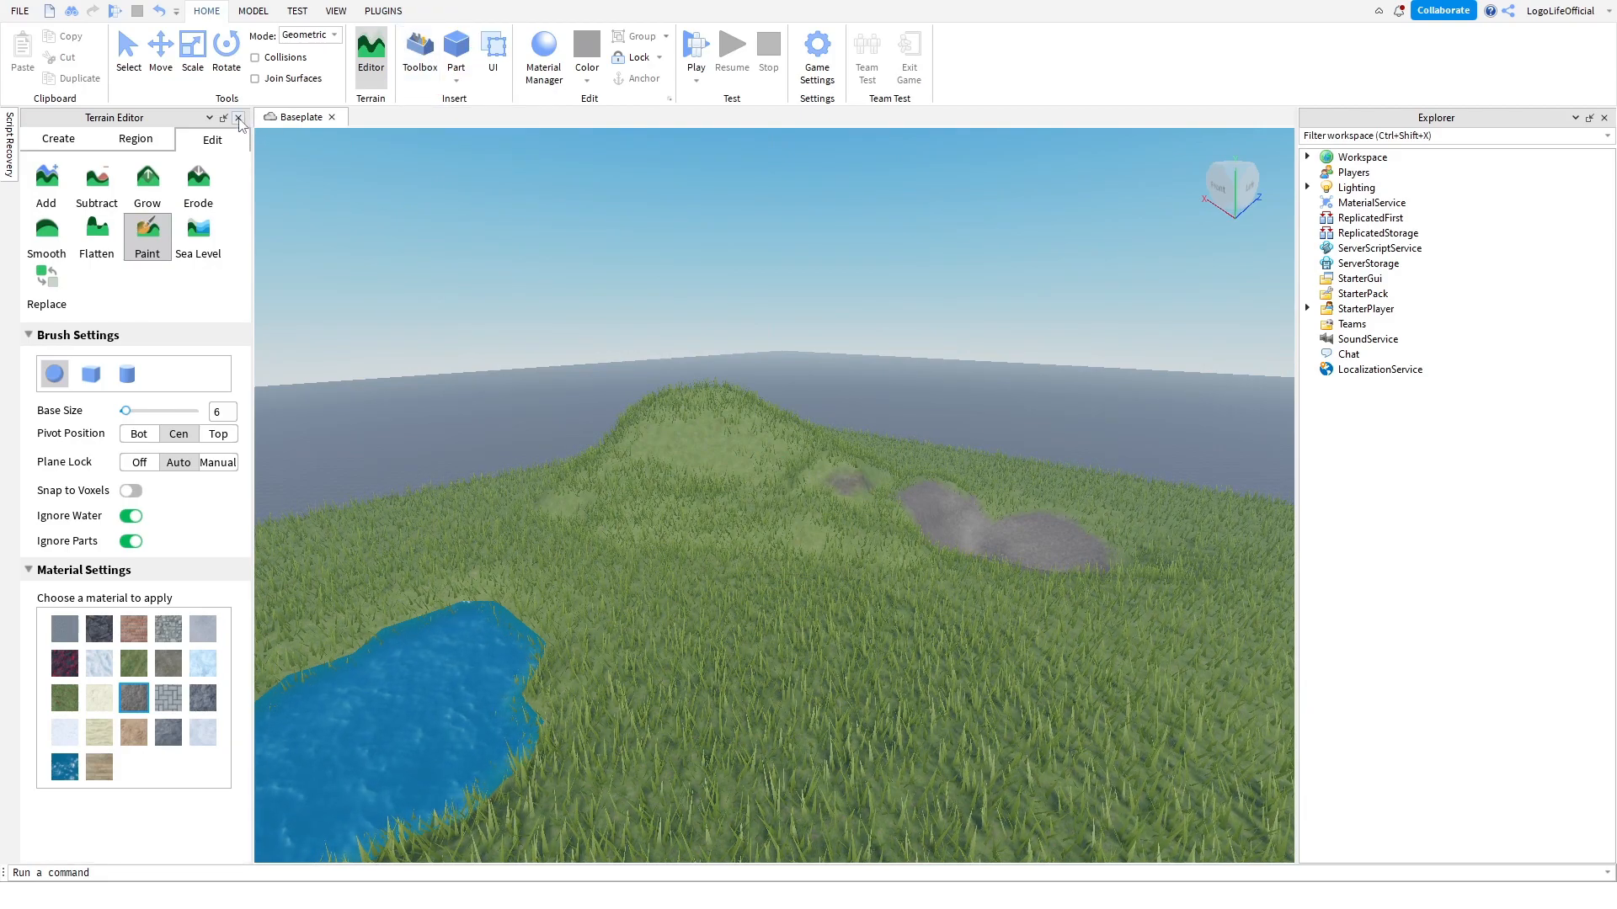
left_click(239, 118)
left_click(416, 55)
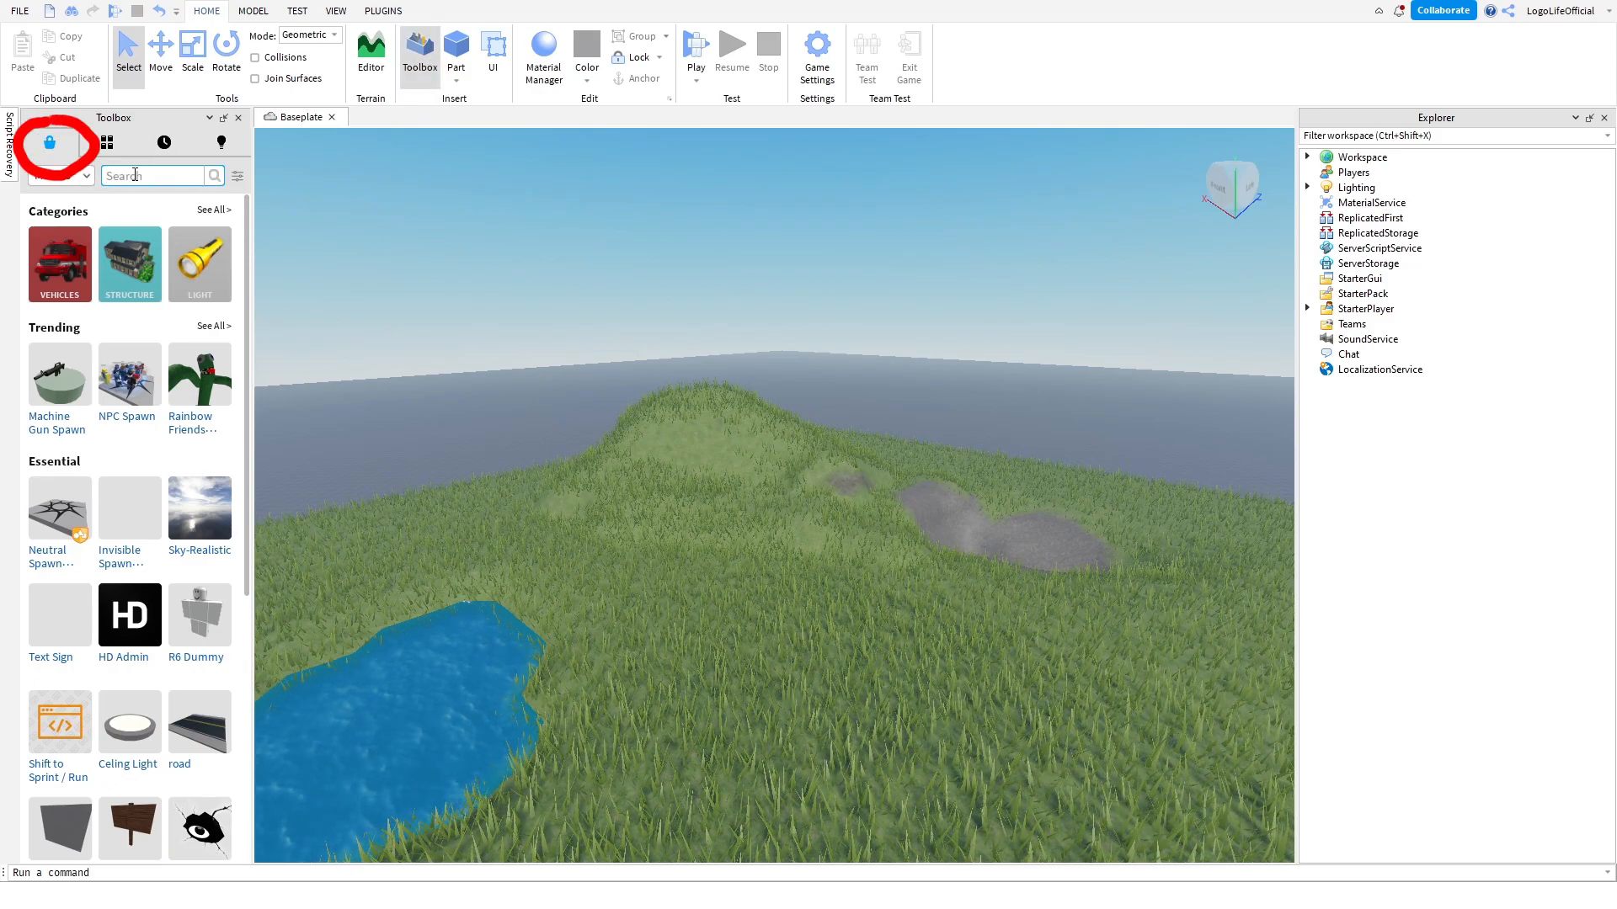
type("ree")
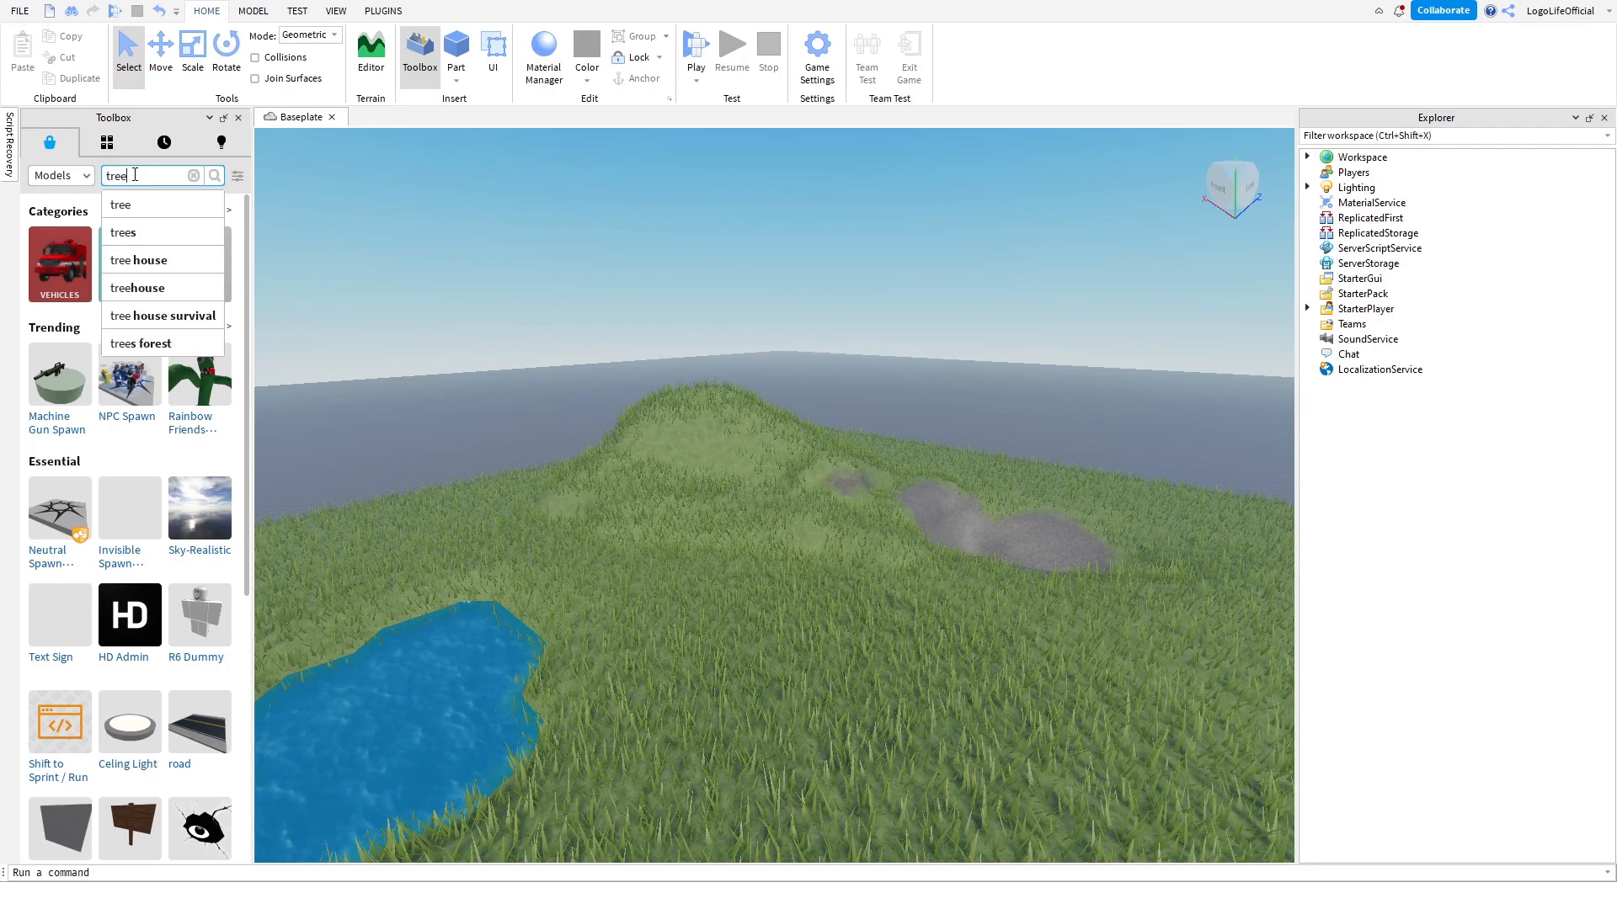
key("Return")
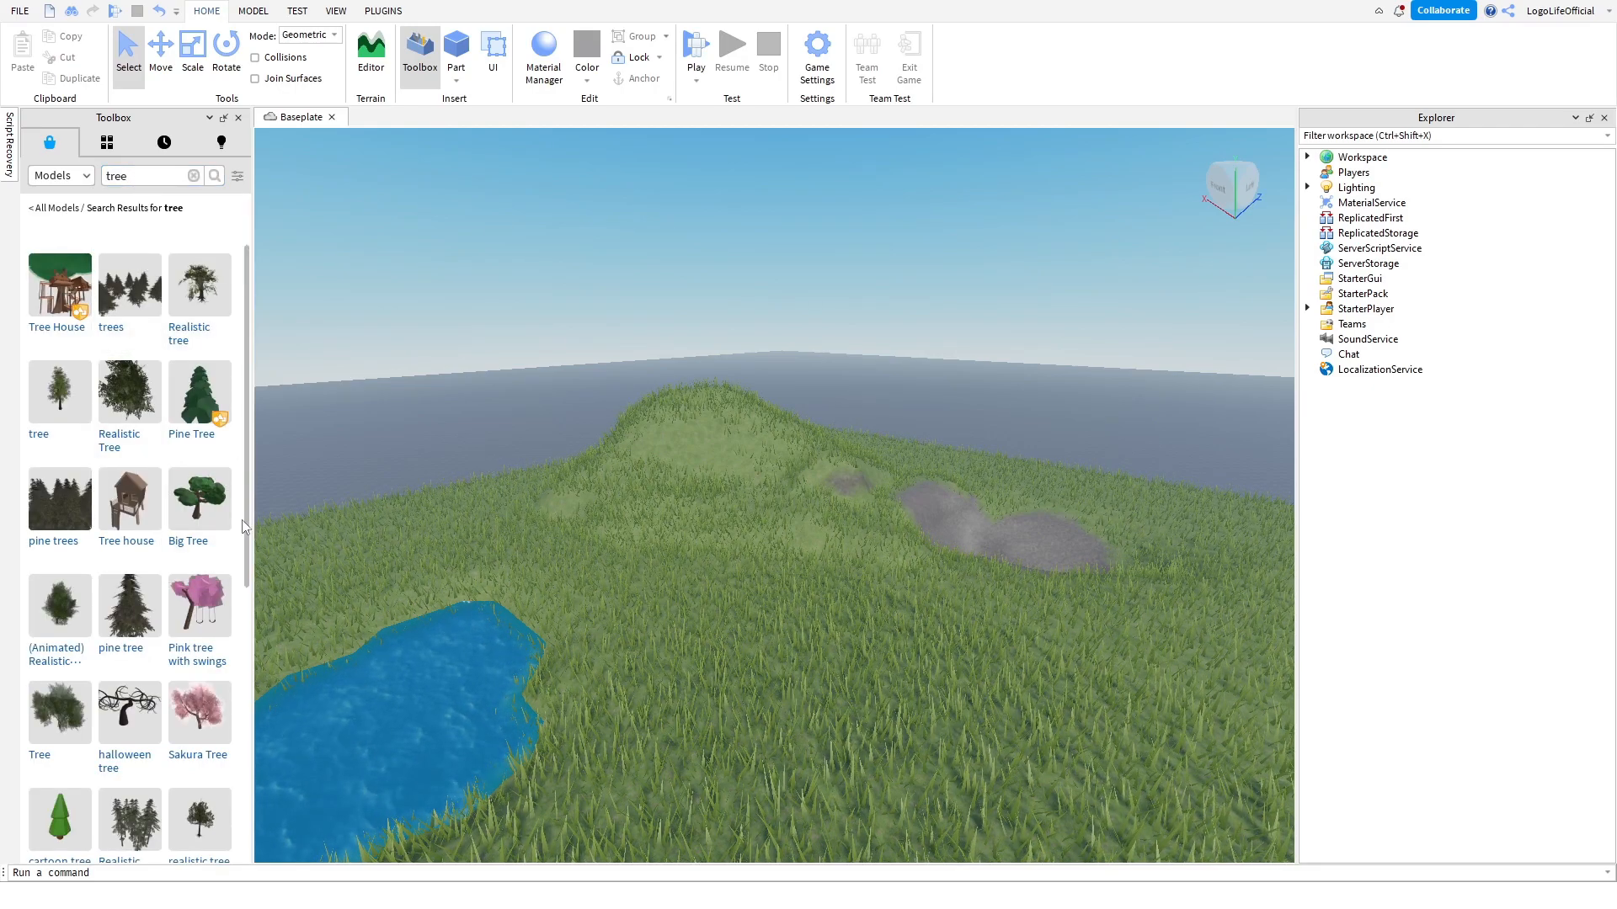
Insert the model named "tree" from the search results and move it up and across onto the hill.
left_click(59, 402)
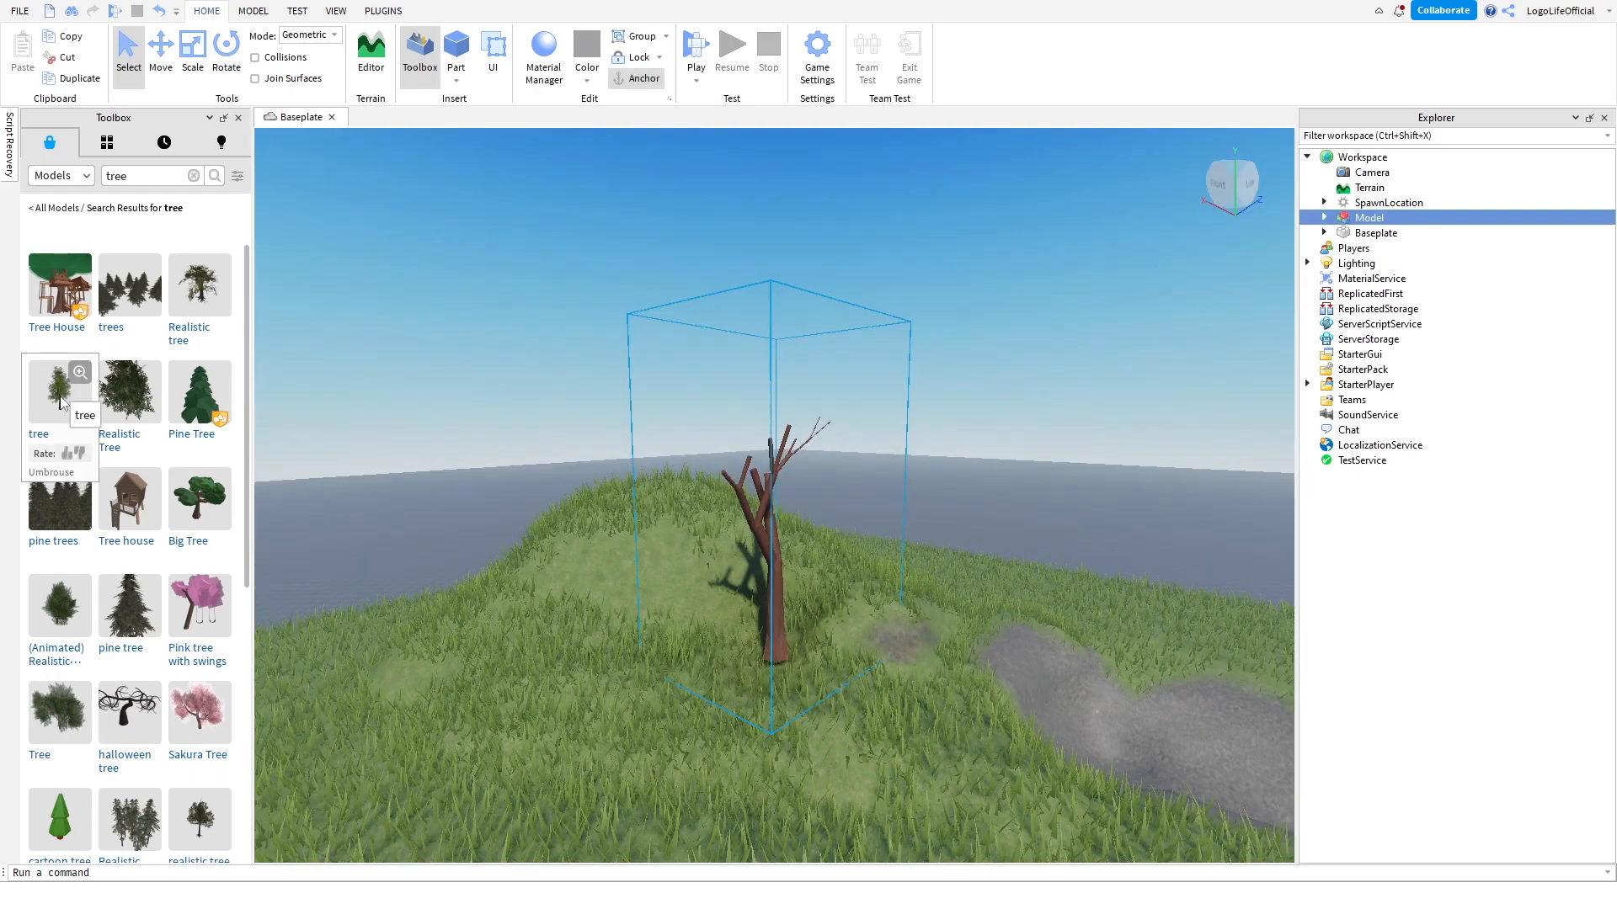
scroll(700, 603, "up", 5)
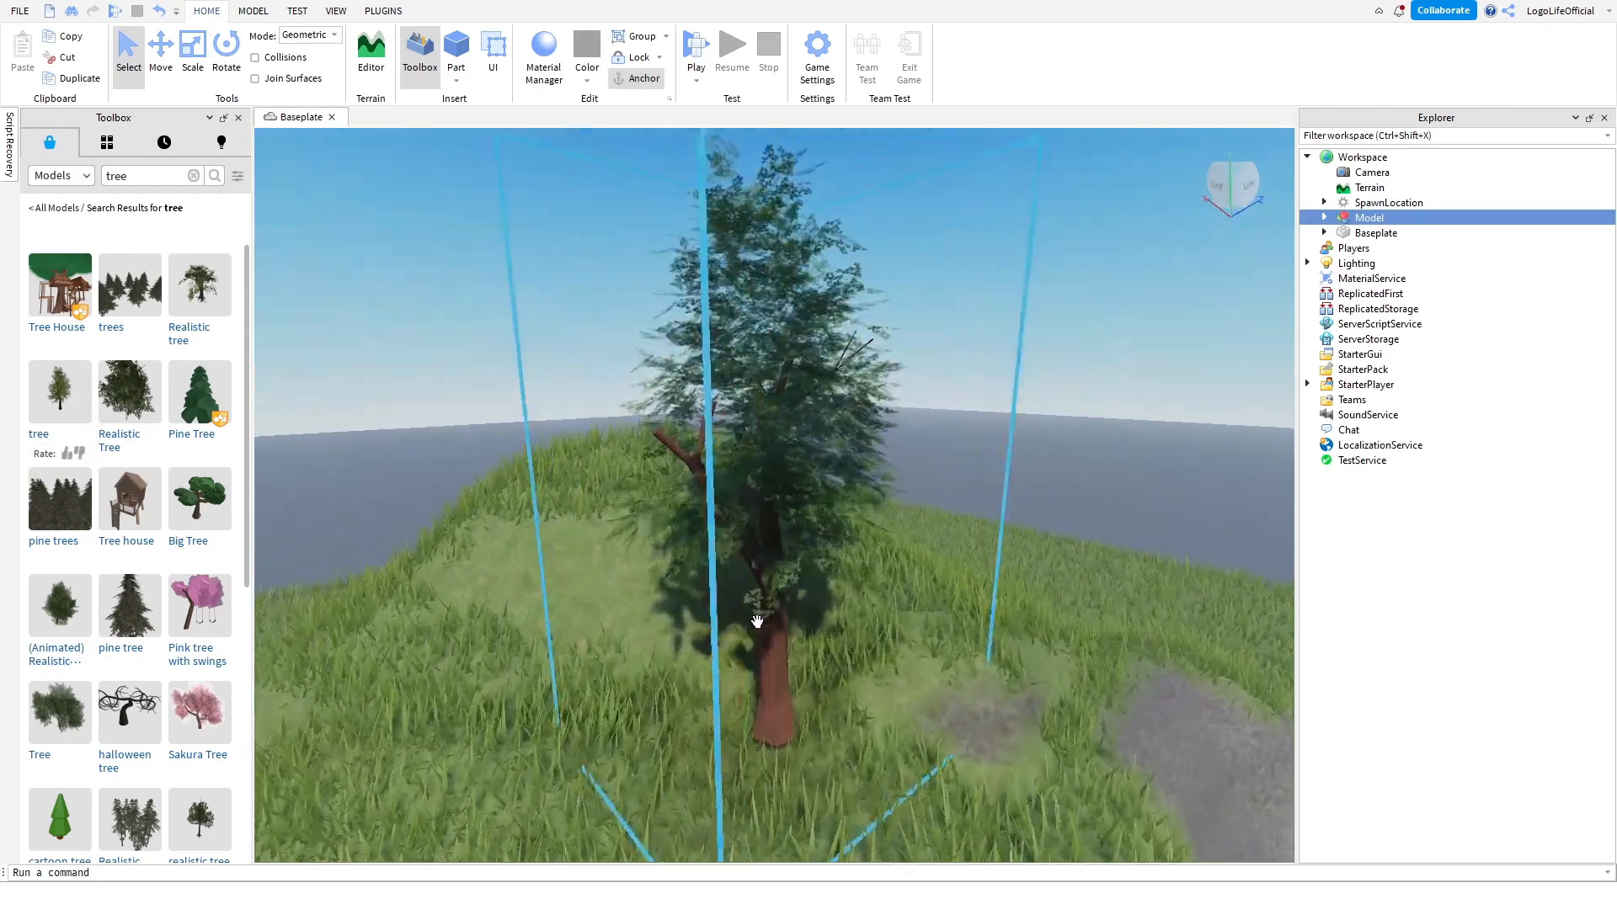
scroll(770, 638, "down", 2)
scroll(771, 639, "down", 2)
key("ctrl+2")
left_click_drag(640, 459, 640, 375)
right_click_drag(640, 375, 613, 414)
left_click_drag(593, 385, 381, 335)
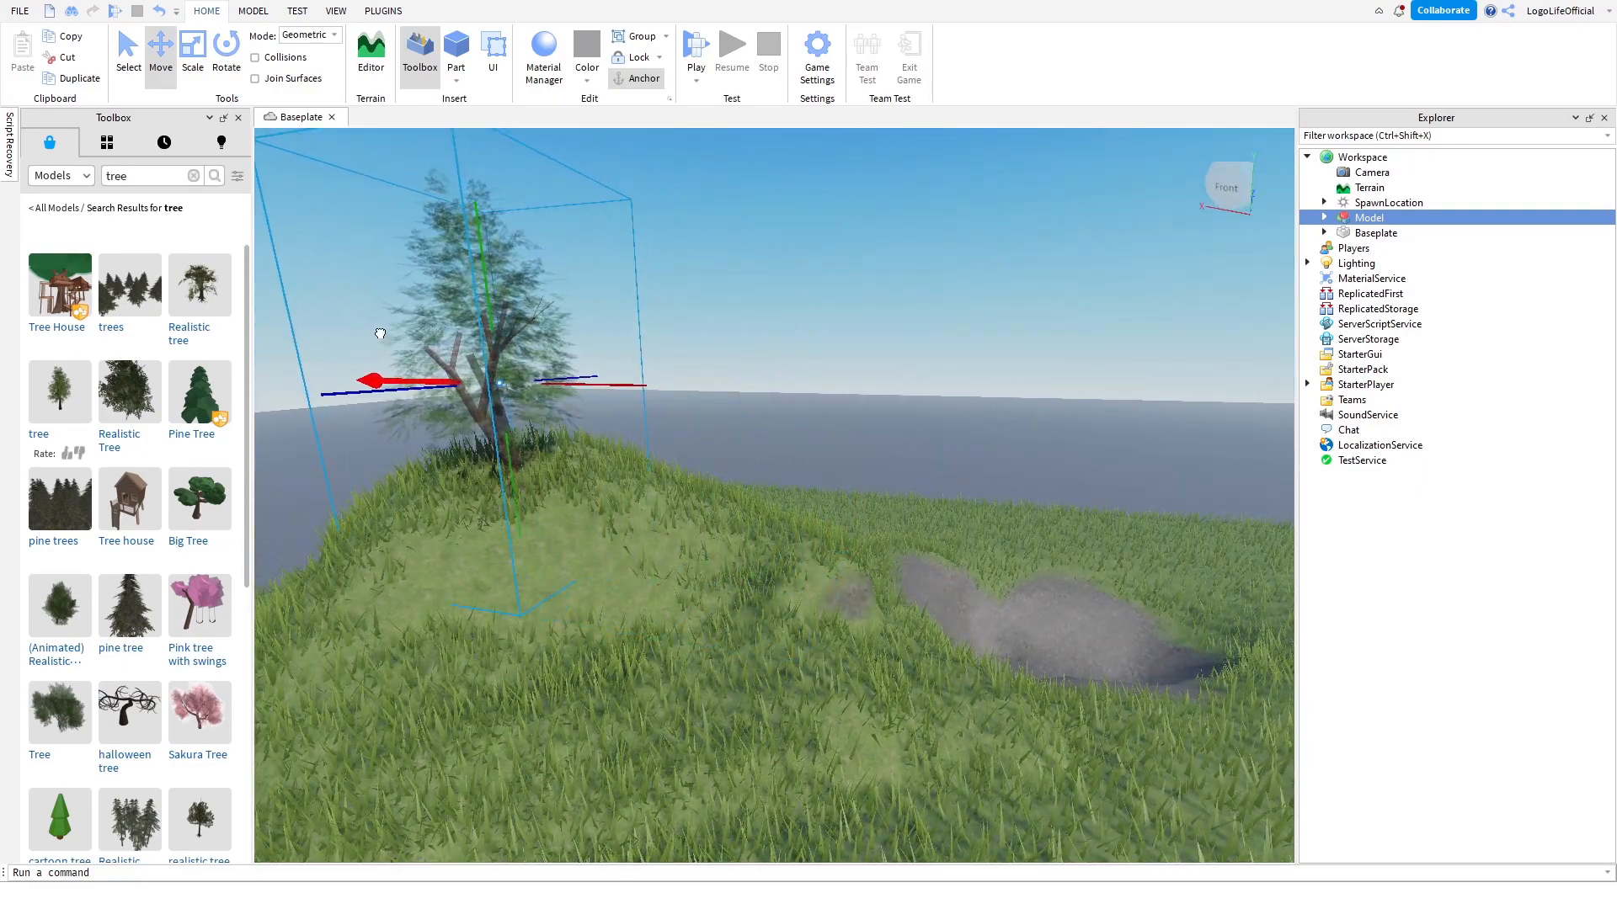
Adjust the tree's height so the base of its trunk stands on the hilltop, checking it from close up.
key("a")
key("w")
right_click_drag(628, 373, 608, 358)
left_click_drag(647, 299, 645, 246)
key("a")
right_click_drag(645, 246, 694, 330)
key("w")
right_click_drag(662, 337, 687, 340)
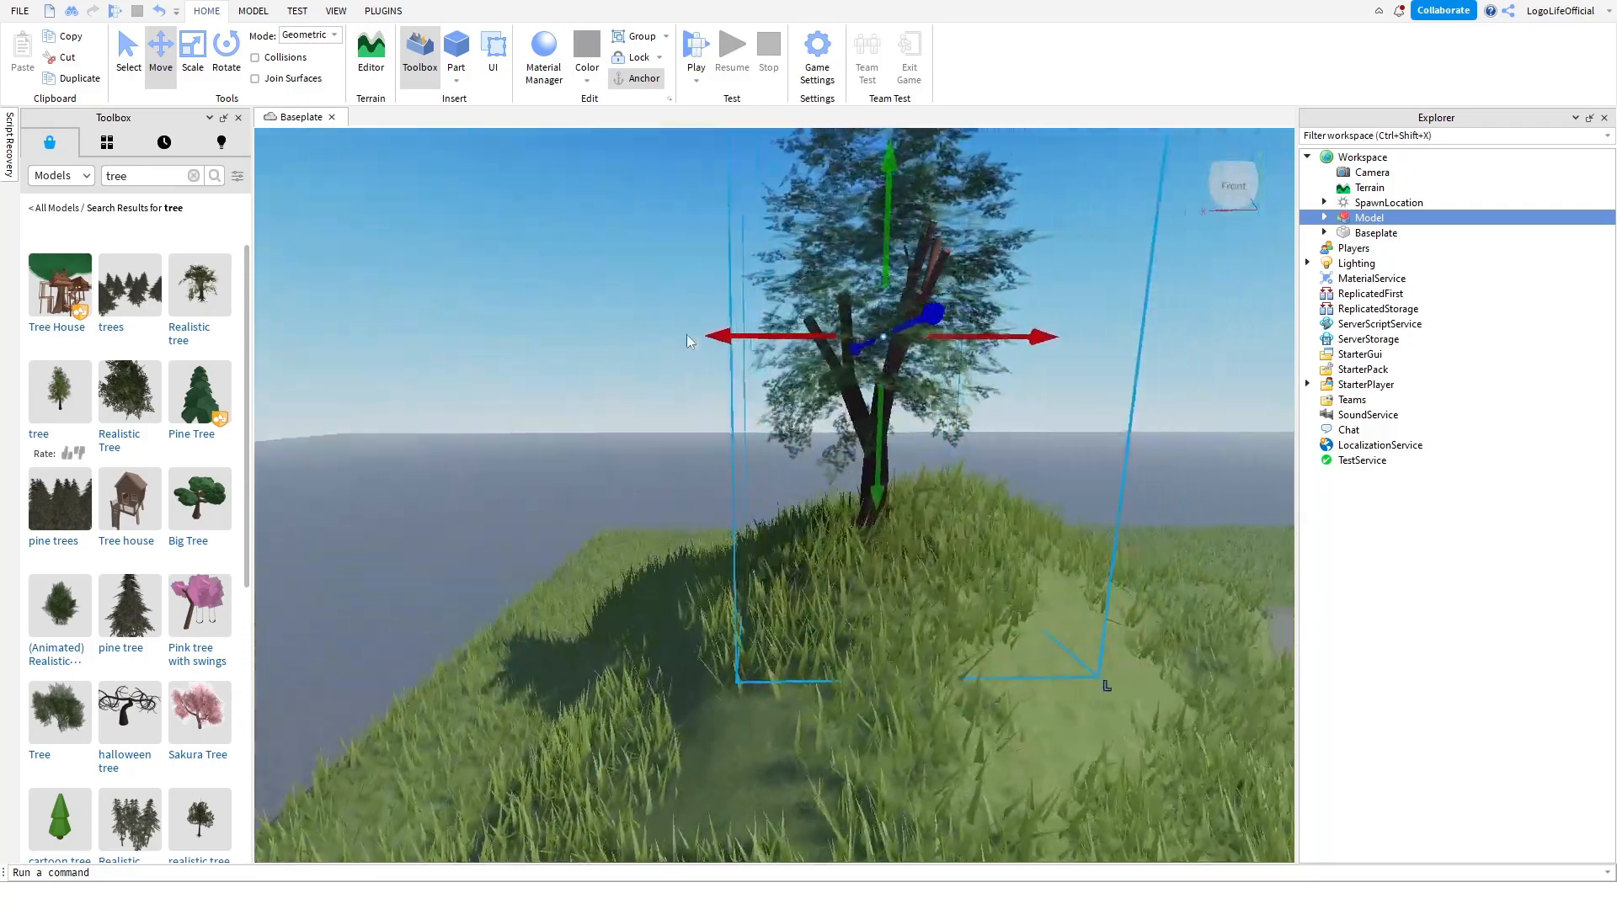
Make sure the tree is anchored, deselect it and view it on the hill together with the pond.
left_click(644, 78)
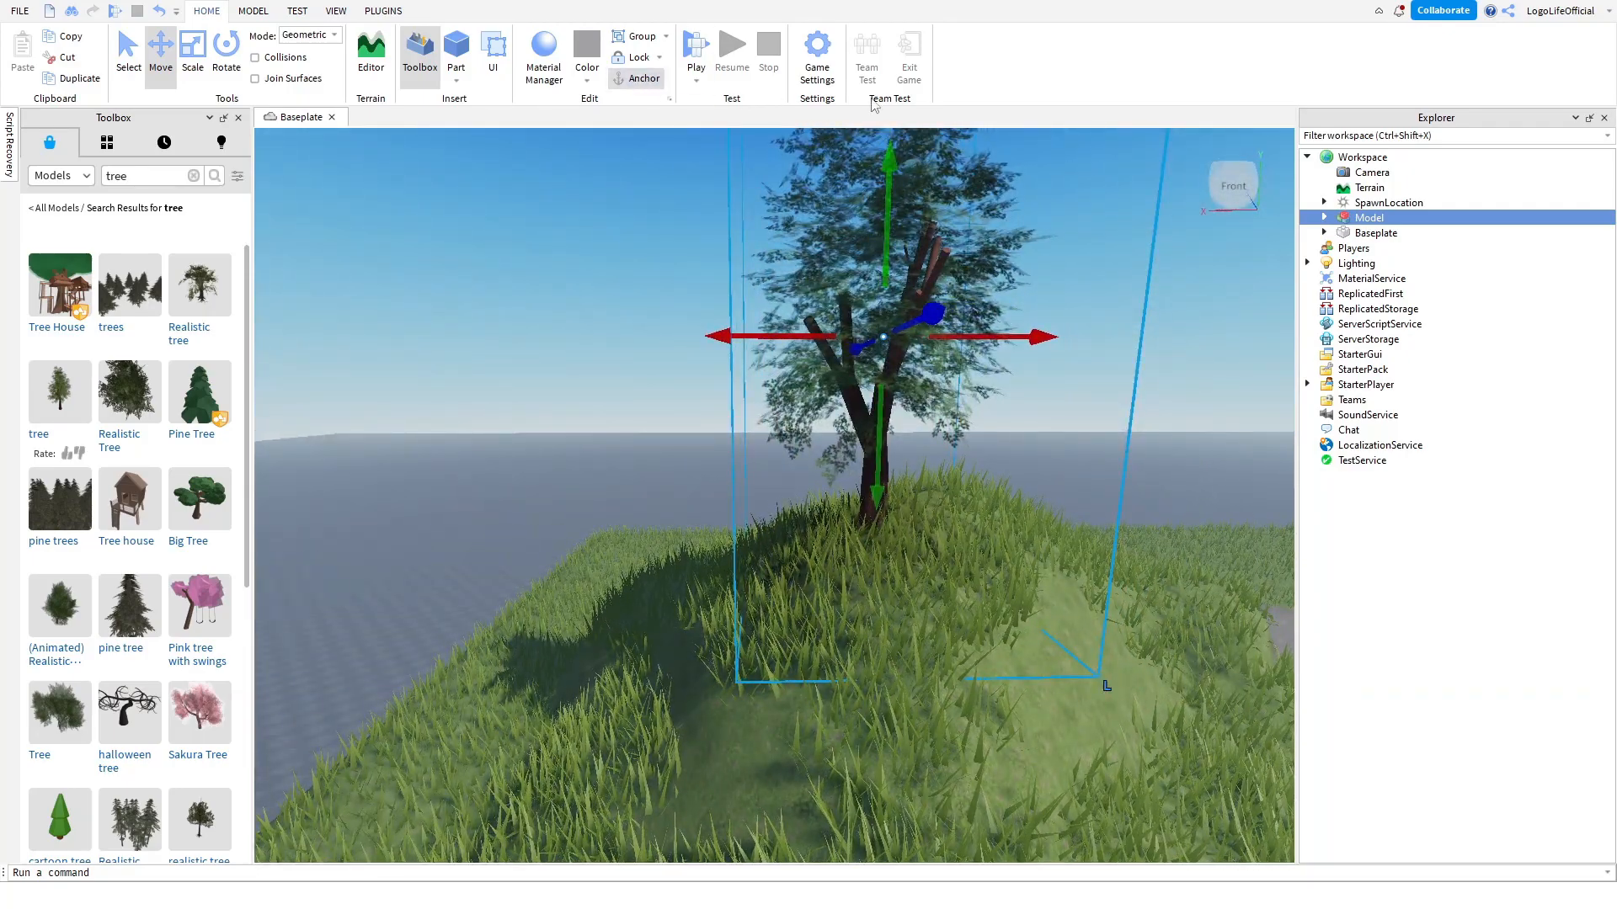
right_click_drag(1041, 395, 1041, 434)
left_click(1003, 529)
scroll(1003, 529, "down", 5)
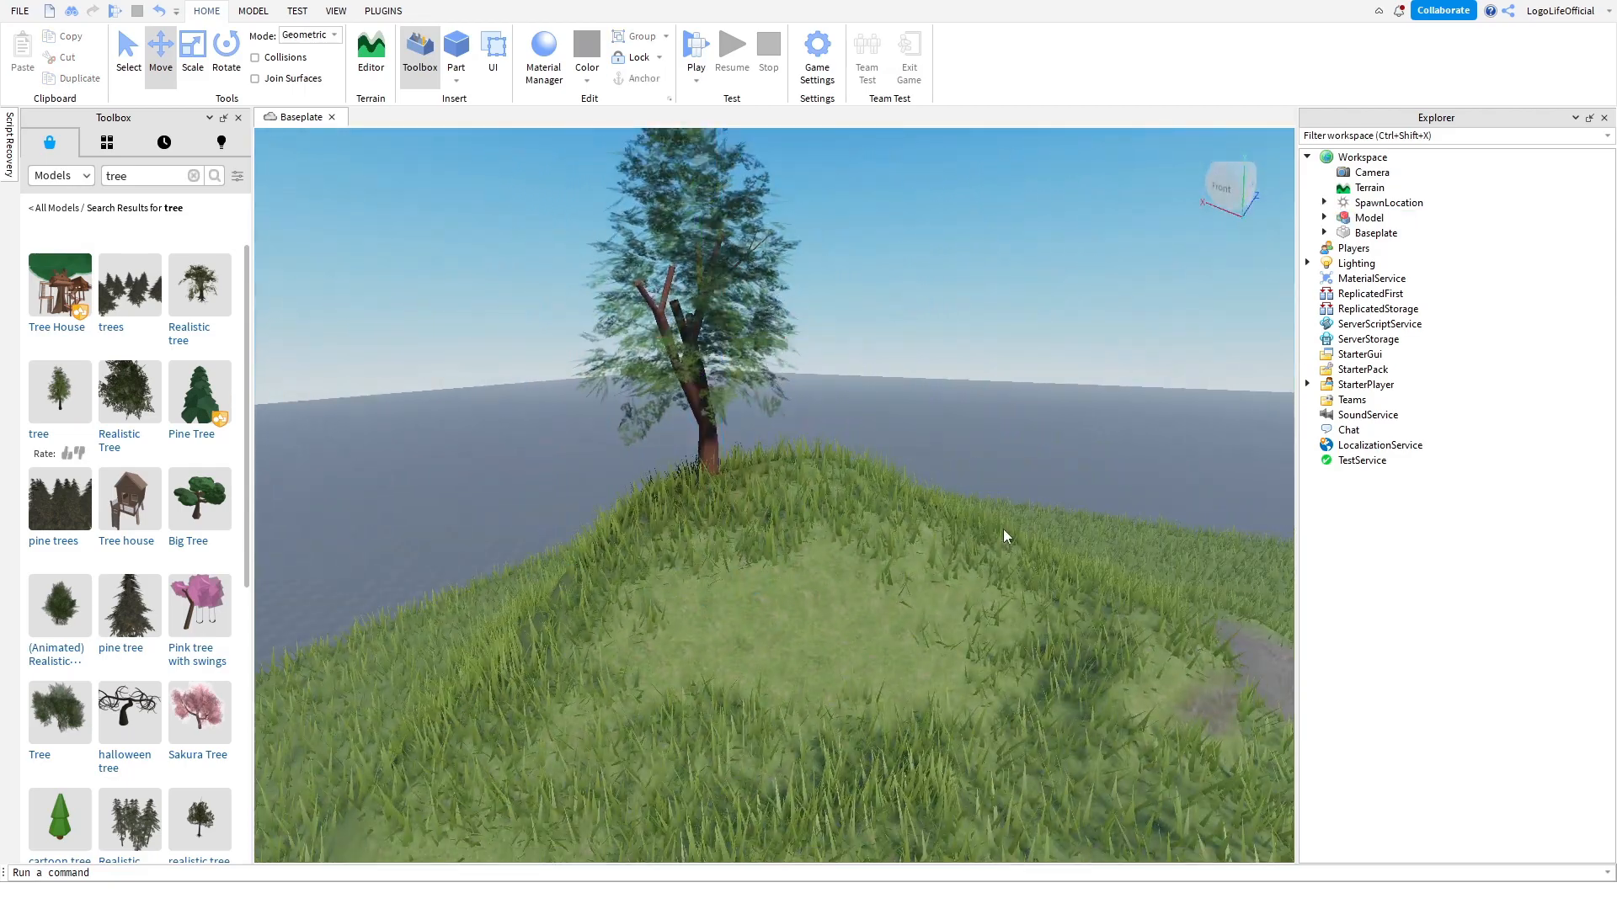
scroll(1003, 529, "down", 3)
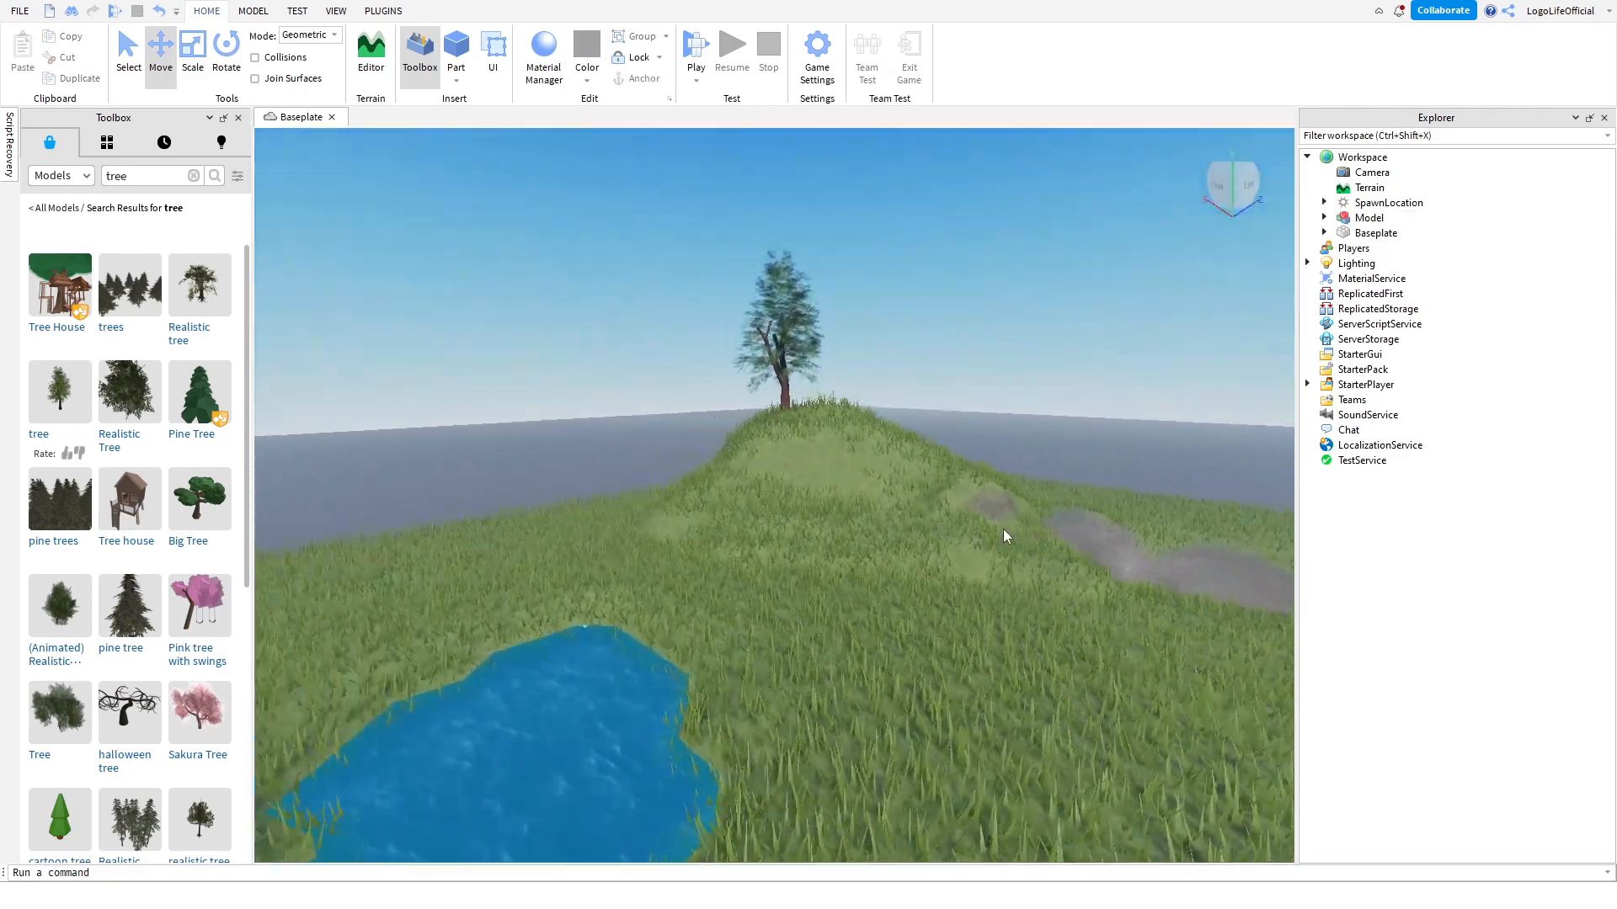